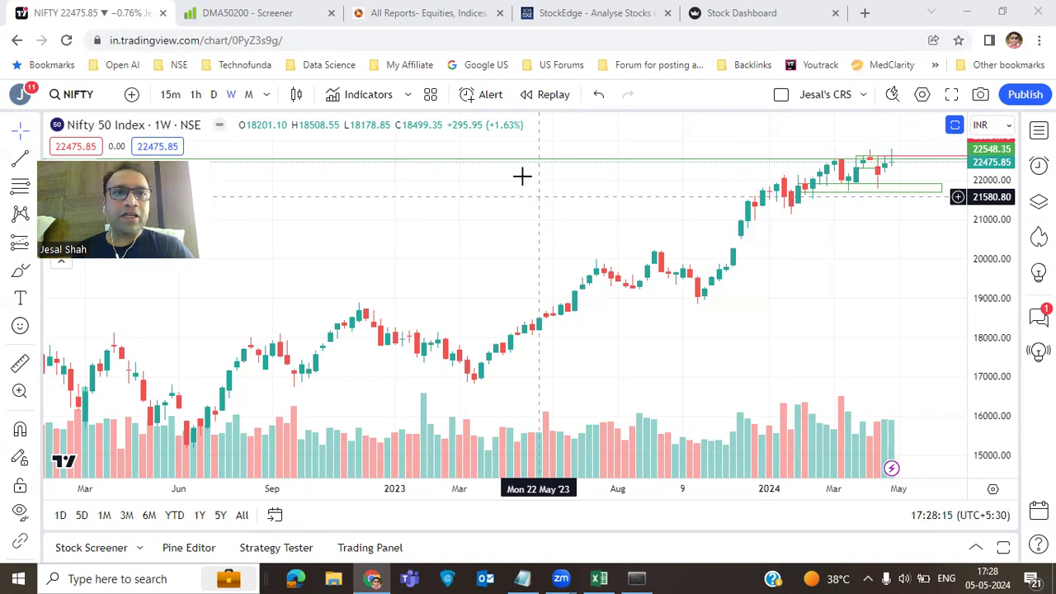
Leave the reviewed Nifty 50 weekly chart for the NSE All Reports browser tab
{"action": "left_click", "coordinate": [453, 13]}
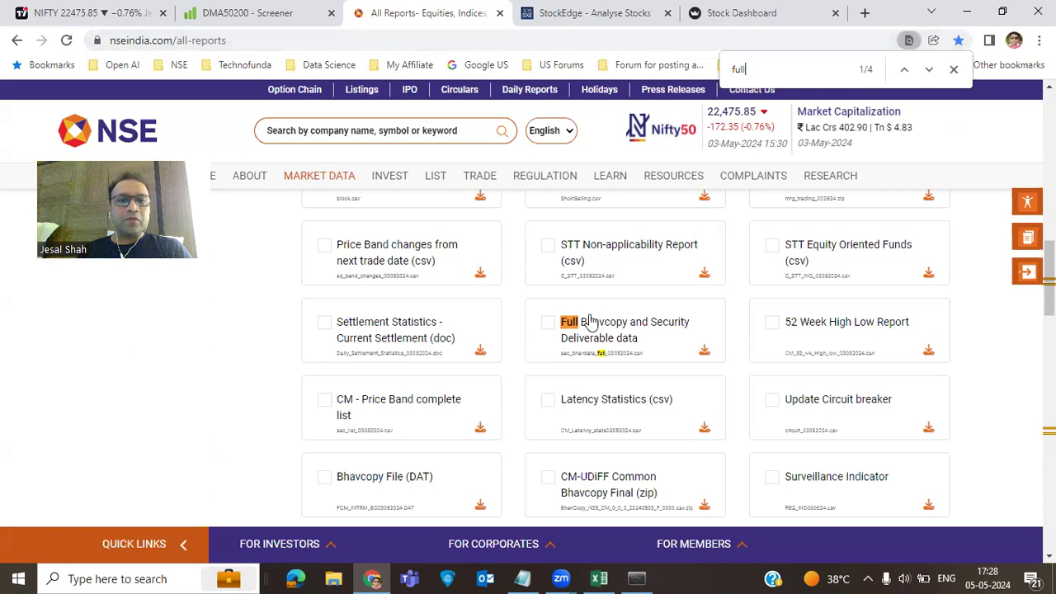
Download the 03 May 2024 Full Bhavcopy and Security Deliverable data so it opens in Excel
{"action": "left_click", "coordinate": [698, 357]}
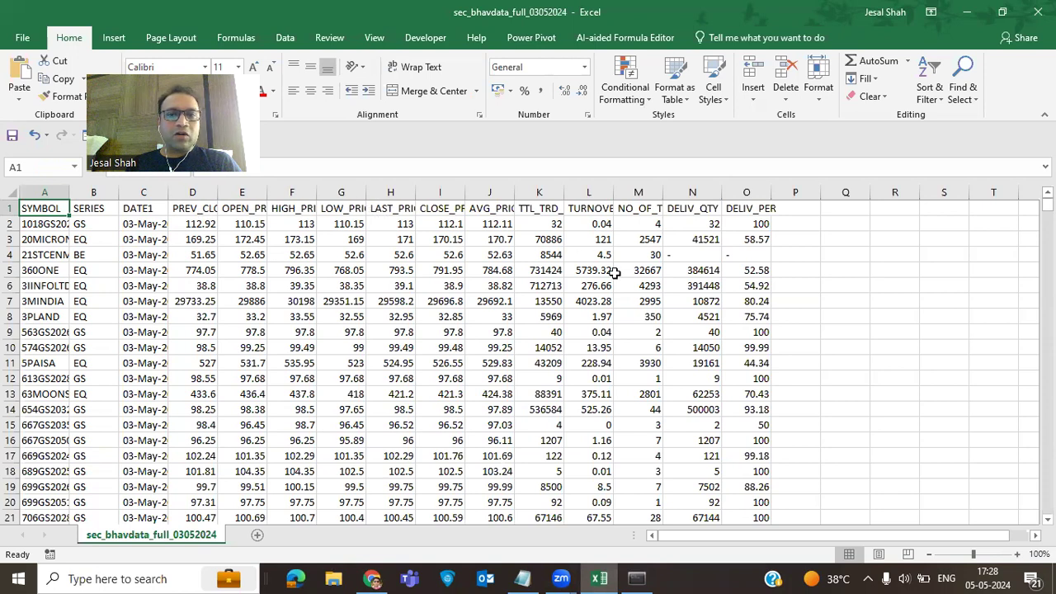
Auto-fit columns O and C and check the delivery quantities in N2 and N3
{"action": "double_click", "coordinate": [770, 195]}
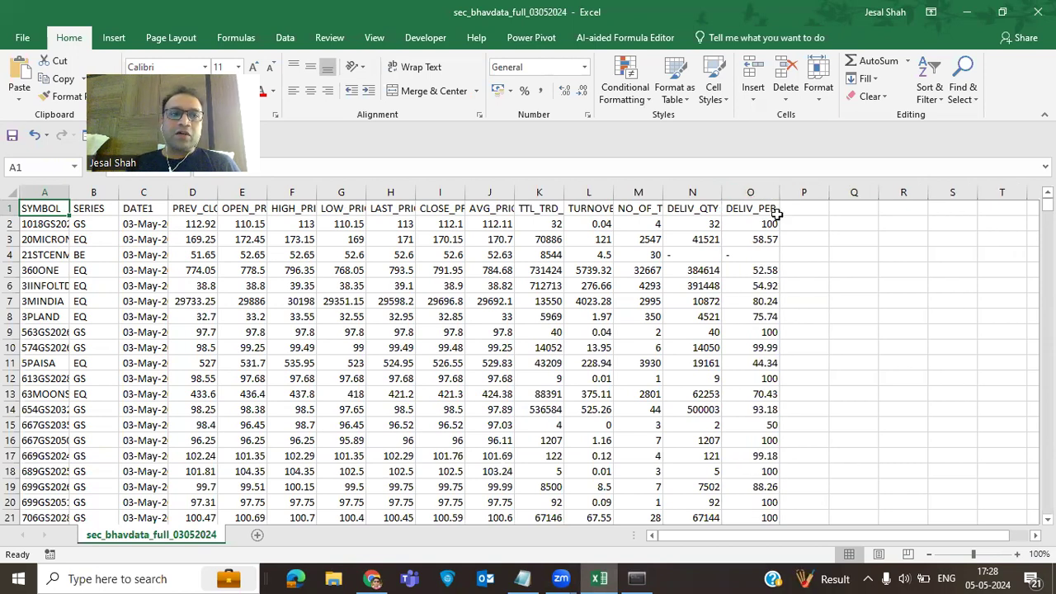
{"action": "double_click", "coordinate": [169, 191]}
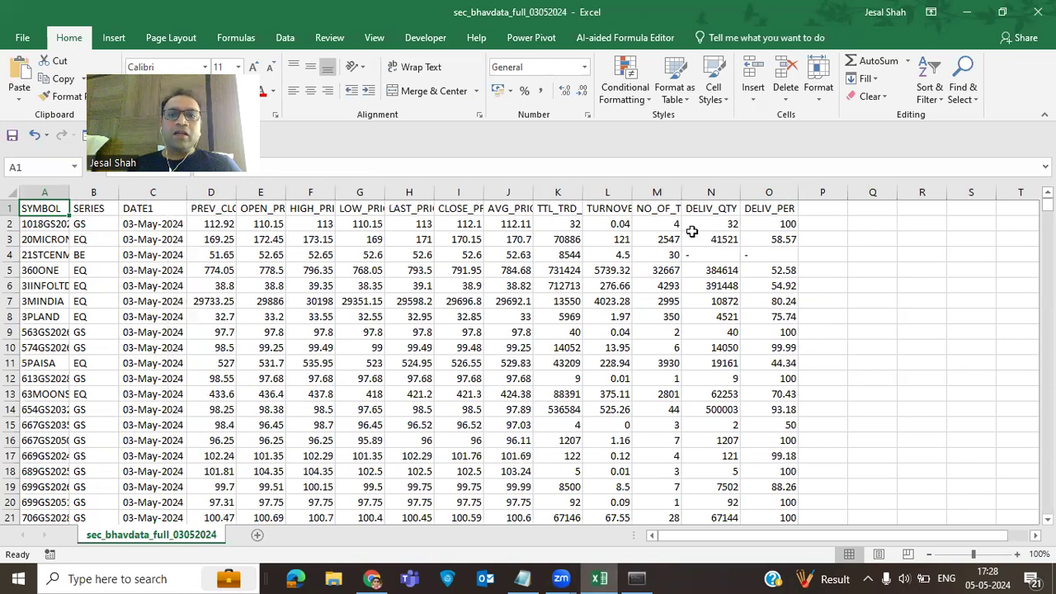
{"action": "left_click", "coordinate": [729, 224]}
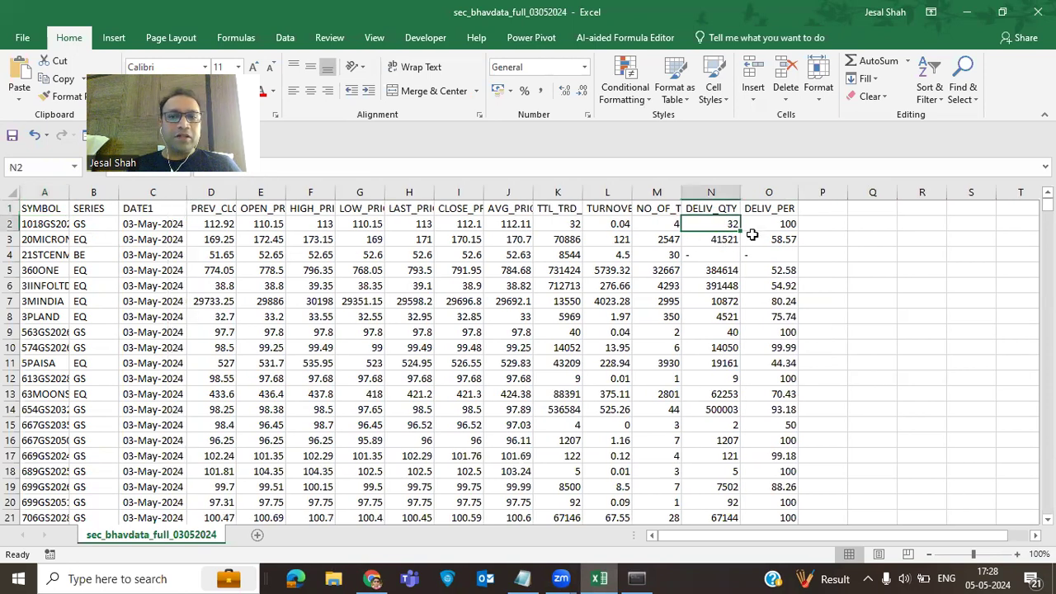
{"action": "left_click", "coordinate": [782, 228]}
{"action": "left_click", "coordinate": [693, 244]}
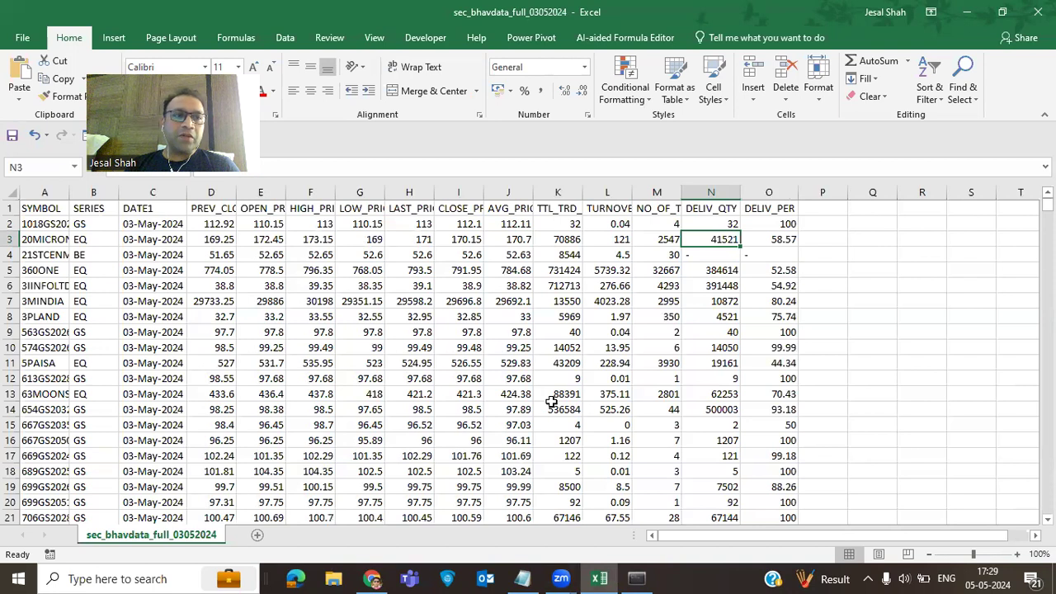
Check 360ONE's delivery quantity in row 5, then minimize Excel
{"action": "left_click", "coordinate": [55, 272]}
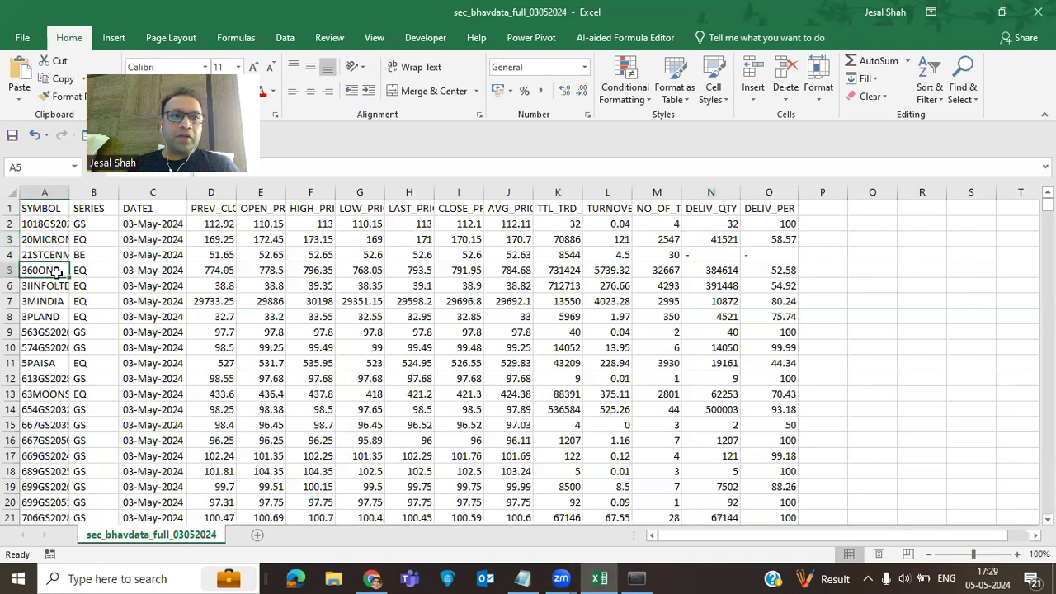
{"action": "left_click", "coordinate": [716, 273]}
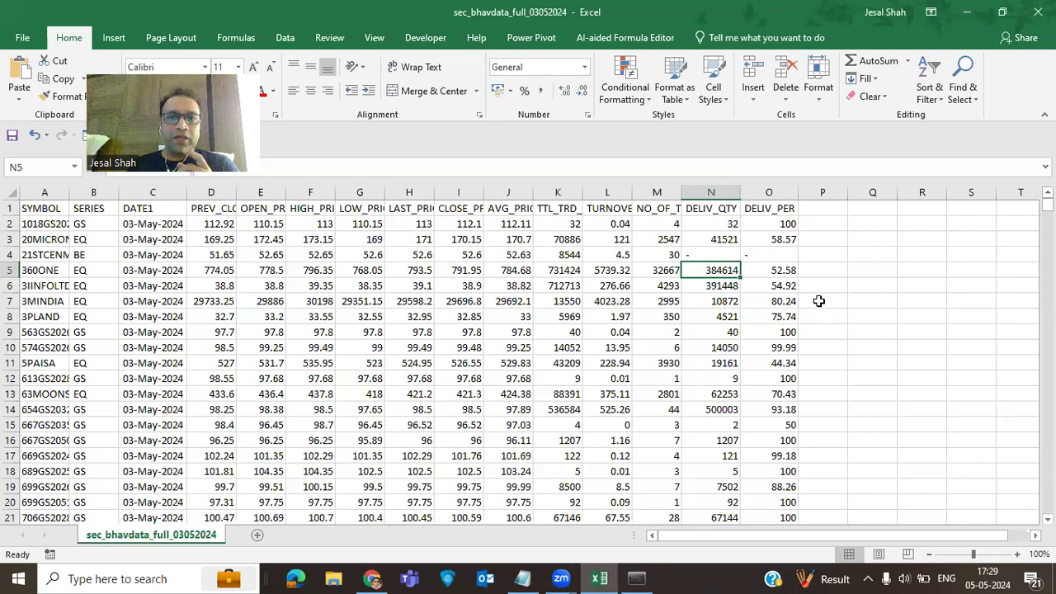
{"action": "left_click", "coordinate": [967, 11]}
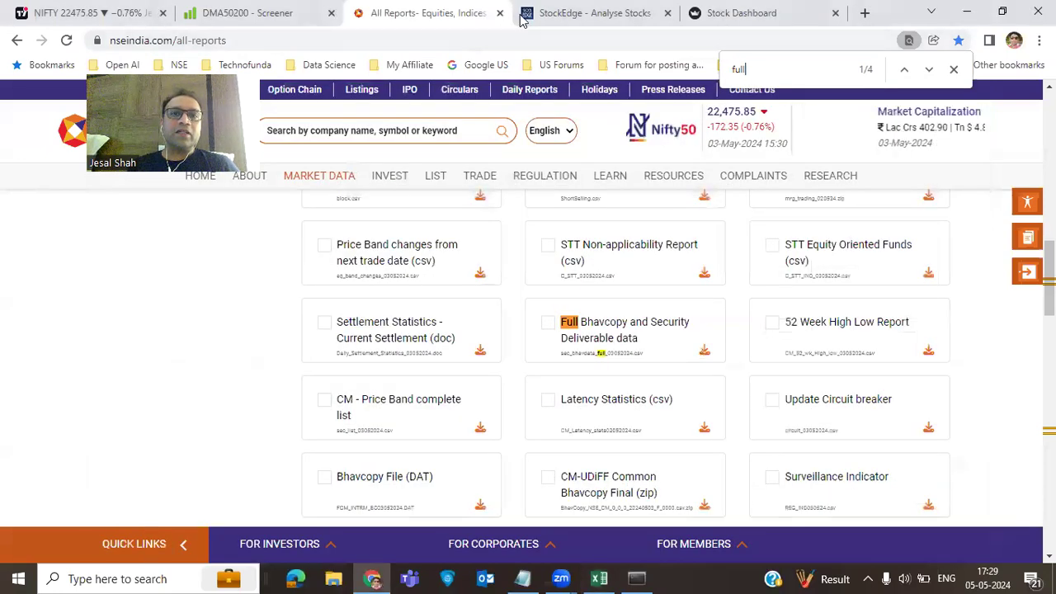
In StockEdge, open the daily Volume and Delivery Scans (VD) under the Scans list
{"action": "left_click", "coordinate": [557, 20]}
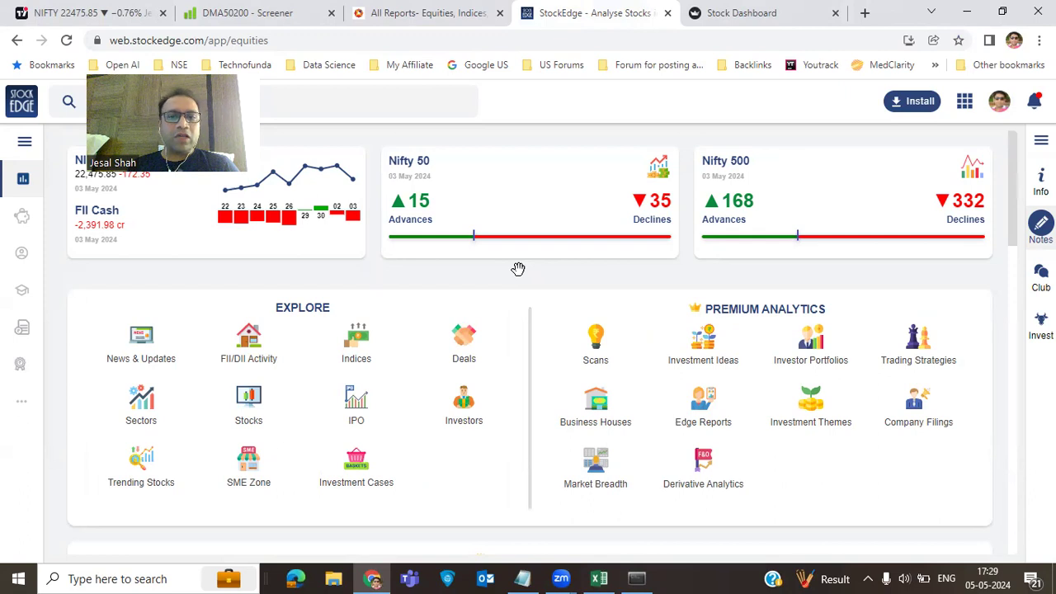
{"action": "left_click", "coordinate": [603, 348]}
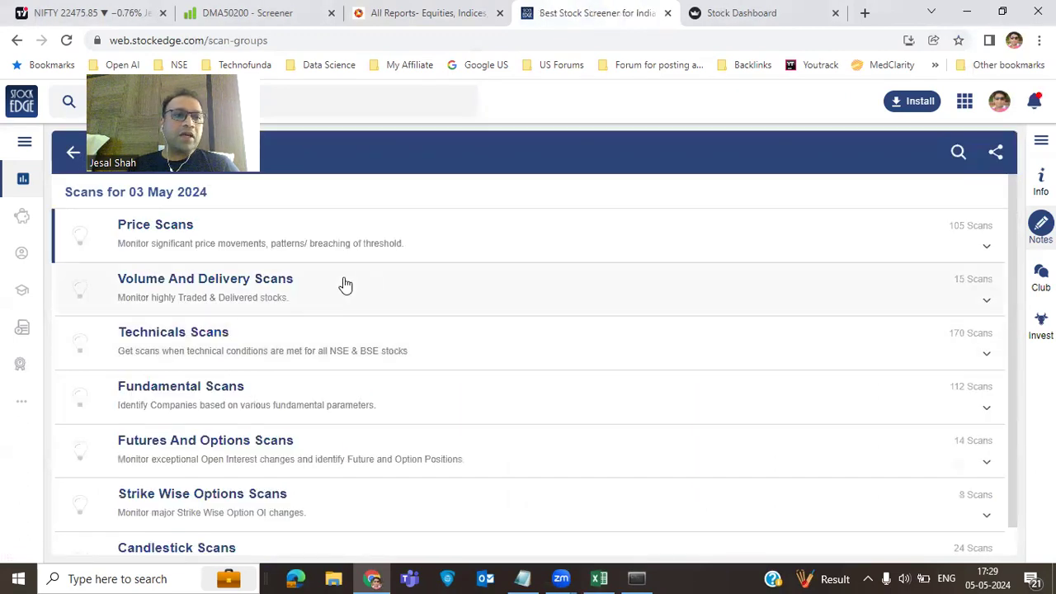
{"action": "left_click", "coordinate": [252, 285]}
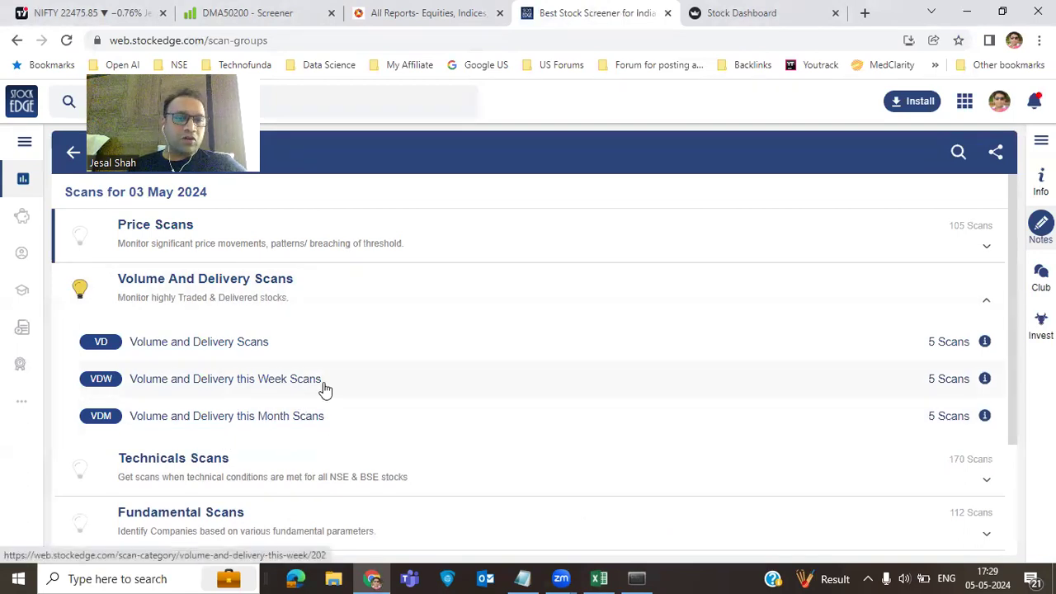
{"action": "left_click", "coordinate": [255, 347]}
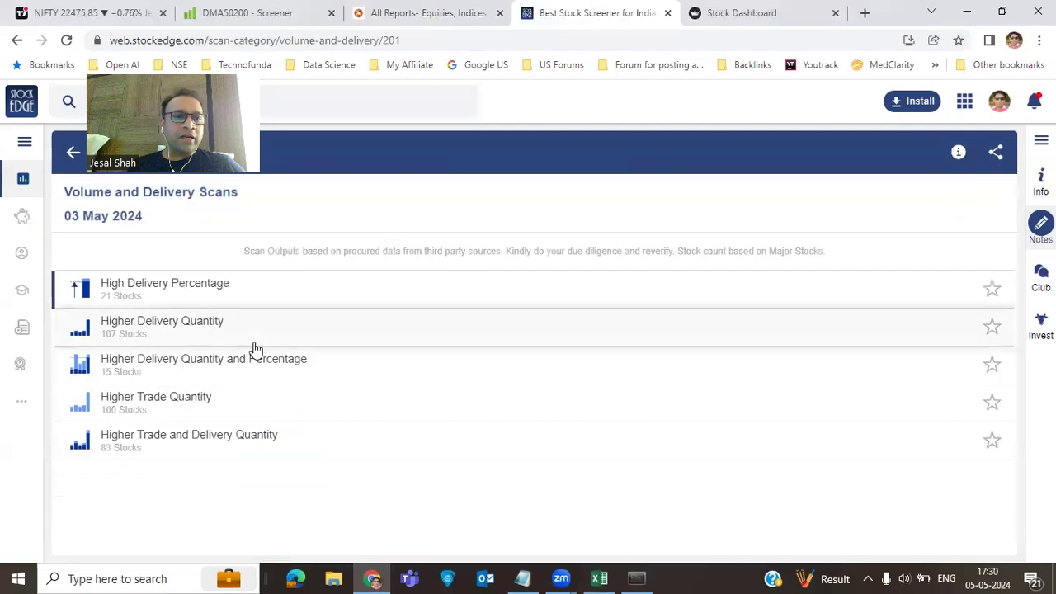
Review the Higher Delivery Quantity scan results, then move to the Stock Dashboard tab
{"action": "left_click", "coordinate": [192, 327]}
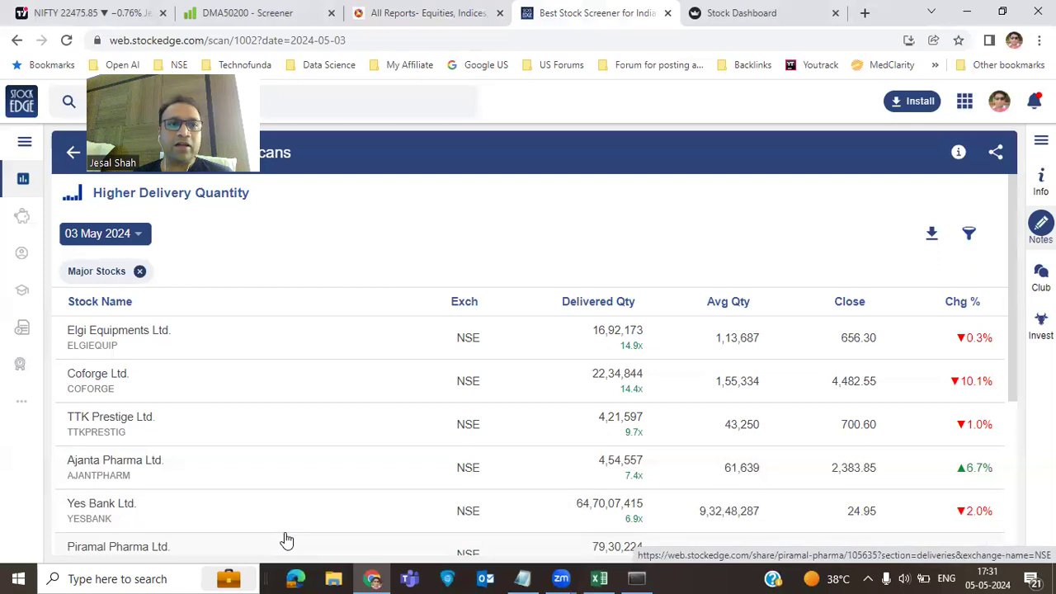
{"action": "left_click", "coordinate": [726, 13]}
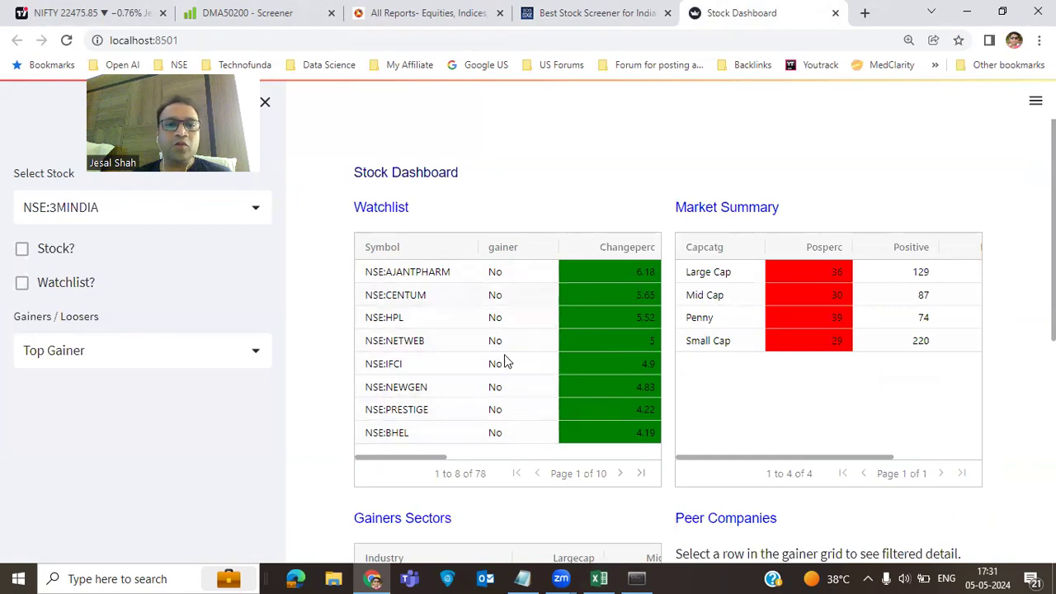
List Coal sector peers GMDCLTD and COALINDIA, then sort the Watchlist by gainer, Yes first
{"action": "scroll", "coordinate": [483, 363], "scroll_direction": "down", "scroll_amount": 3}
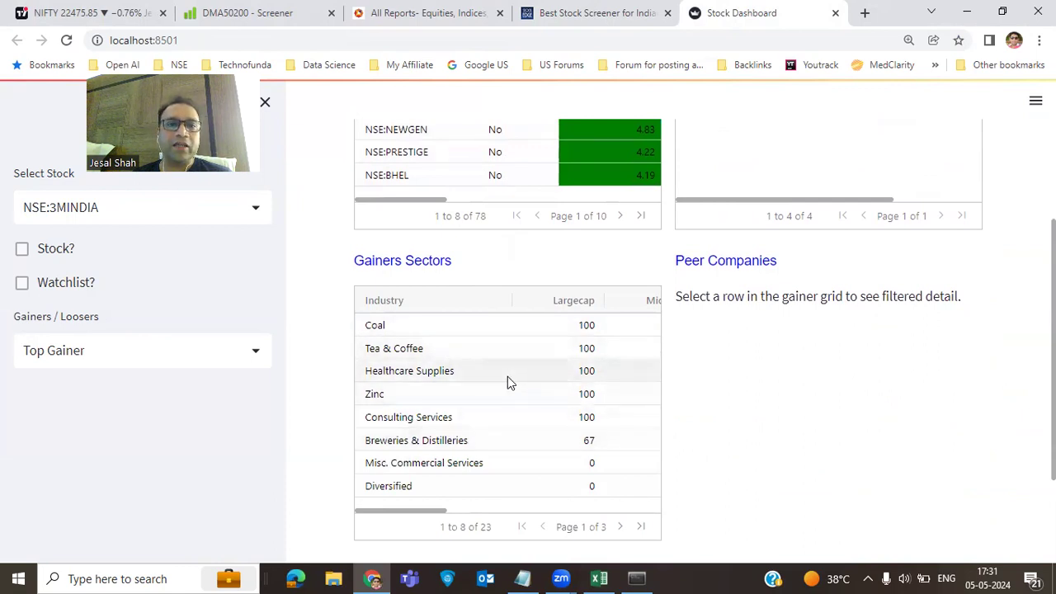
{"action": "scroll", "coordinate": [507, 376], "scroll_direction": "up", "scroll_amount": 3}
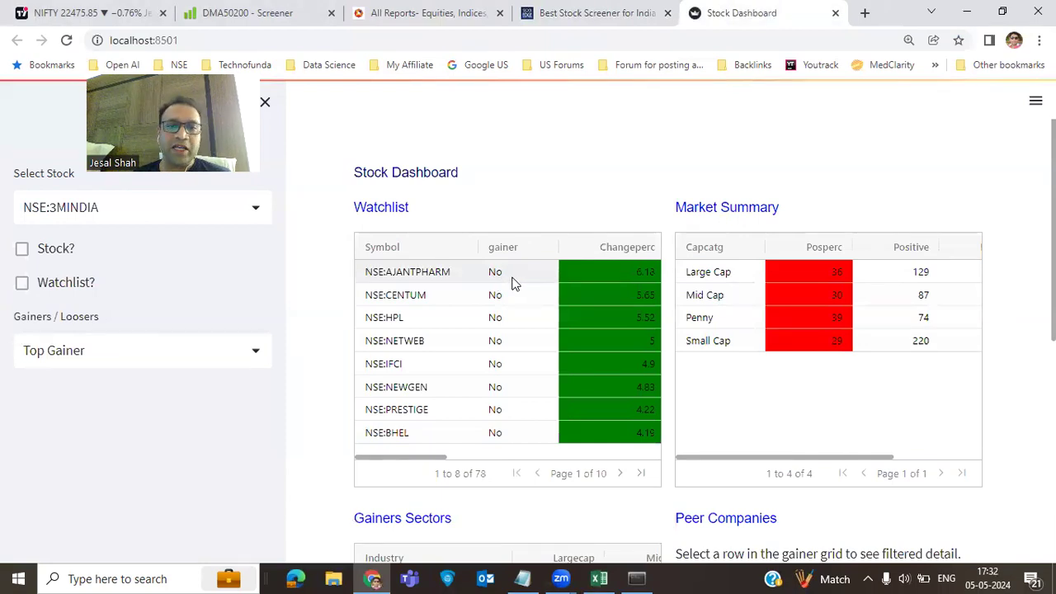
{"action": "scroll", "coordinate": [505, 320], "scroll_direction": "down", "scroll_amount": 3}
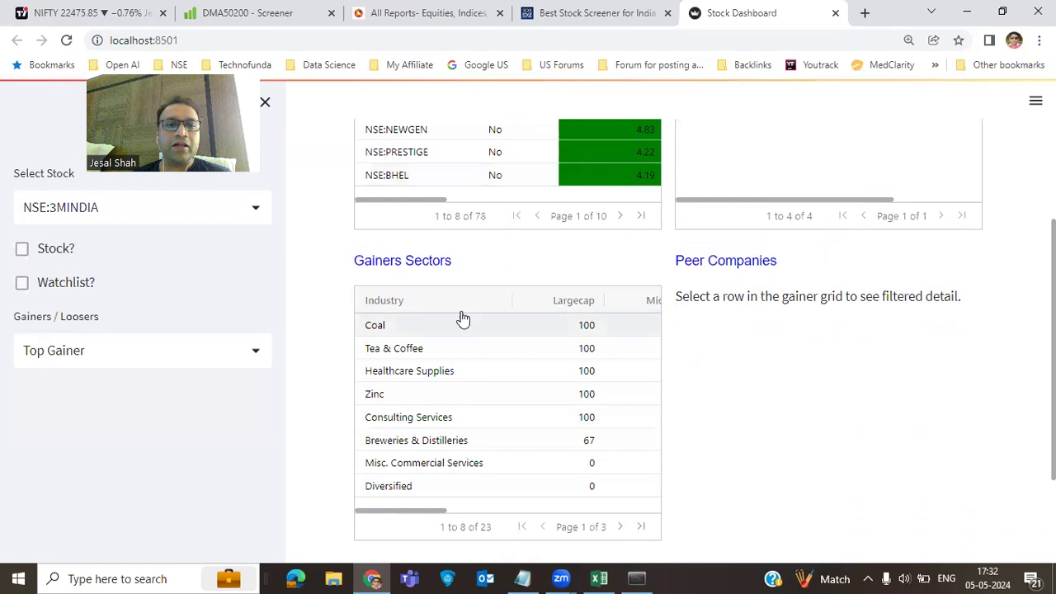
{"action": "left_click", "coordinate": [412, 326]}
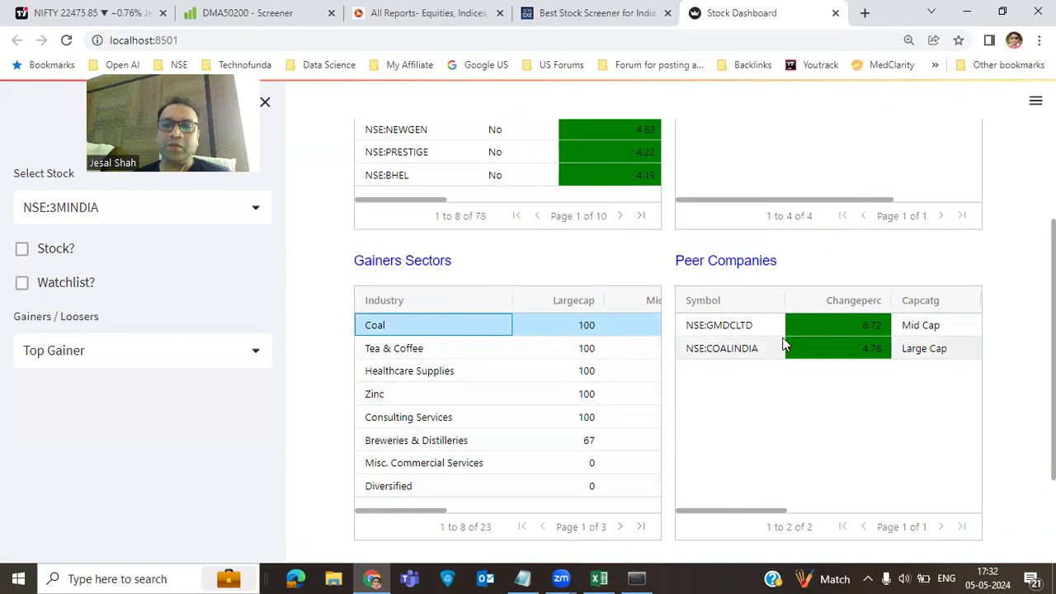
{"action": "scroll", "coordinate": [731, 412], "scroll_direction": "up", "scroll_amount": 3}
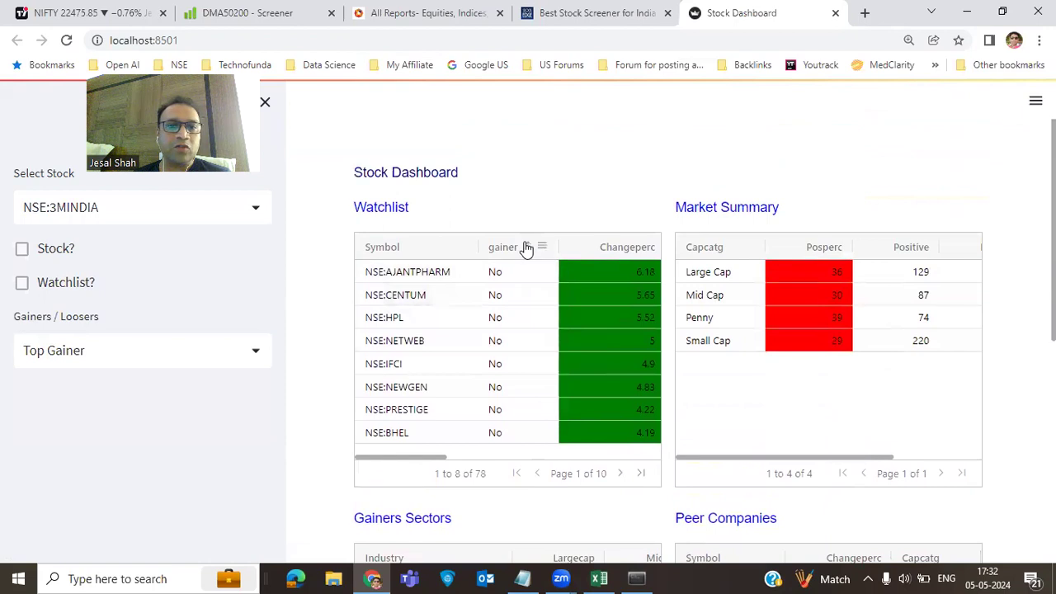
{"action": "left_click", "coordinate": [523, 246]}
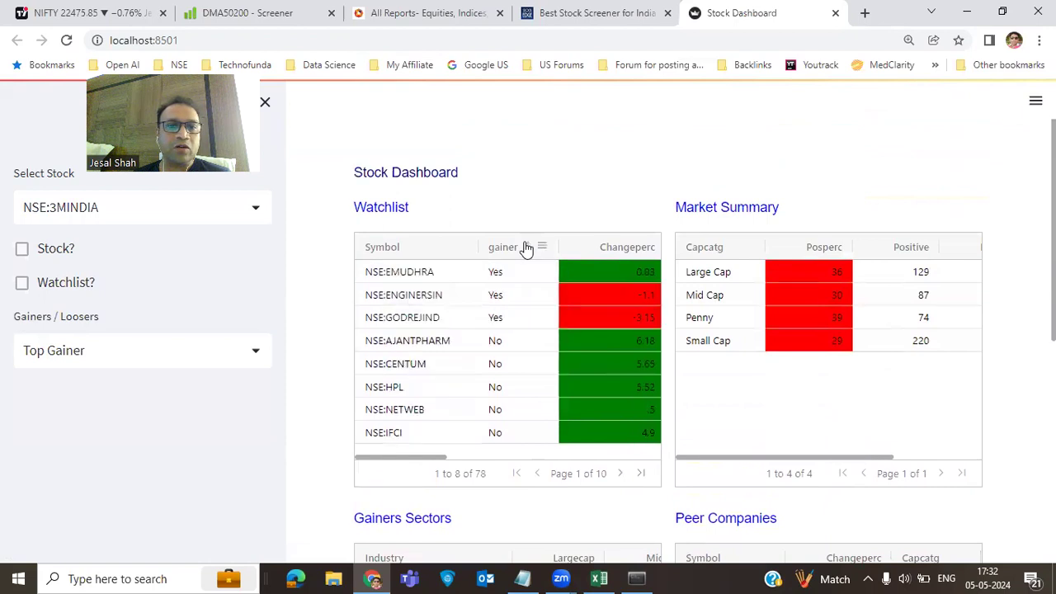
Tick Watchlist? to restrict the dashboard to watchlist stocks, with ENGINERSIN selected
{"action": "left_click", "coordinate": [433, 299]}
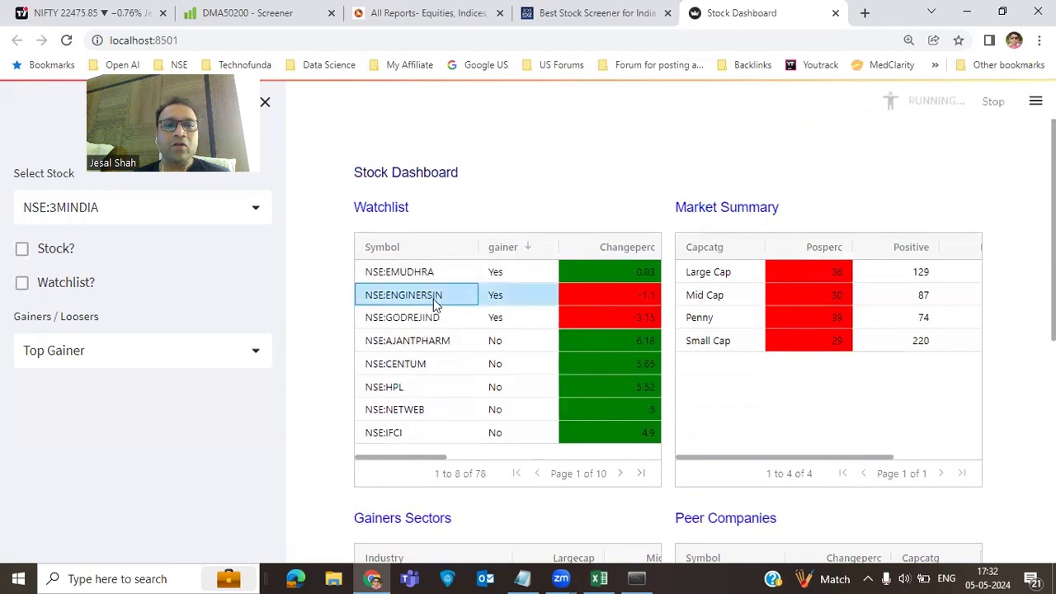
{"action": "left_click", "coordinate": [27, 285]}
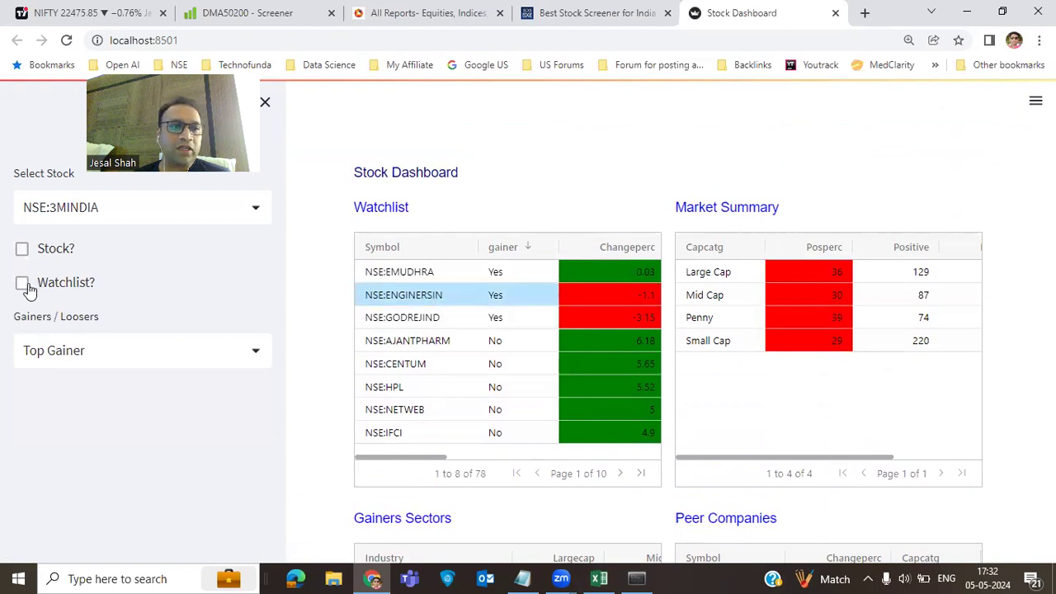
{"action": "left_click", "coordinate": [425, 299]}
Show Consulting Services peers SWSOLAR, ENGINERSIN and REPL in the Gainers Sectors panel
{"action": "scroll", "coordinate": [513, 316], "scroll_direction": "down", "scroll_amount": 2}
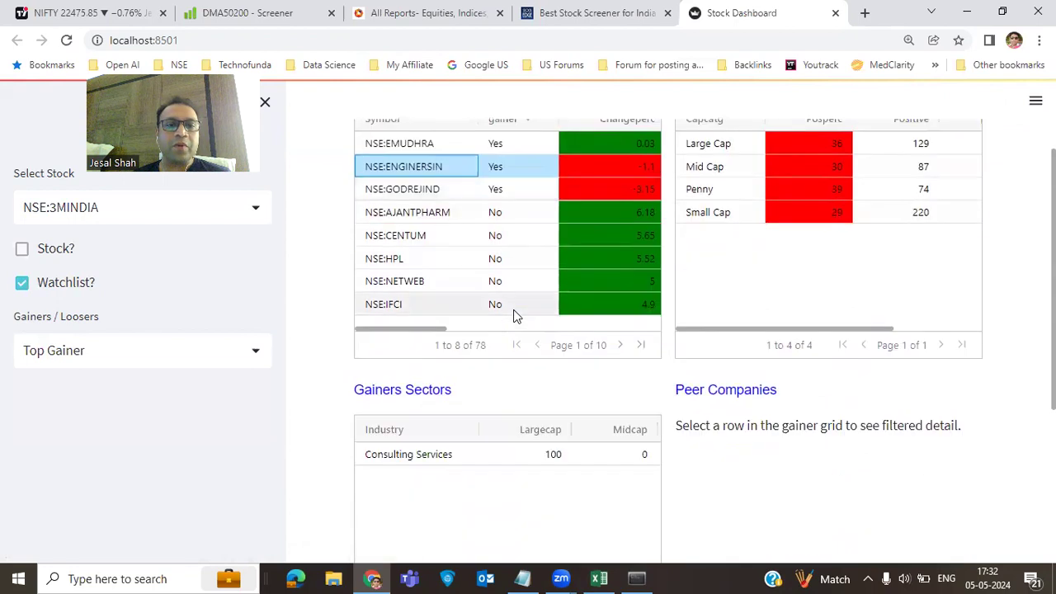
{"action": "left_click", "coordinate": [447, 166]}
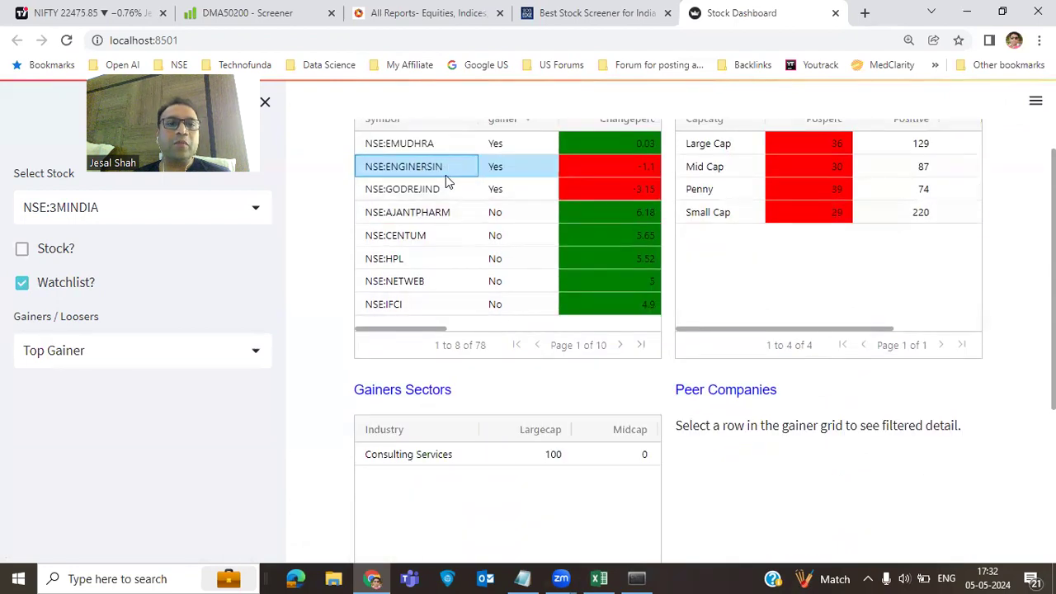
{"action": "left_click", "coordinate": [454, 458]}
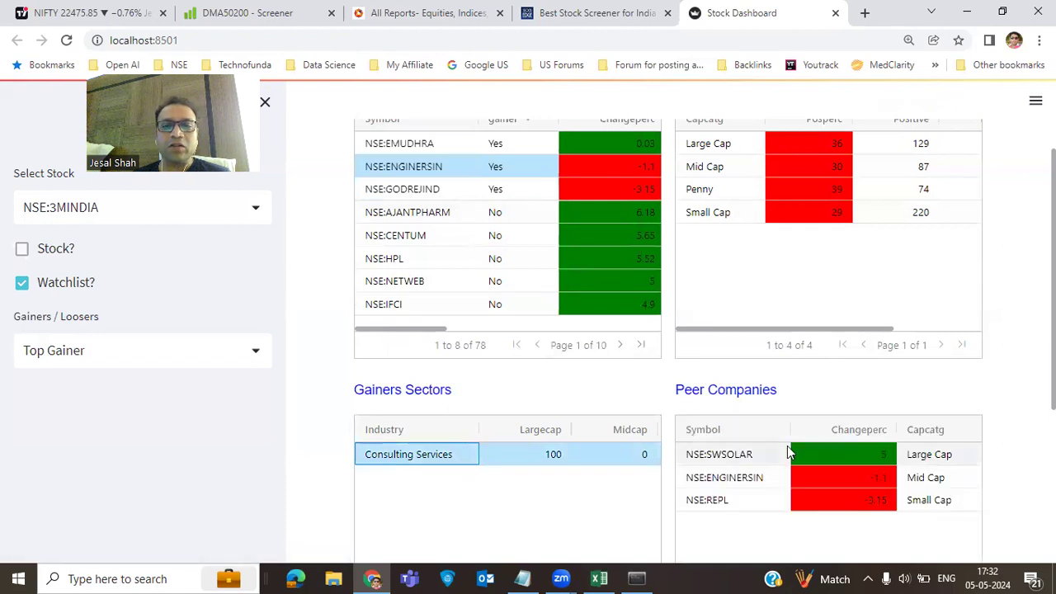
{"action": "scroll", "coordinate": [787, 446], "scroll_direction": "down", "scroll_amount": 2}
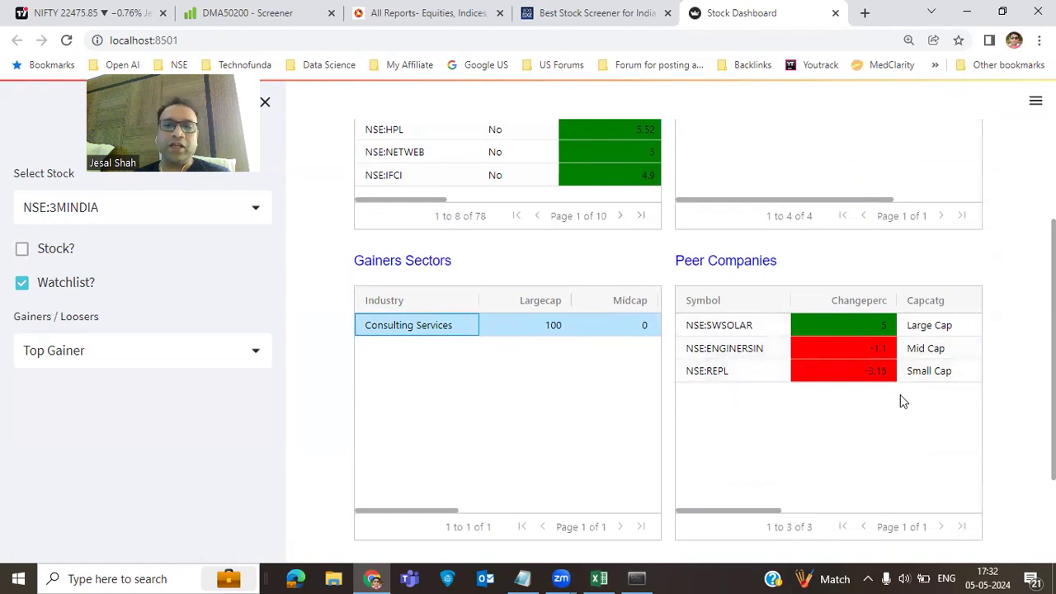
{"action": "scroll", "coordinate": [519, 374], "scroll_direction": "up", "scroll_amount": 3}
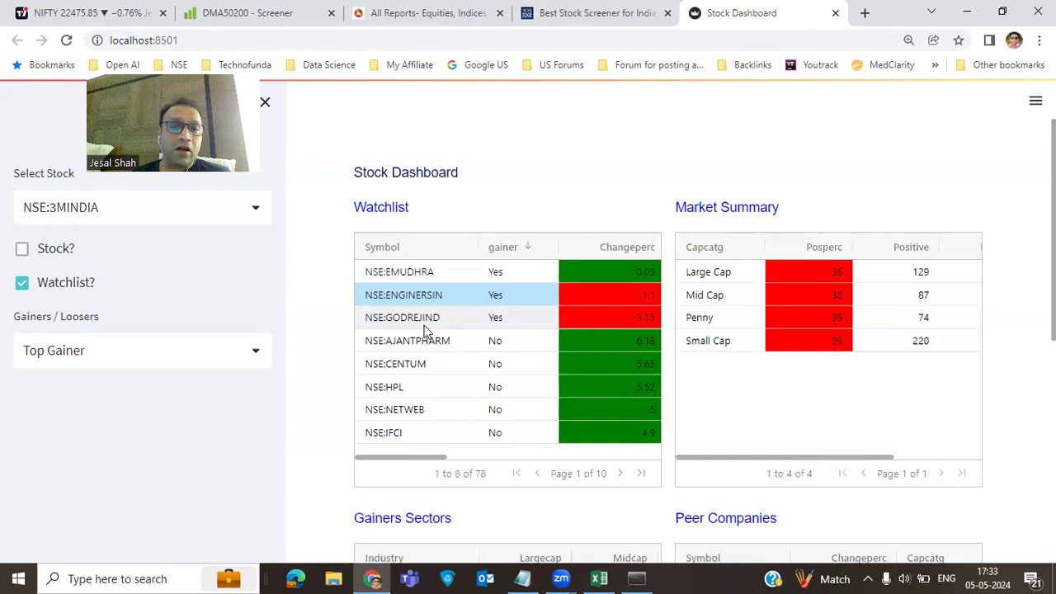
Select EMUDHRA and show peer companies for the Misc. Commercial Services sector
{"action": "left_click", "coordinate": [467, 276]}
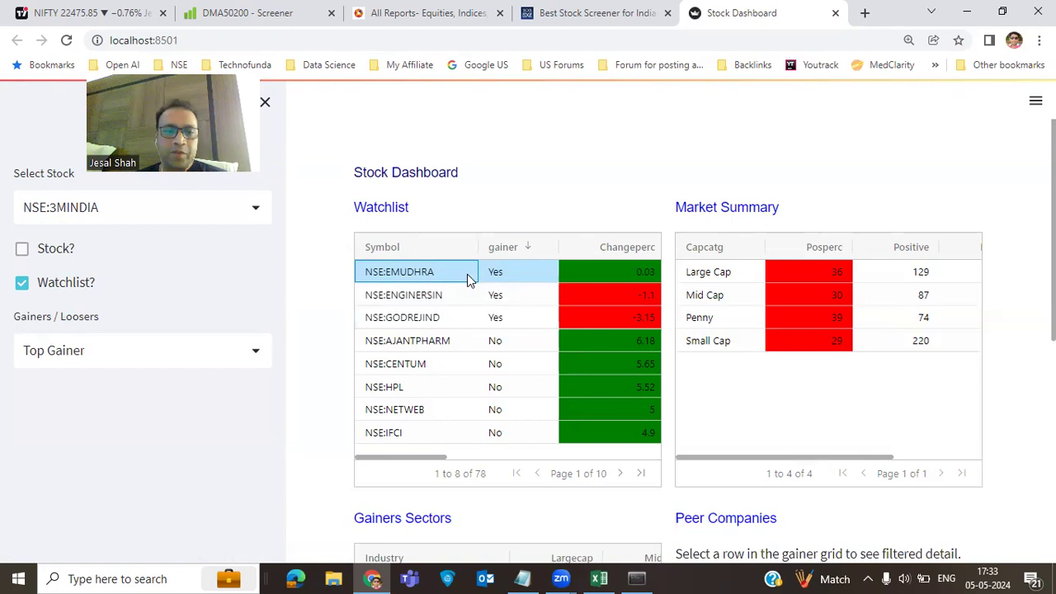
{"action": "scroll", "coordinate": [467, 273], "scroll_direction": "down", "scroll_amount": 2}
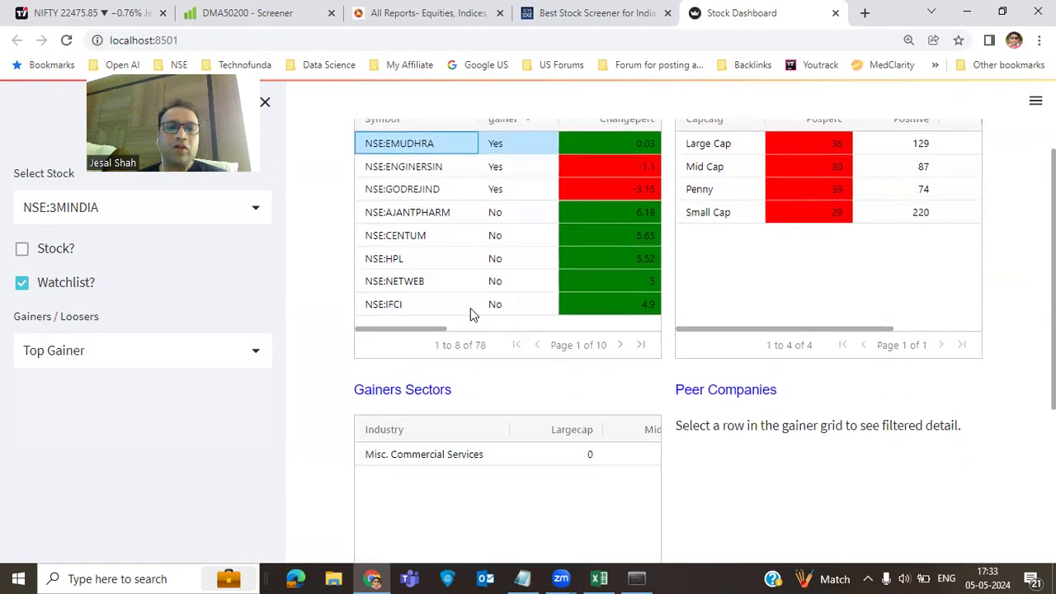
{"action": "left_click", "coordinate": [472, 459]}
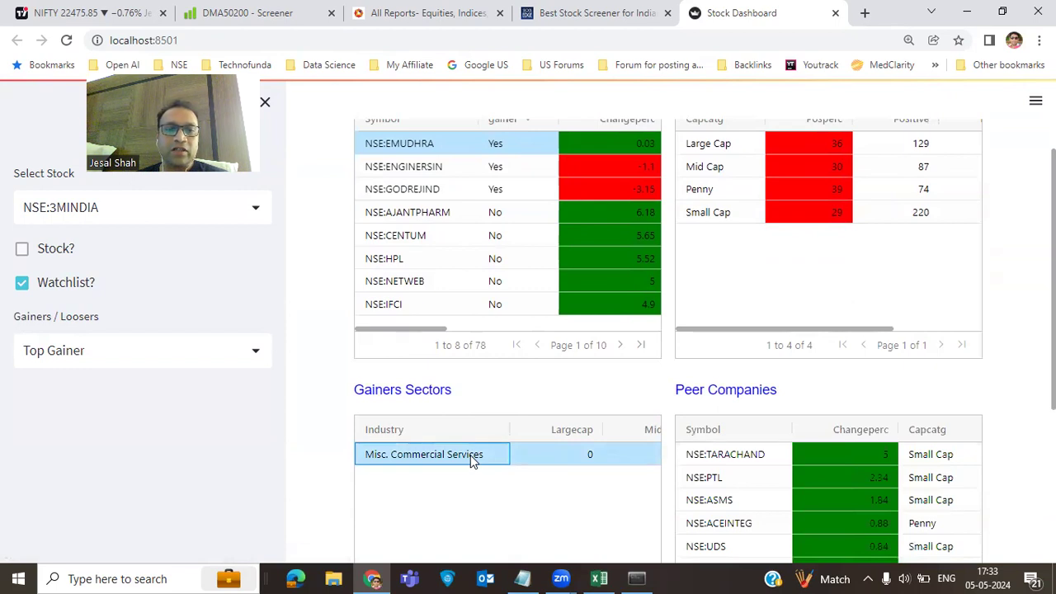
{"action": "scroll", "coordinate": [627, 448], "scroll_direction": "down", "scroll_amount": 3}
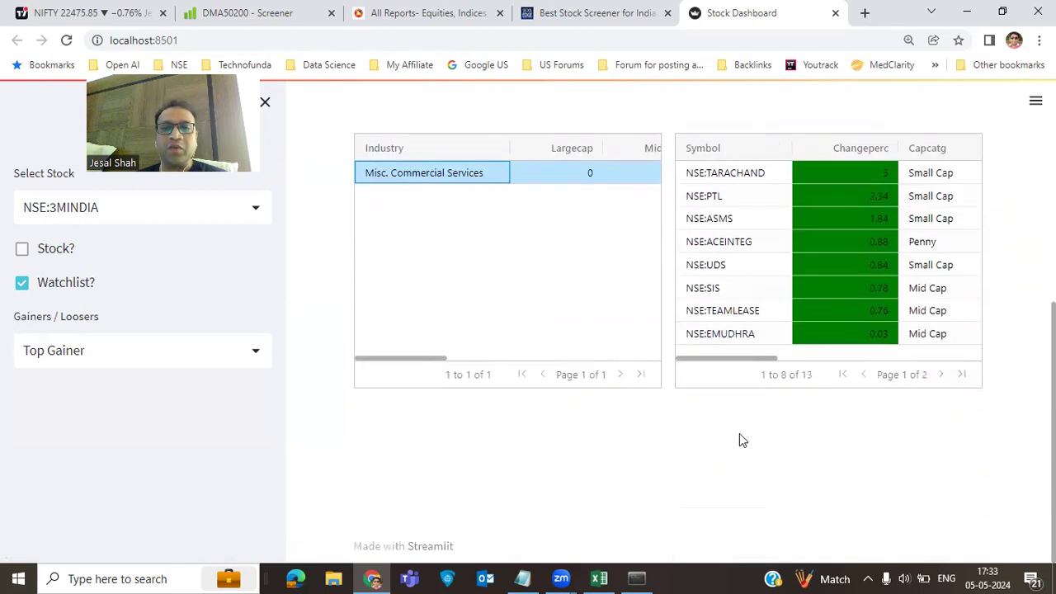
{"action": "scroll", "coordinate": [739, 439], "scroll_direction": "up", "scroll_amount": 2}
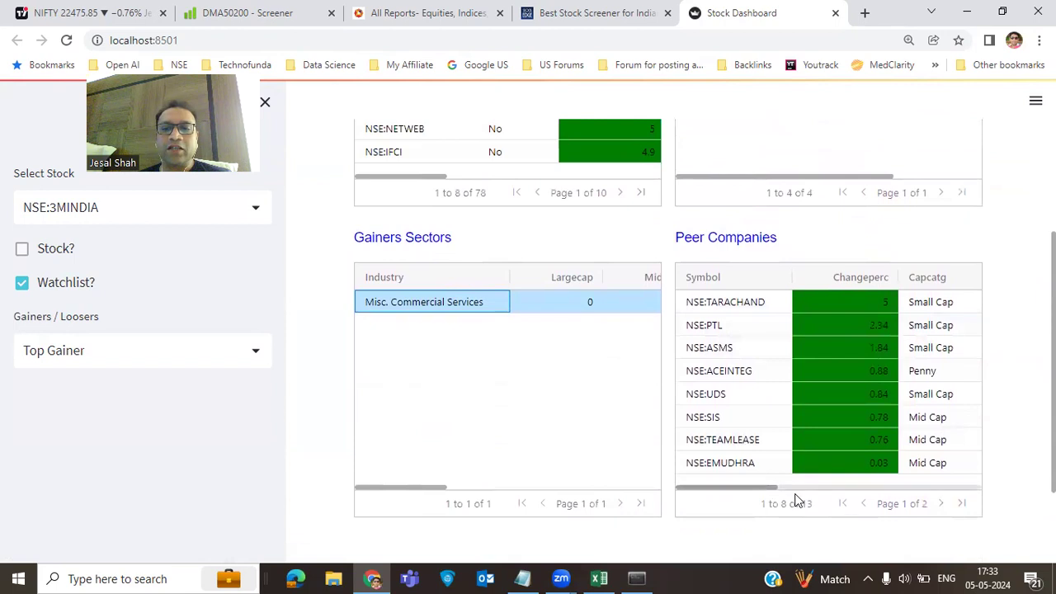
Page through both pages of the 13 peer companies, then return to the dashboard top
{"action": "left_click", "coordinate": [940, 504]}
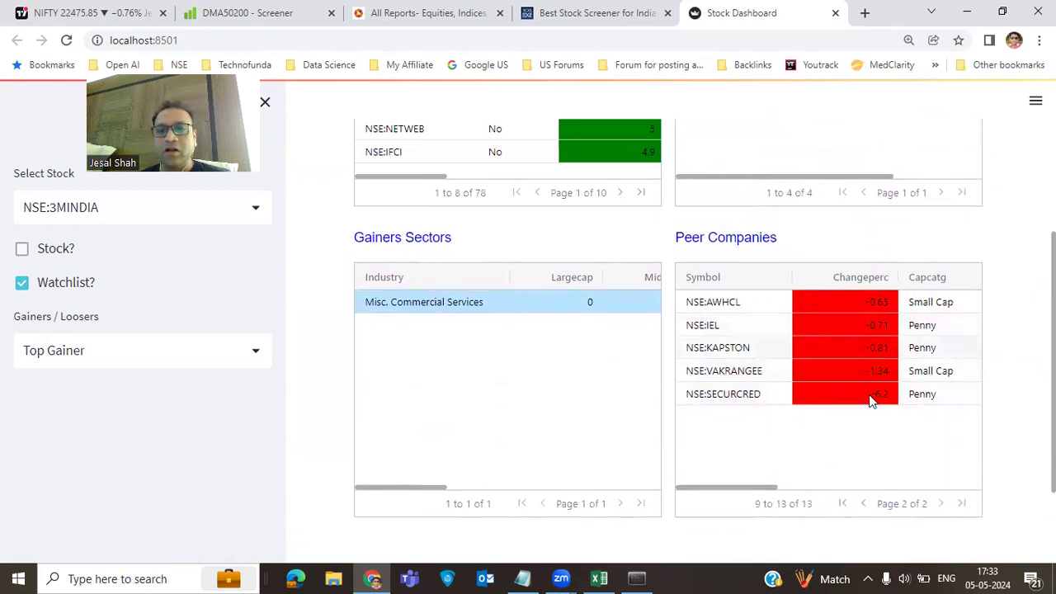
{"action": "left_click", "coordinate": [863, 505]}
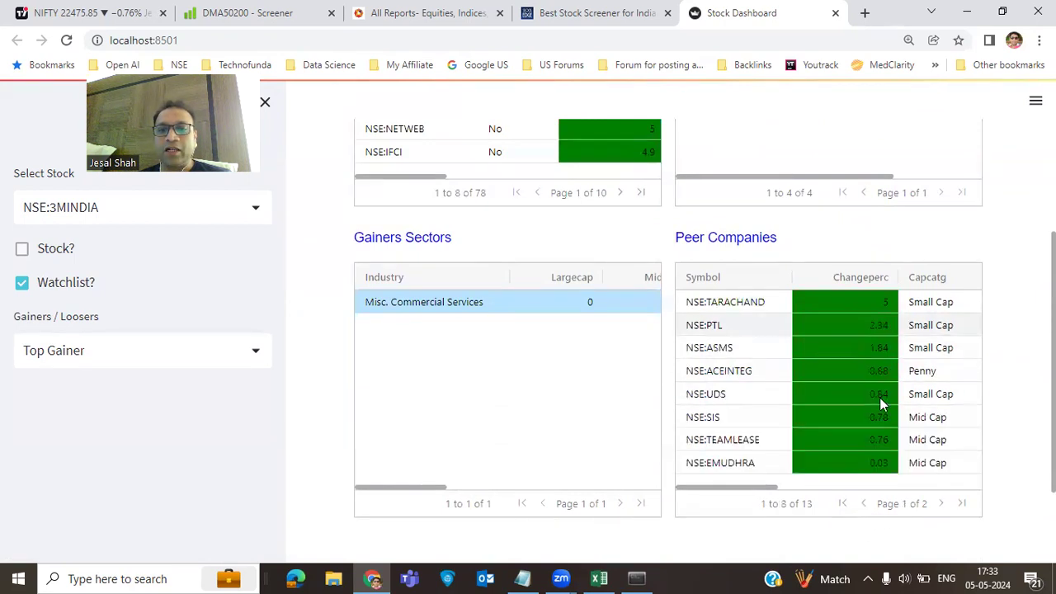
{"action": "left_click", "coordinate": [940, 503]}
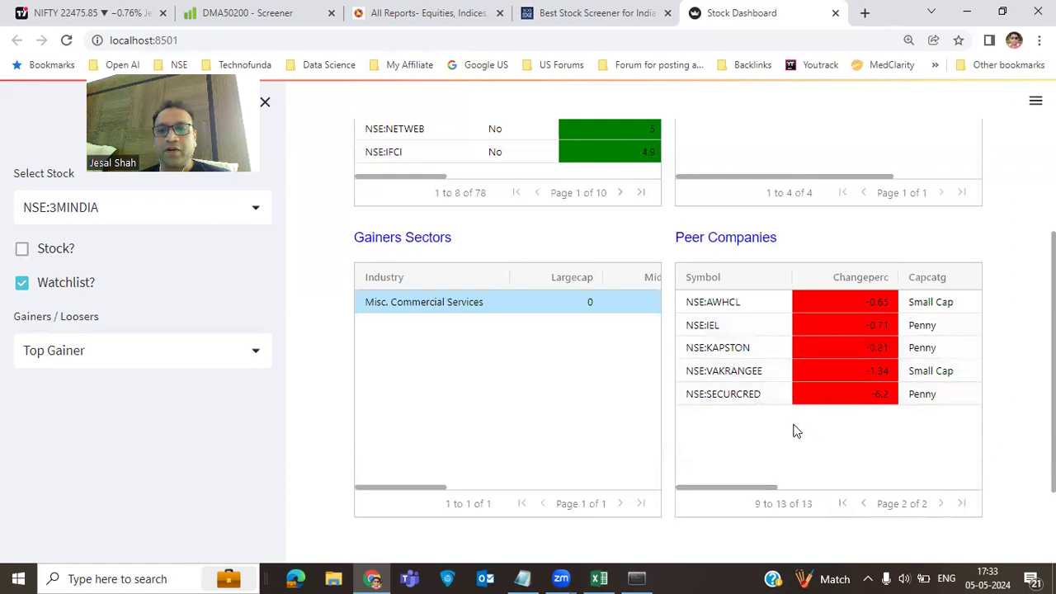
{"action": "left_click", "coordinate": [863, 505]}
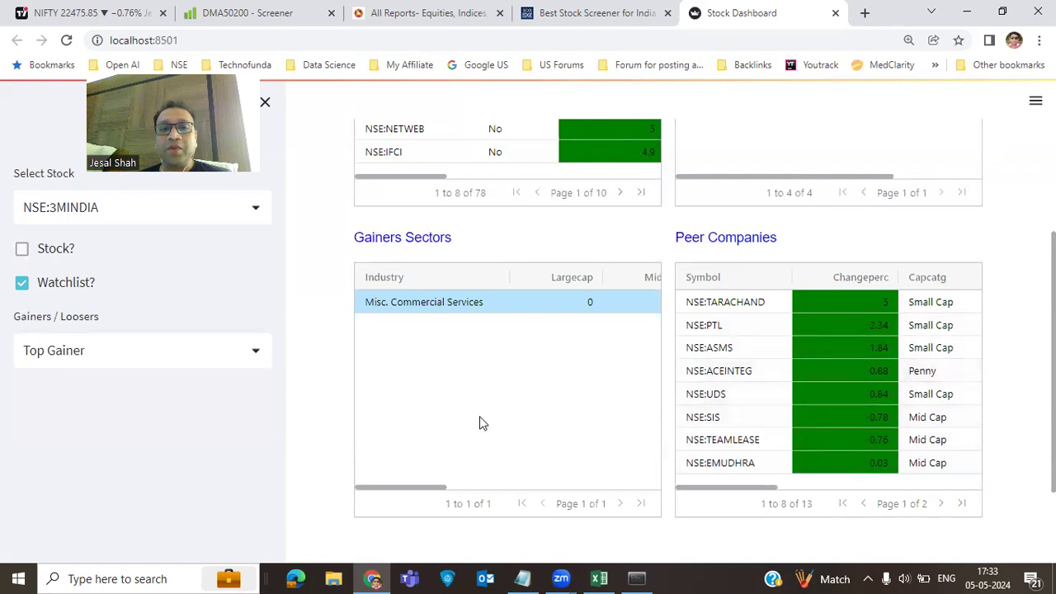
{"action": "scroll", "coordinate": [482, 423], "scroll_direction": "up", "scroll_amount": 2}
{"action": "left_click_drag", "start_coordinate": [441, 306], "coordinate": [454, 304]}
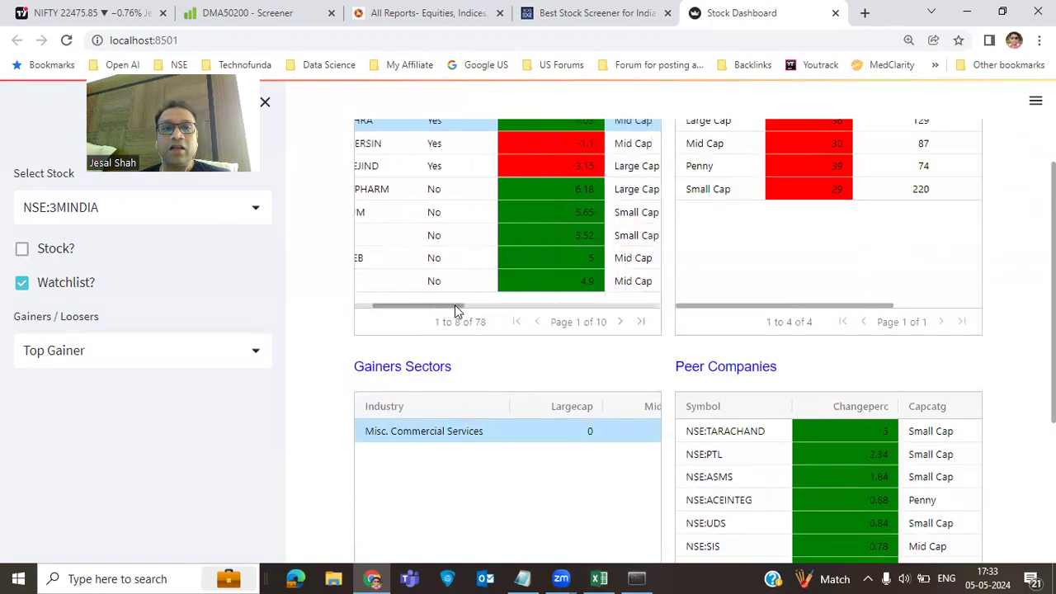
{"action": "scroll", "coordinate": [498, 284], "scroll_direction": "up", "scroll_amount": 2}
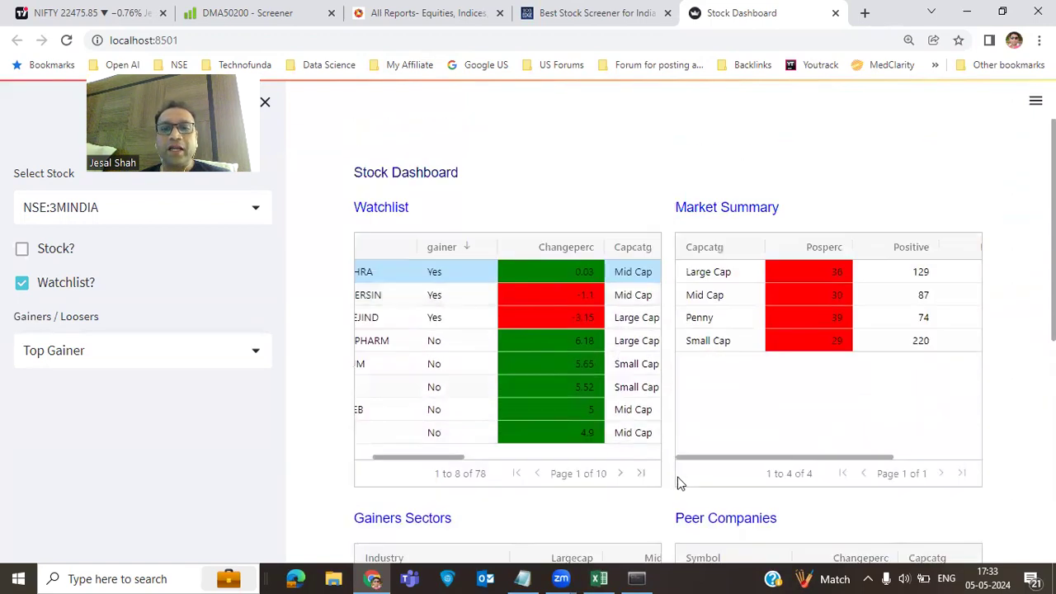
{"action": "scroll", "coordinate": [745, 469], "scroll_direction": "down", "scroll_amount": 5}
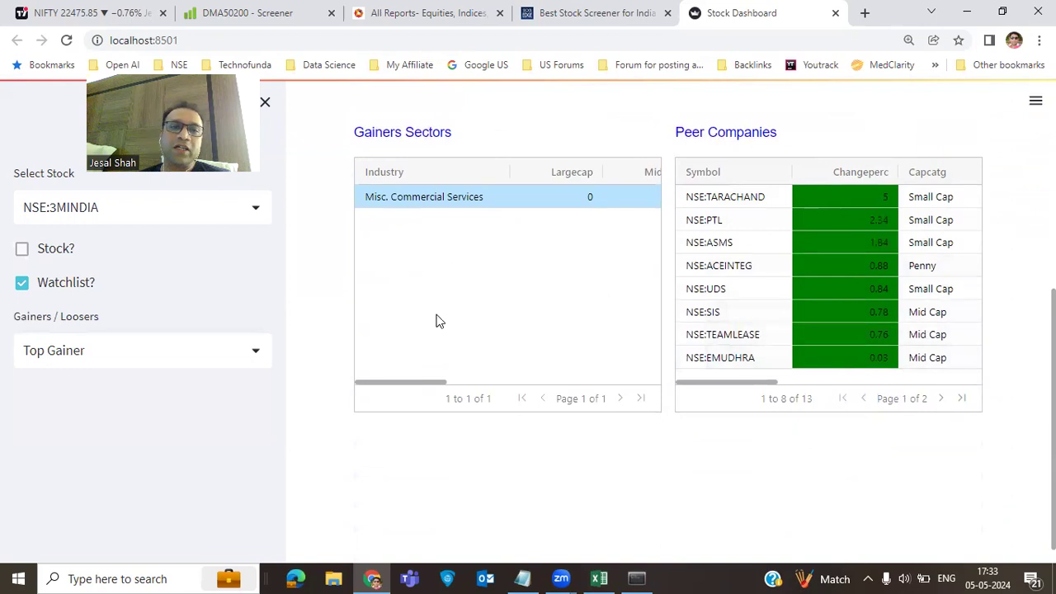
{"action": "scroll", "coordinate": [437, 319], "scroll_direction": "up", "scroll_amount": 3}
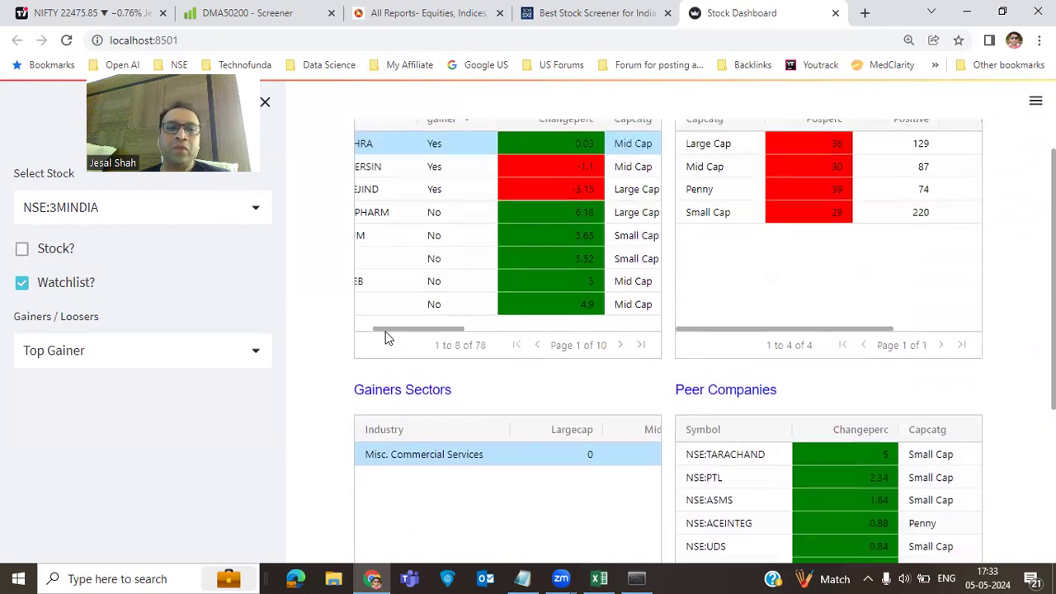
{"action": "left_click", "coordinate": [366, 331]}
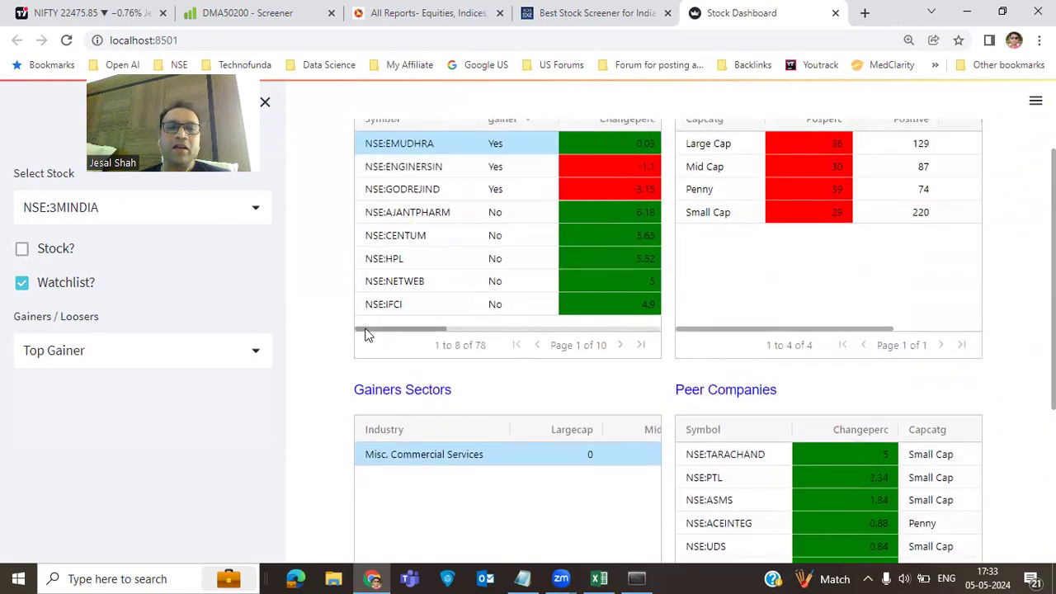
{"action": "scroll", "coordinate": [540, 345], "scroll_direction": "up", "scroll_amount": 2}
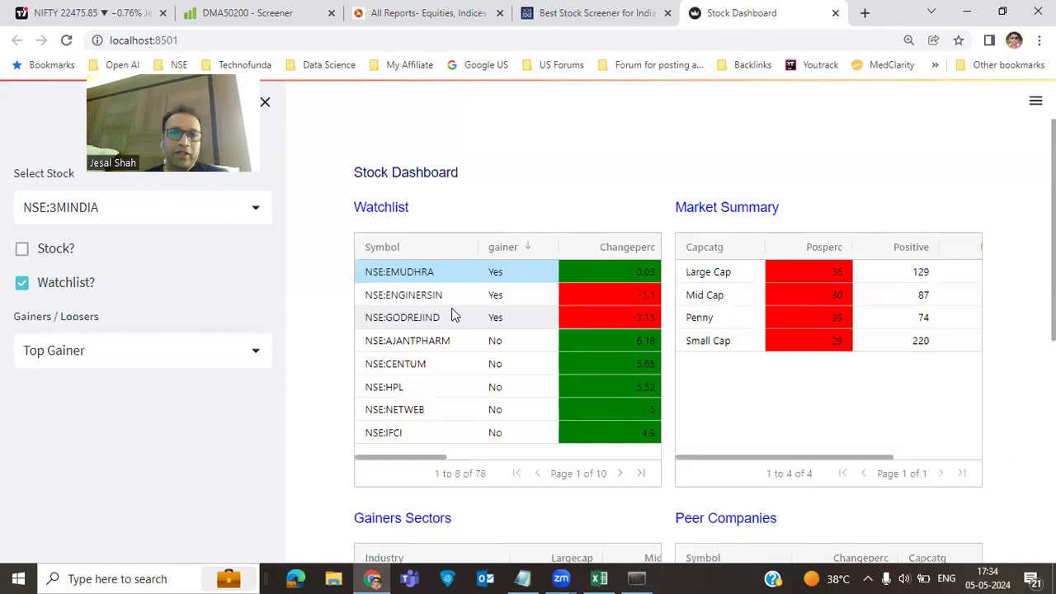
{"action": "scroll", "coordinate": [552, 513], "scroll_direction": "down", "scroll_amount": 2}
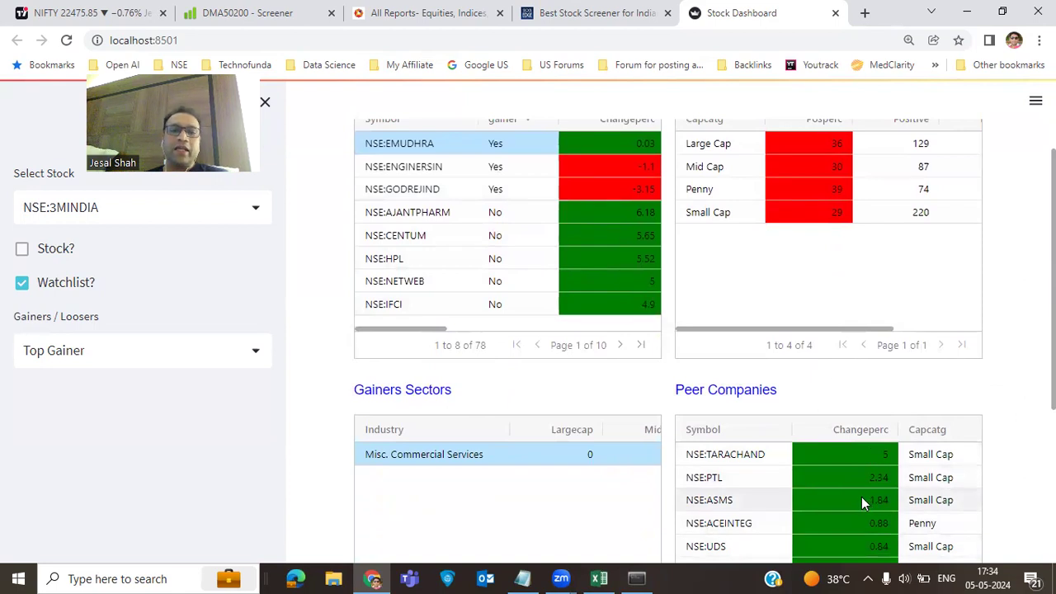
{"action": "scroll", "coordinate": [861, 496], "scroll_direction": "up", "scroll_amount": 2}
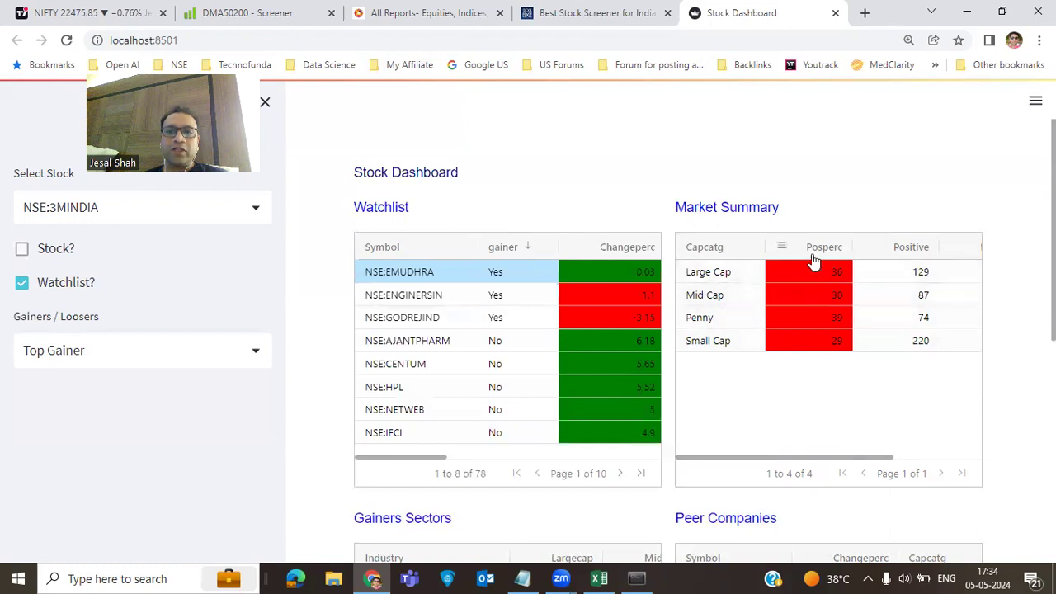
{"action": "left_click_drag", "start_coordinate": [880, 462], "coordinate": [926, 462]}
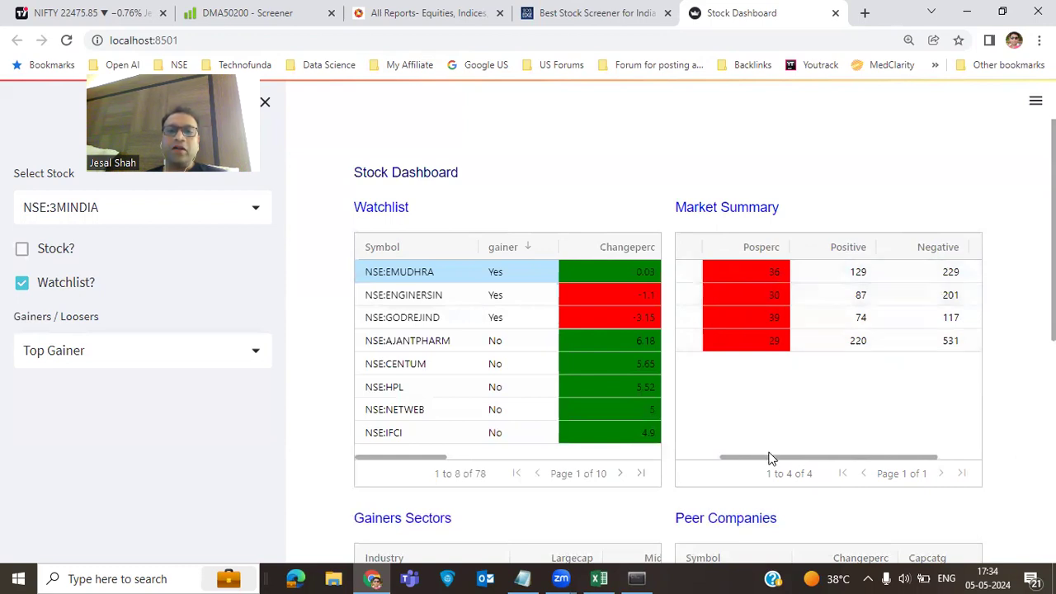
{"action": "left_click_drag", "start_coordinate": [769, 460], "coordinate": [713, 460]}
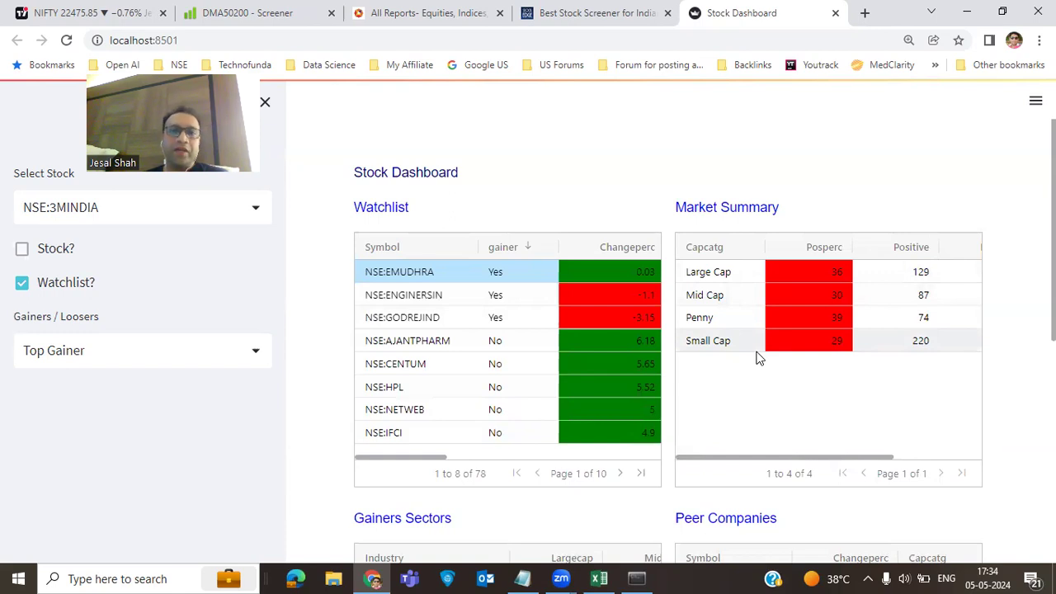
{"action": "scroll", "coordinate": [748, 343], "scroll_direction": "down", "scroll_amount": 3}
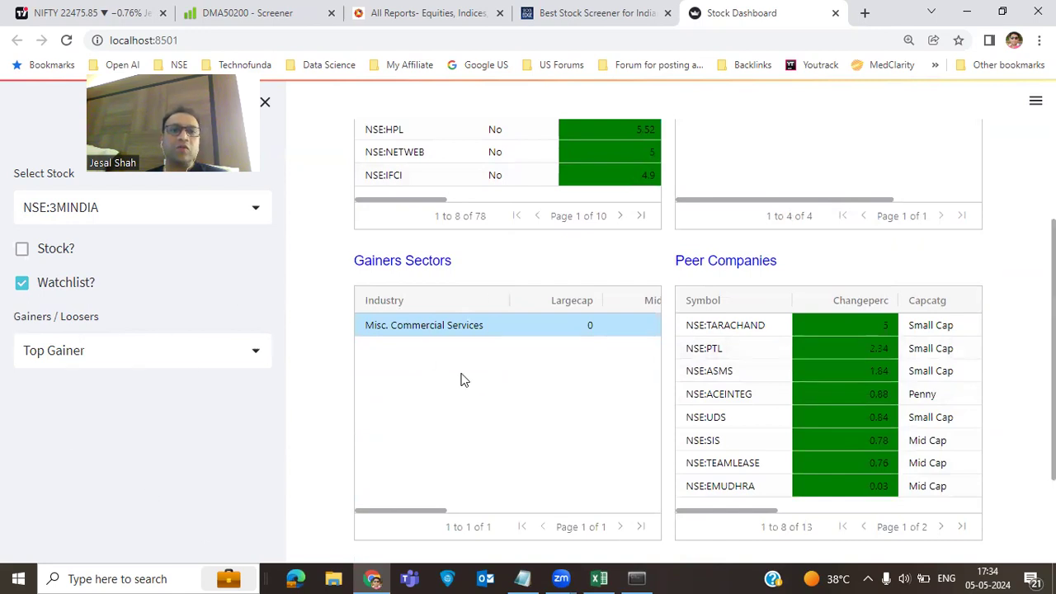
{"action": "scroll", "coordinate": [445, 387], "scroll_direction": "up", "scroll_amount": 3}
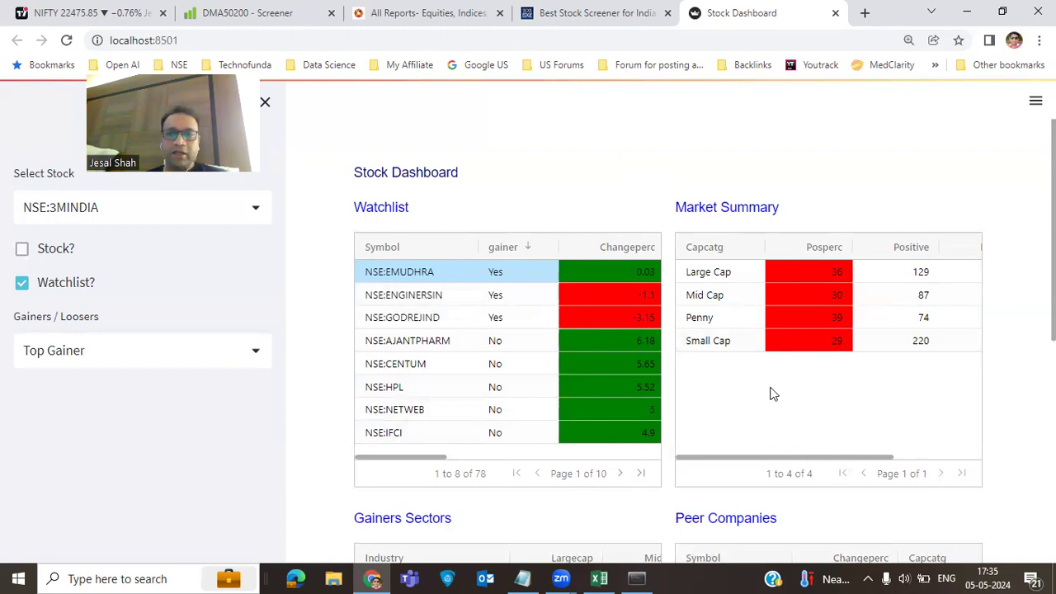
Back on the Nifty 50 weekly chart, zoom in and resize the rectangle zone over recent candles
{"action": "left_click", "coordinate": [105, 18]}
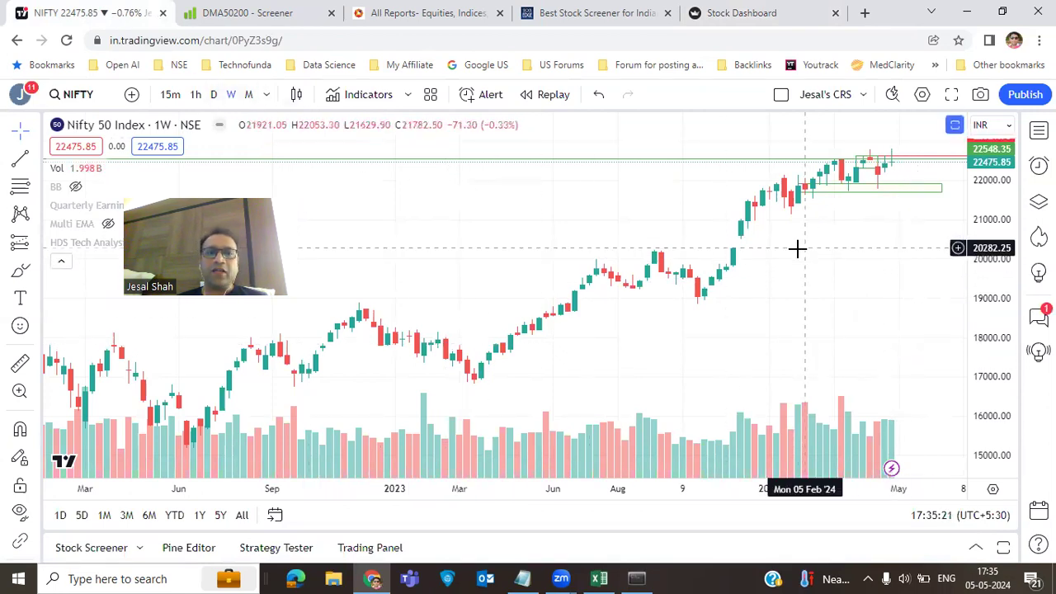
{"action": "scroll", "coordinate": [806, 262], "scroll_direction": "up", "scroll_amount": 3}
{"action": "left_click_drag", "start_coordinate": [827, 165], "coordinate": [834, 177]}
{"action": "left_click", "coordinate": [851, 273]}
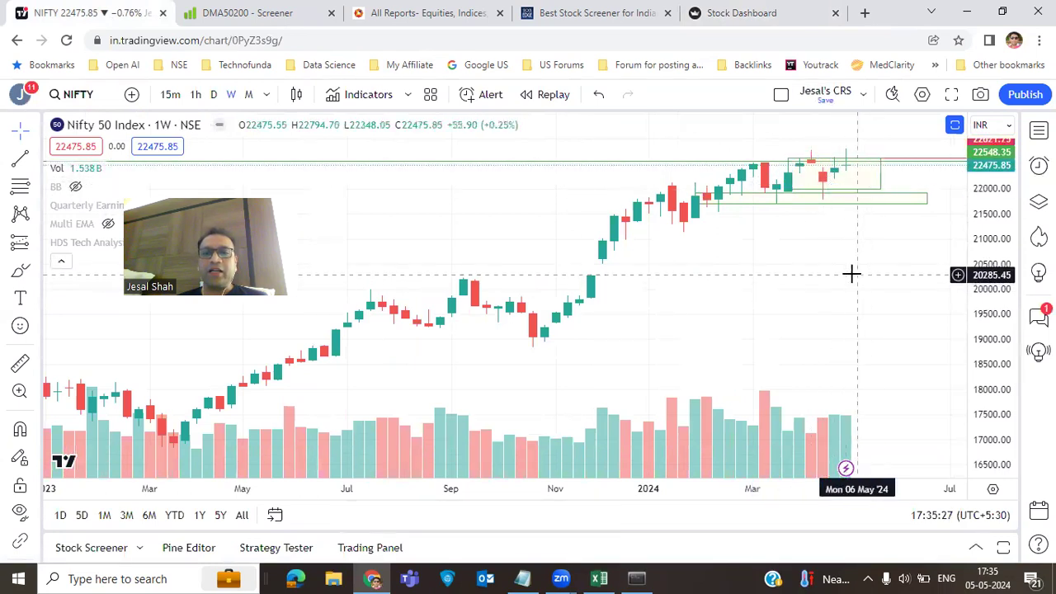
Stretch the rectangle zone's left edge back to 04 Mar and show the Indexes watchlist
{"action": "left_click", "coordinate": [788, 174]}
{"action": "left_click_drag", "start_coordinate": [787, 174], "coordinate": [752, 174]}
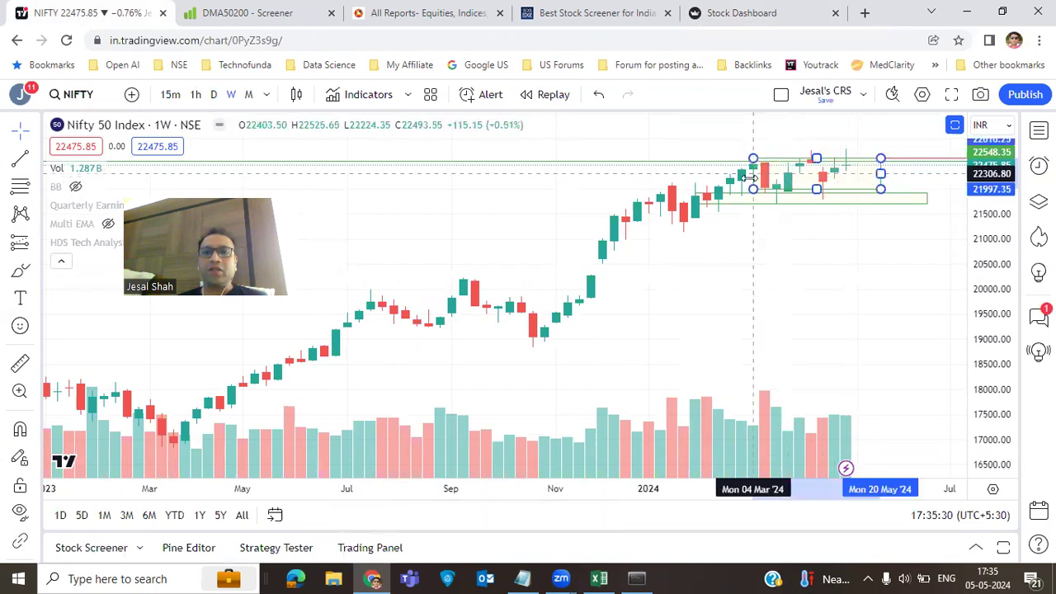
{"action": "left_click", "coordinate": [908, 278]}
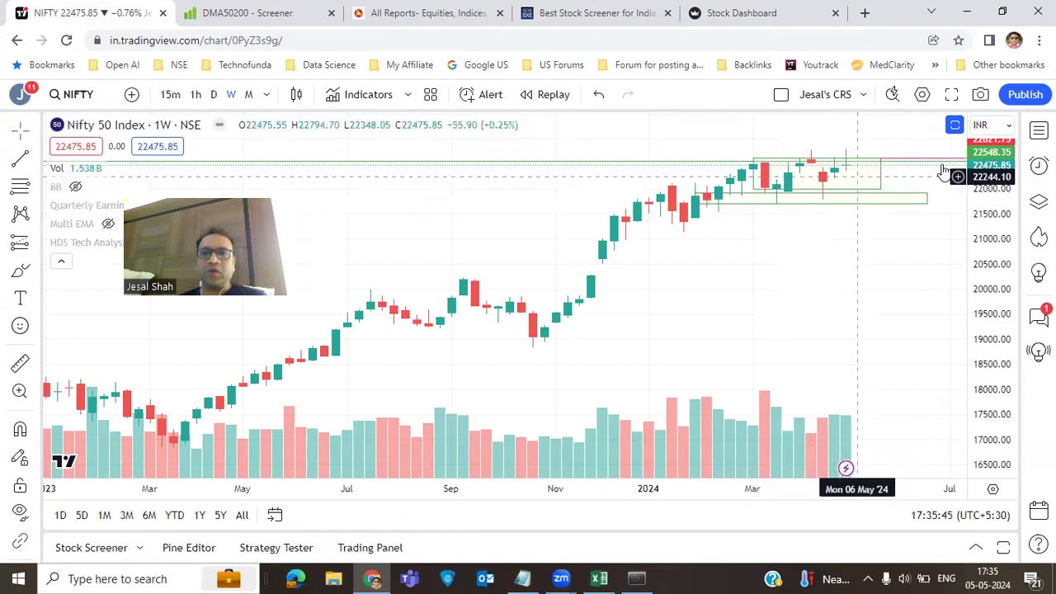
{"action": "left_click", "coordinate": [1038, 131]}
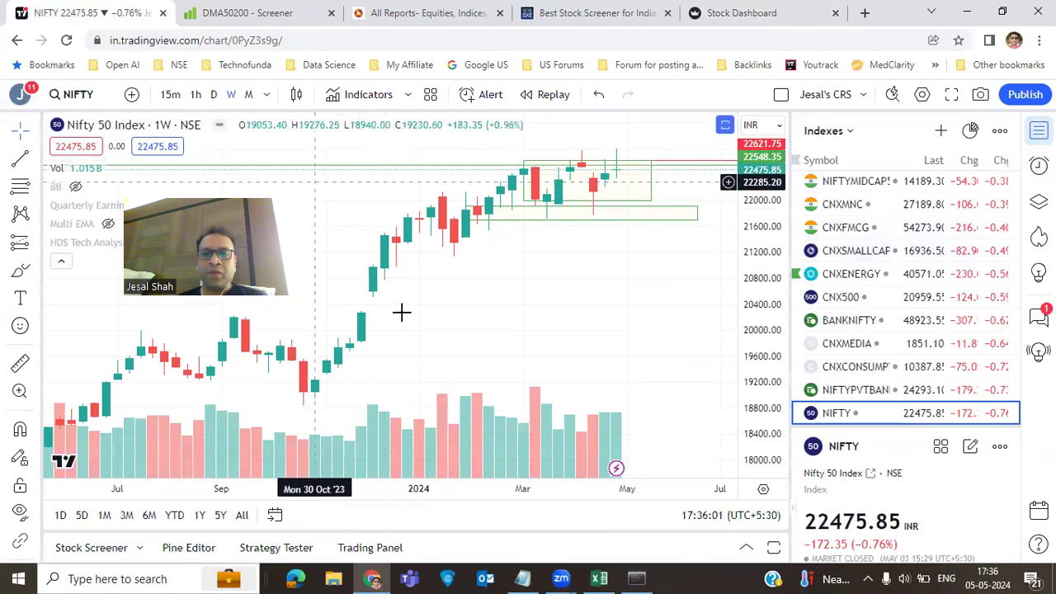
Switch the chart via NIFTYPVTBANK to BANKNIFTY weekly and zoom out to its channel
{"action": "left_click", "coordinate": [855, 389]}
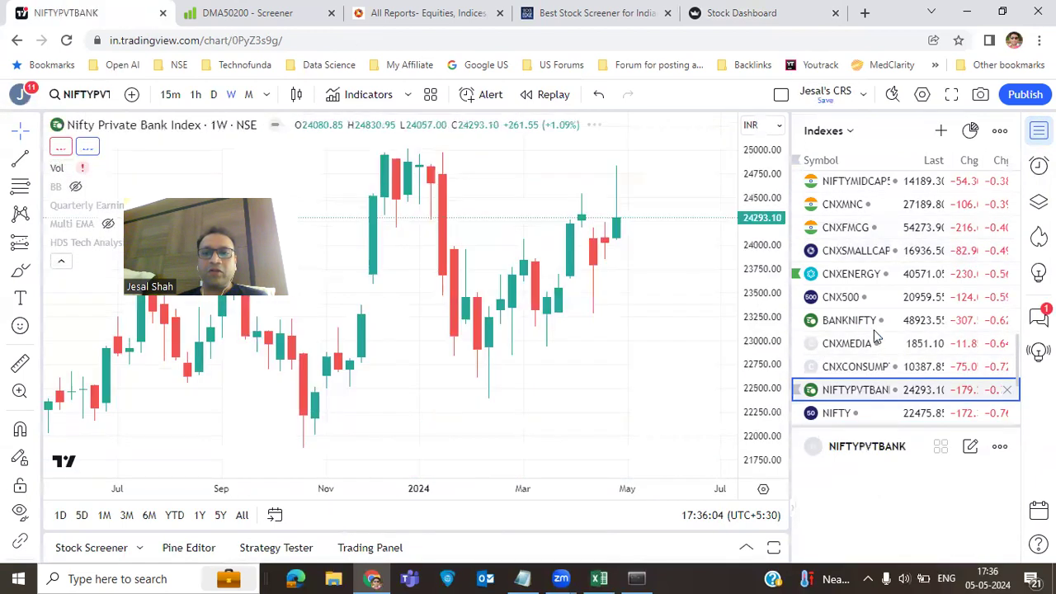
{"action": "left_click", "coordinate": [874, 326]}
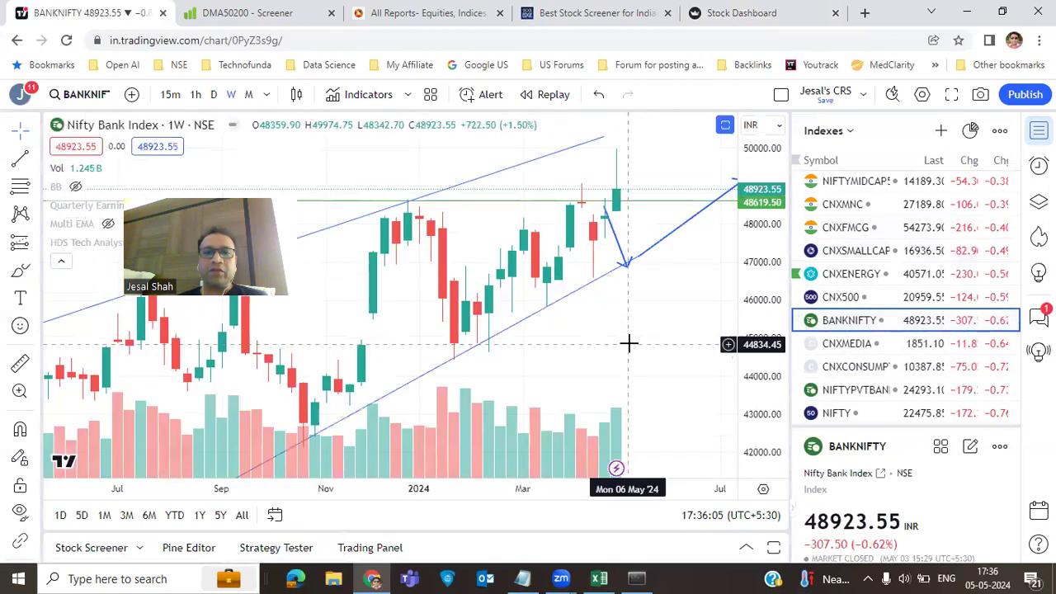
{"action": "scroll", "coordinate": [633, 344], "scroll_direction": "down", "scroll_amount": 3}
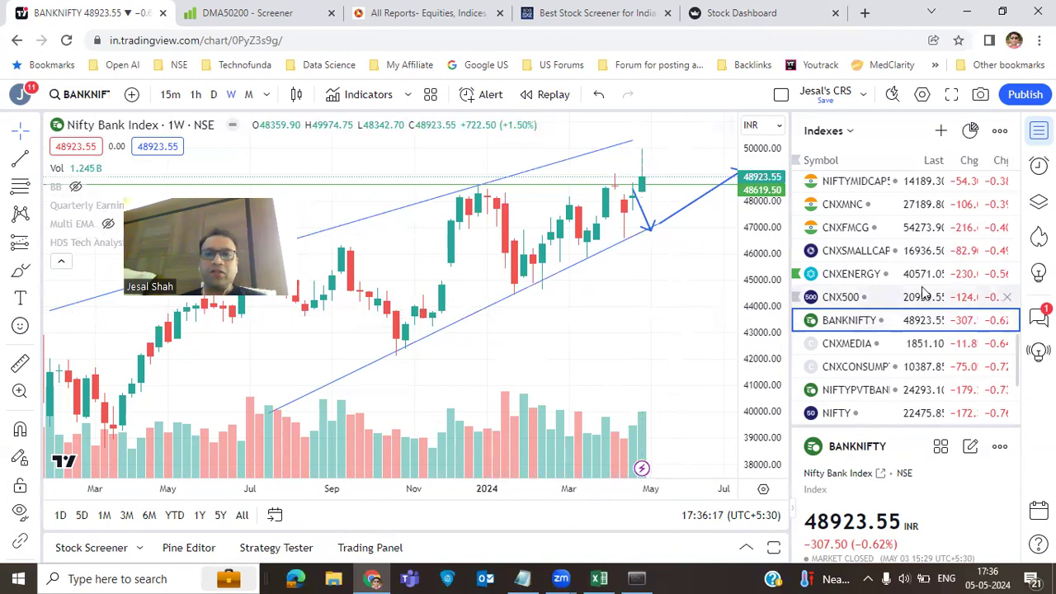
{"action": "scroll", "coordinate": [907, 311], "scroll_direction": "down", "scroll_amount": 5}
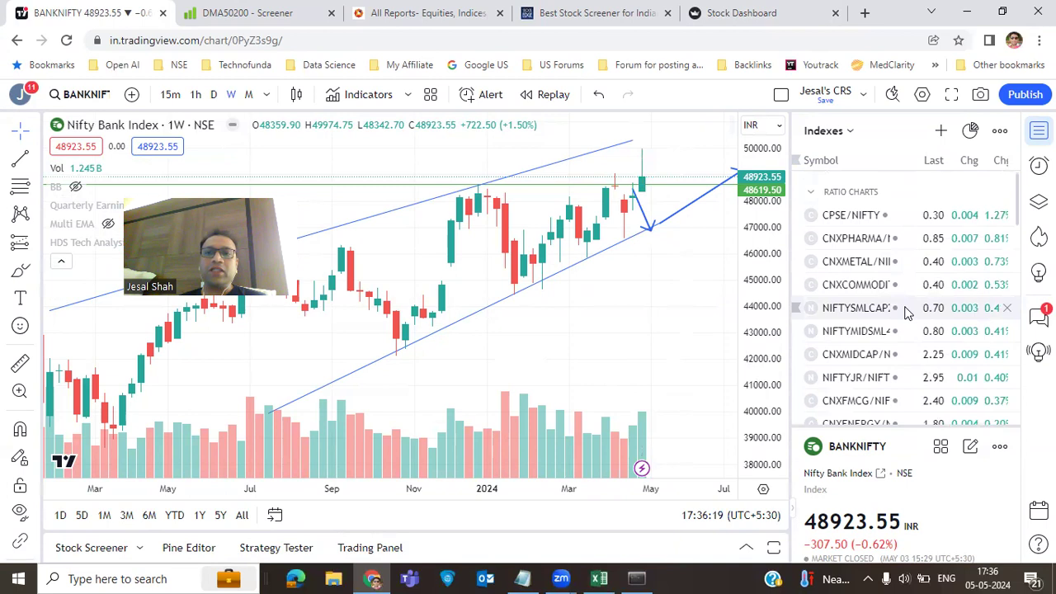
Load the CPSE/NIFTY ratio chart and mark a horizontal level at 0.25
{"action": "left_click", "coordinate": [886, 216]}
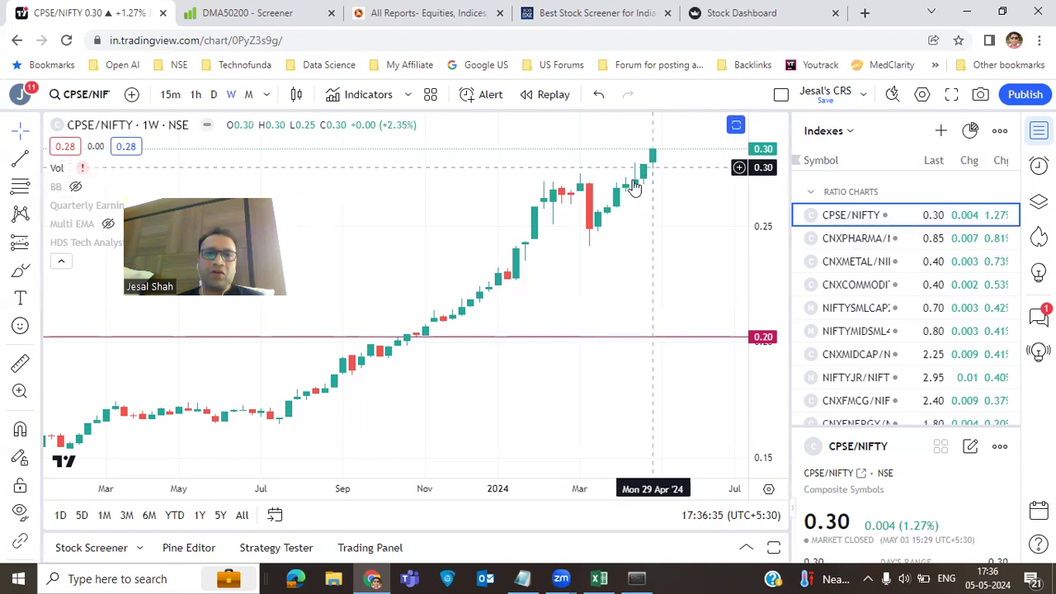
{"action": "left_click", "coordinate": [578, 174]}
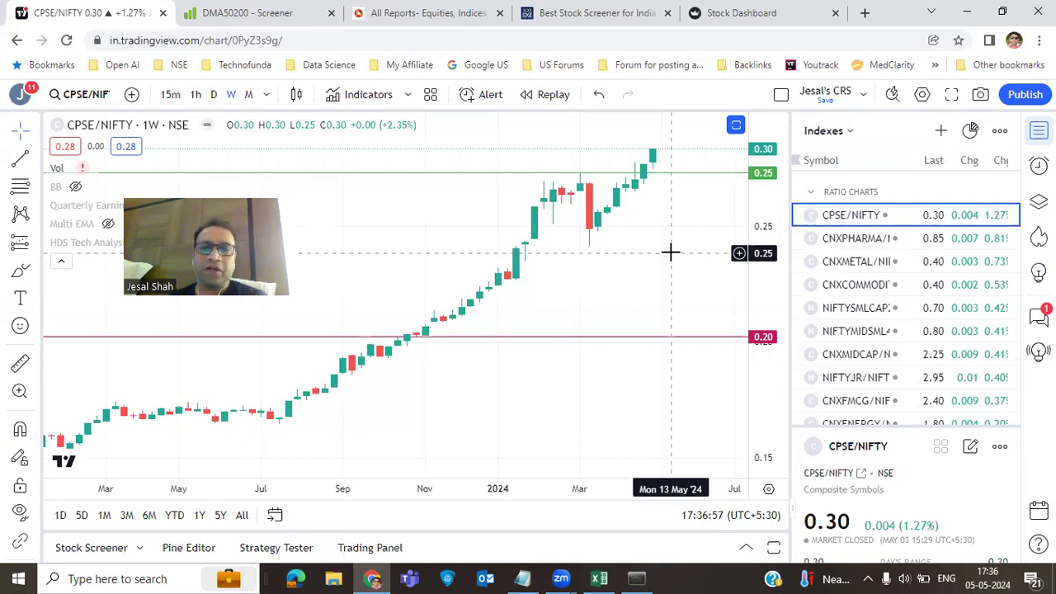
Stretch the CNXPHARMA/NIFTY green consolidation box to early May, then load CNXMETAL/NIFTY
{"action": "left_click", "coordinate": [858, 239]}
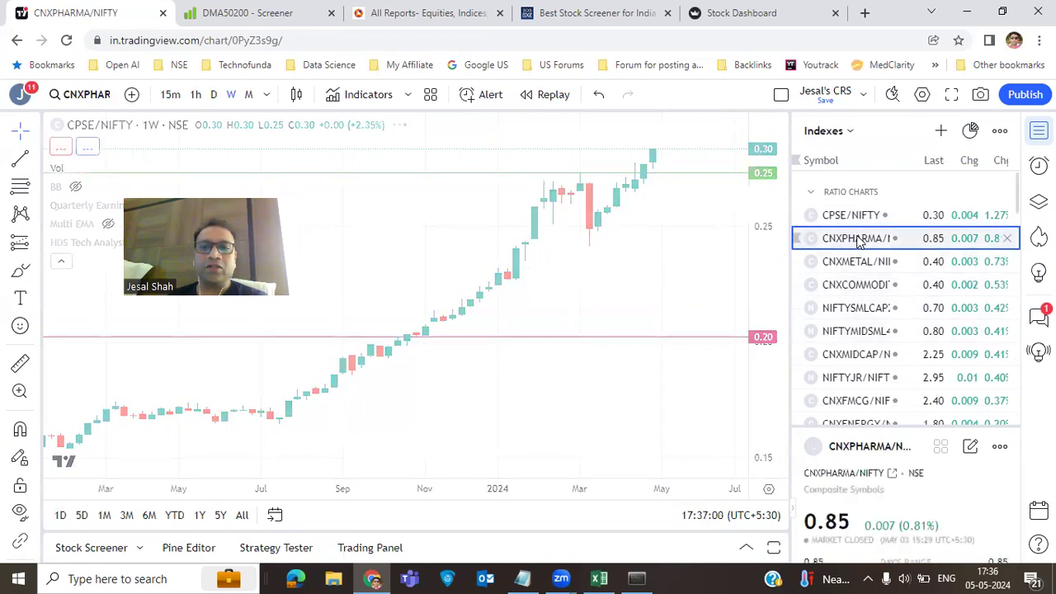
{"action": "left_click", "coordinate": [652, 172]}
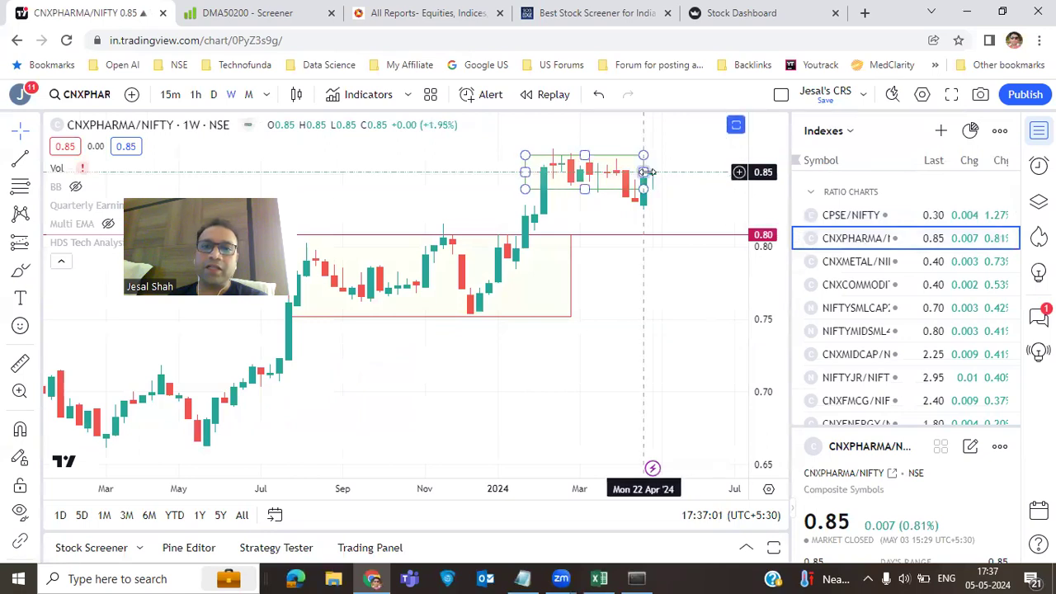
{"action": "left_click_drag", "start_coordinate": [651, 172], "coordinate": [673, 172]}
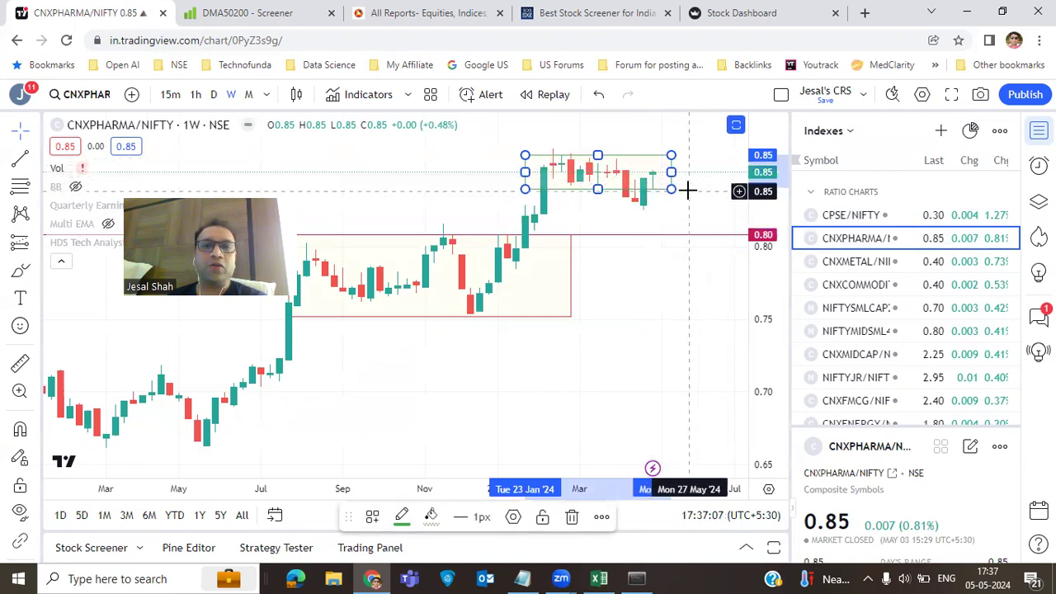
{"action": "left_click", "coordinate": [689, 189]}
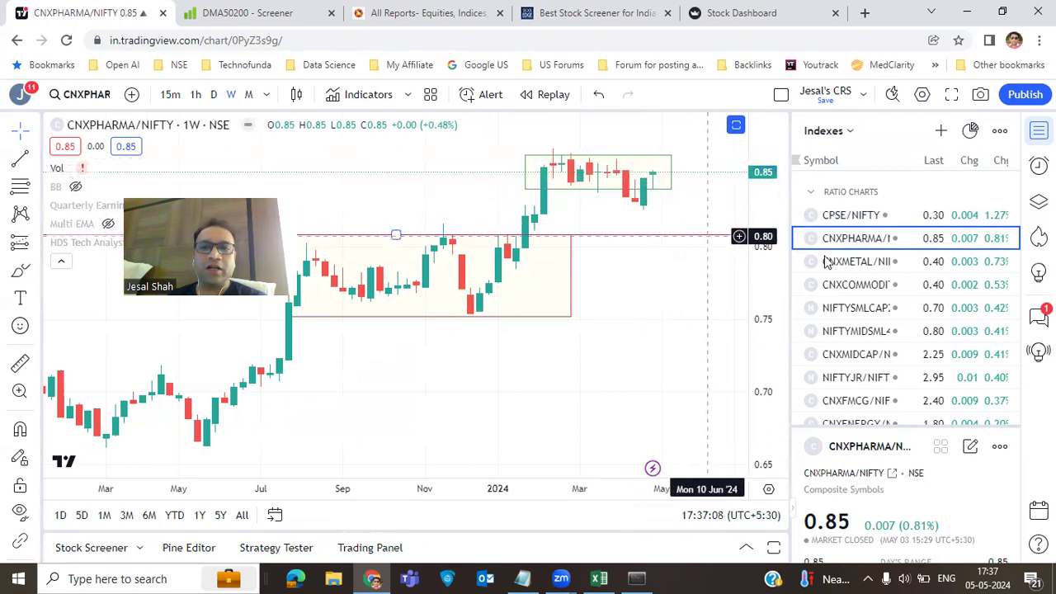
{"action": "left_click", "coordinate": [878, 269]}
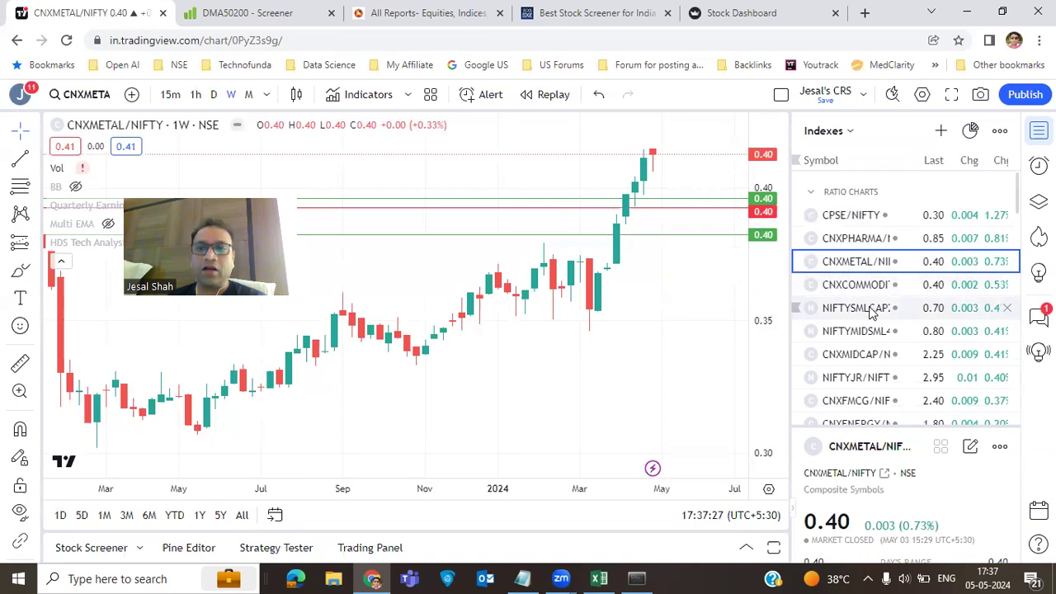
Scroll the ratio watchlist down and load the BANKNIFTY/NIFTY weekly ratio chart
{"action": "scroll", "coordinate": [875, 342], "scroll_direction": "down", "scroll_amount": 3}
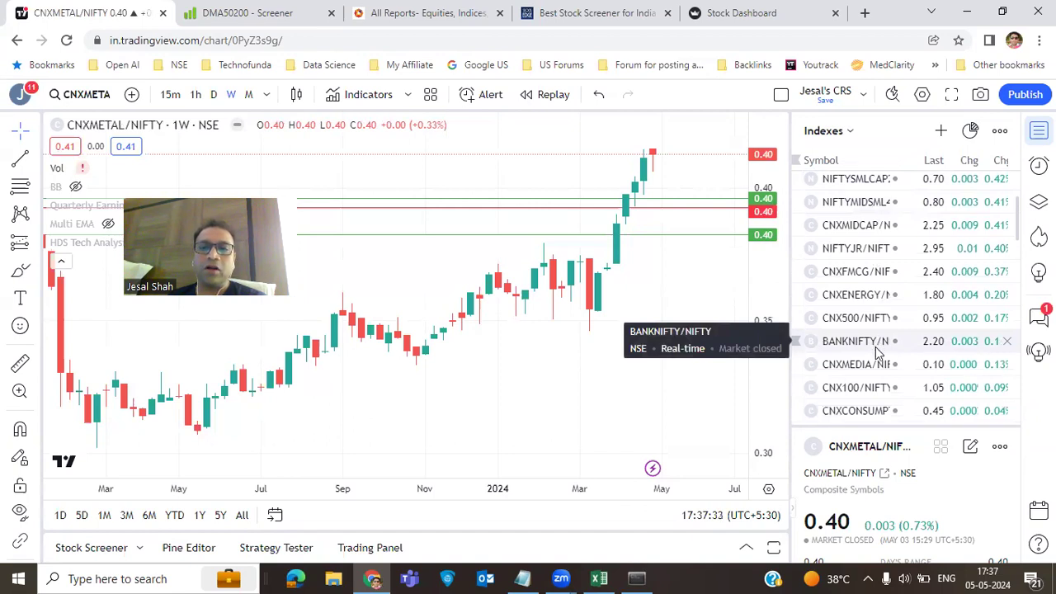
{"action": "left_click", "coordinate": [880, 350]}
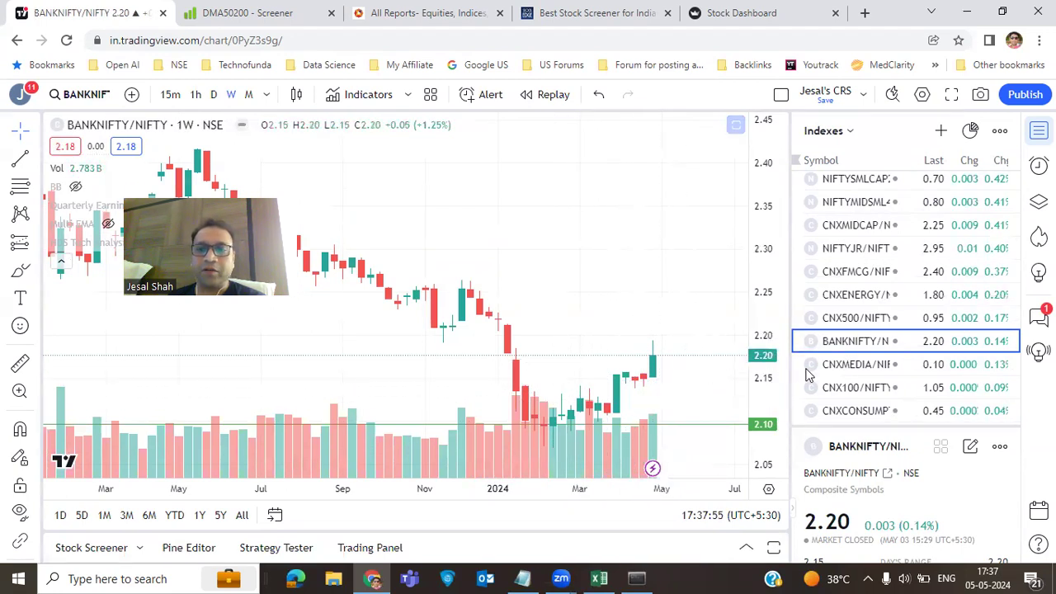
Review the CNXMEDIA/NIFTY and CNXIT/NIFTY ratio charts, then load CNXAUTO/NIFTY
{"action": "left_click", "coordinate": [842, 370]}
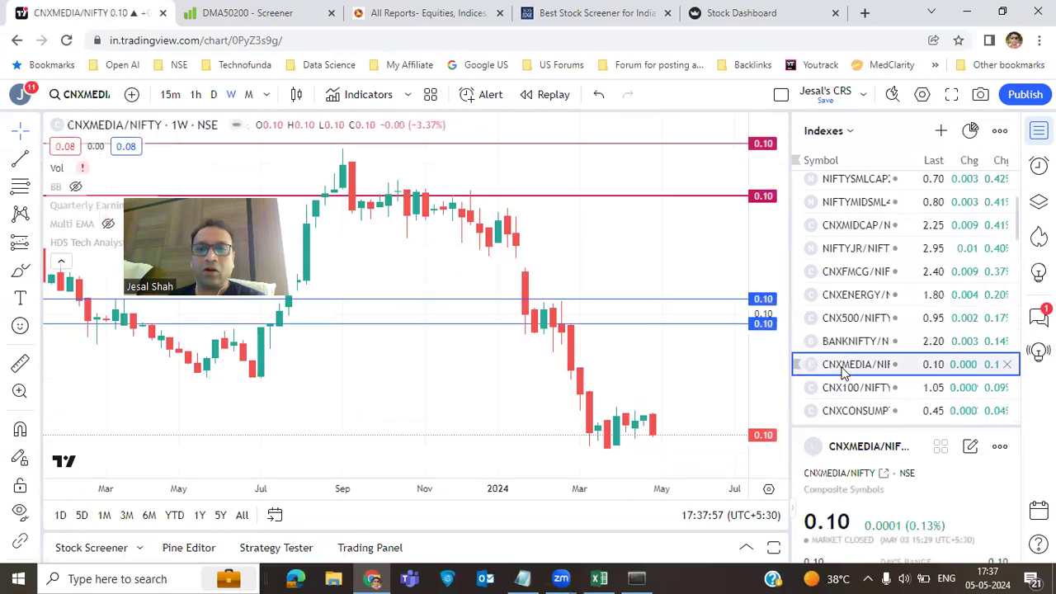
{"action": "scroll", "coordinate": [866, 373], "scroll_direction": "down", "scroll_amount": 3}
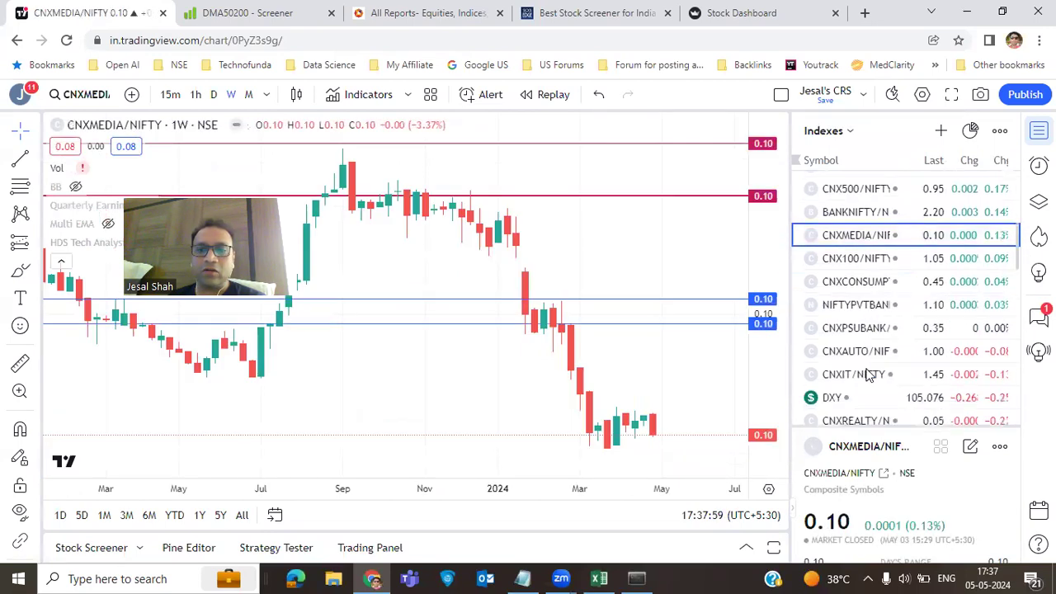
{"action": "left_click", "coordinate": [866, 375]}
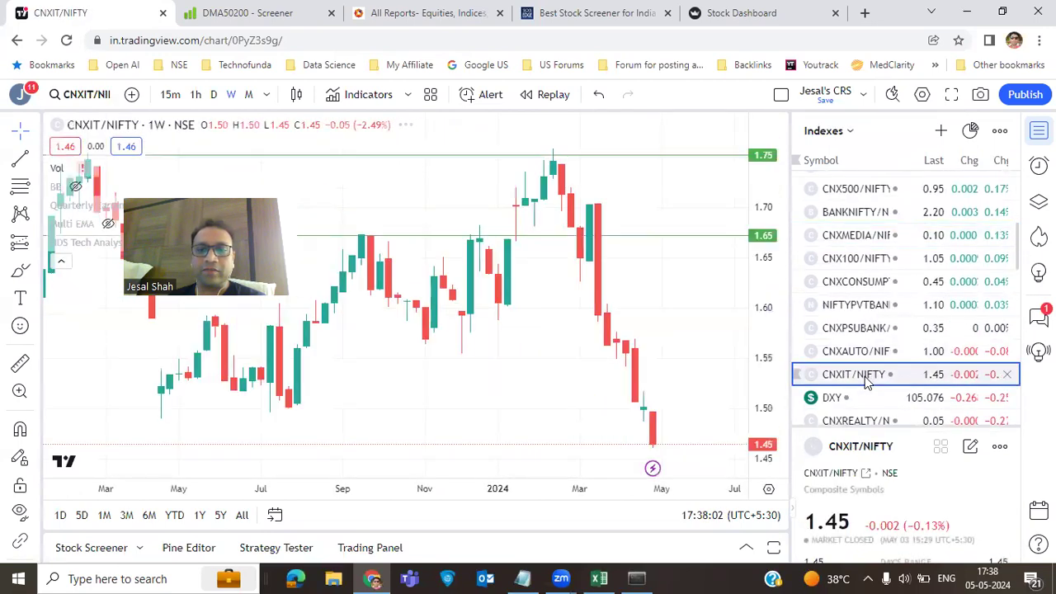
{"action": "left_click", "coordinate": [872, 356]}
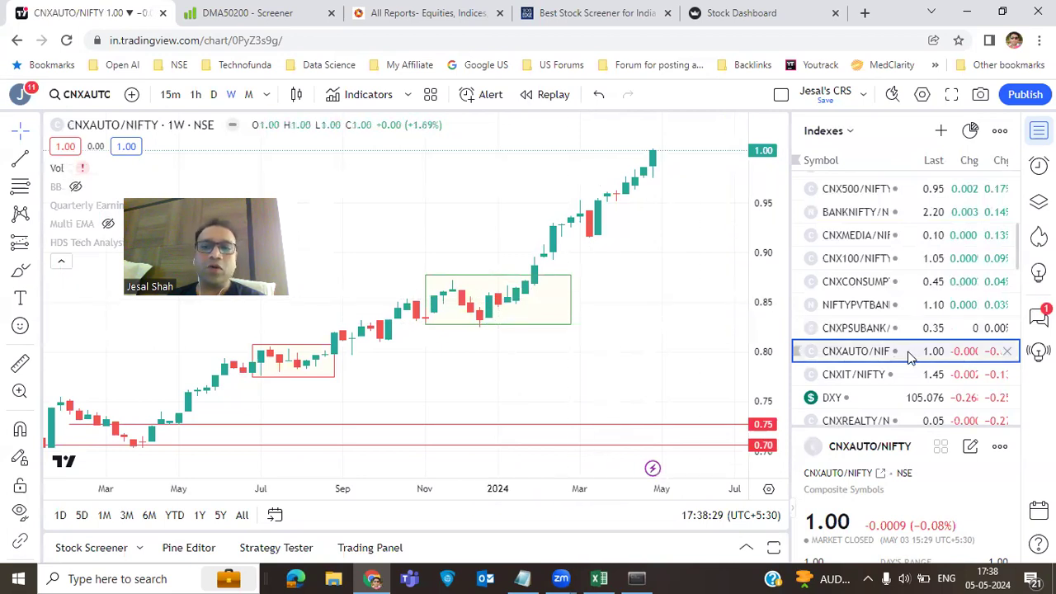
Review NIFTYSMLCAP250/NIFTY, selecting its green line near 0.70, then load CNXMIDCAP/NIFTY
{"action": "scroll", "coordinate": [910, 356], "scroll_direction": "up", "scroll_amount": 3}
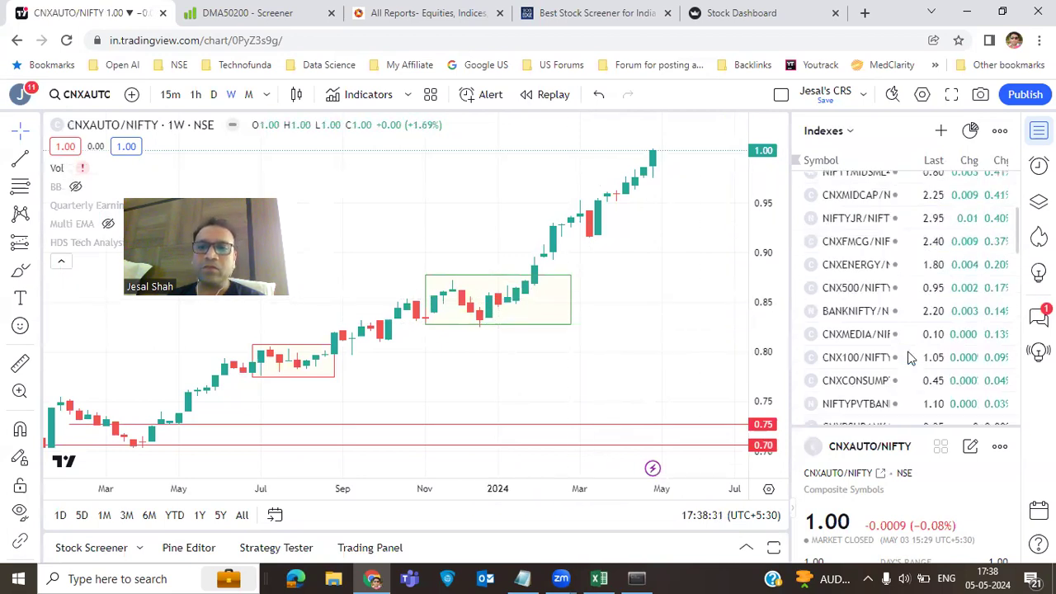
{"action": "scroll", "coordinate": [909, 356], "scroll_direction": "up", "scroll_amount": 3}
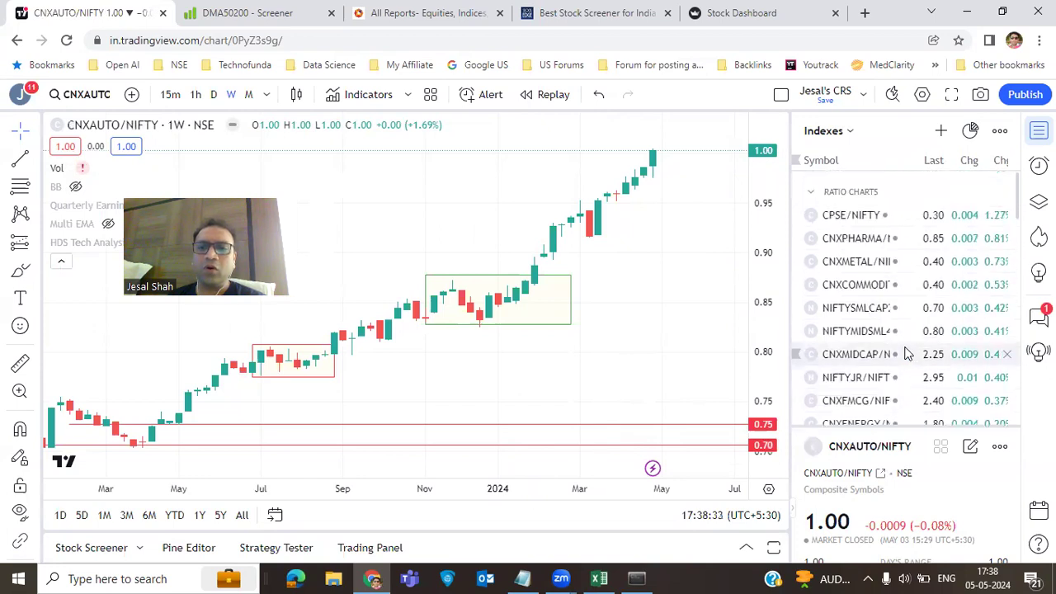
{"action": "left_click", "coordinate": [887, 311]}
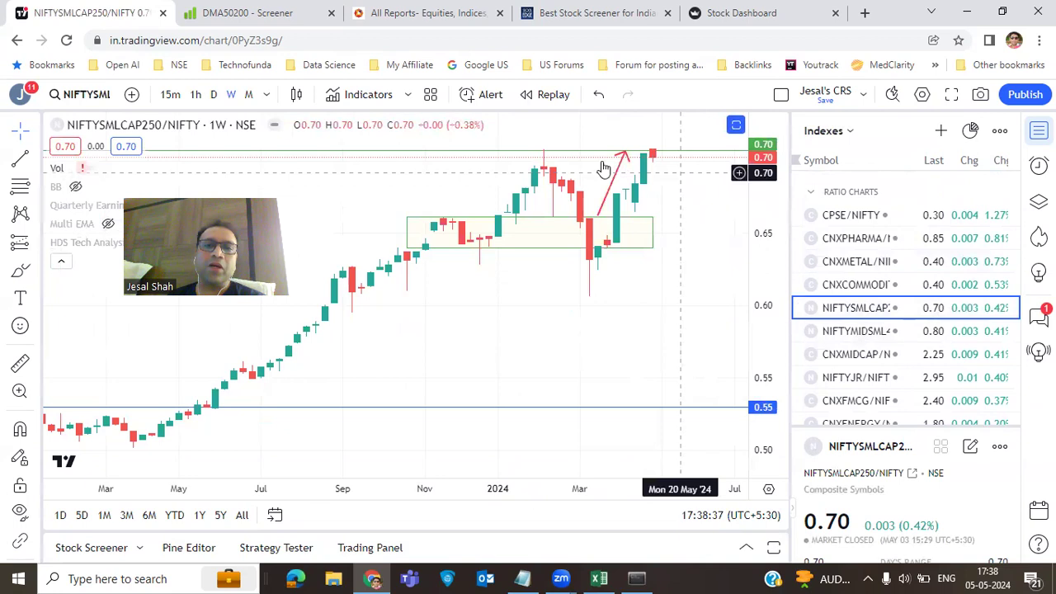
{"action": "left_click", "coordinate": [546, 153]}
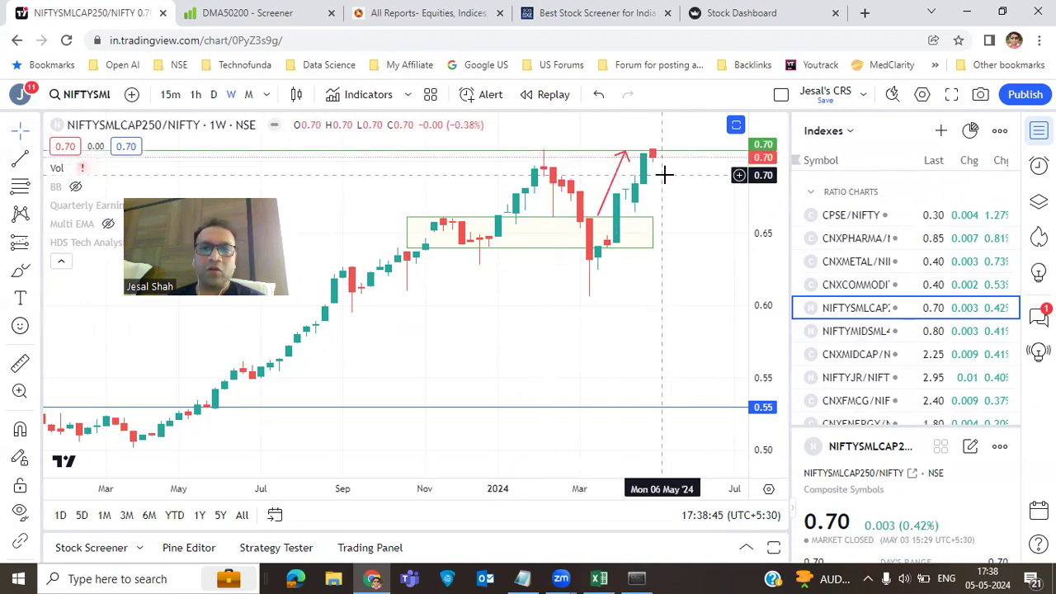
{"action": "left_click", "coordinate": [891, 353]}
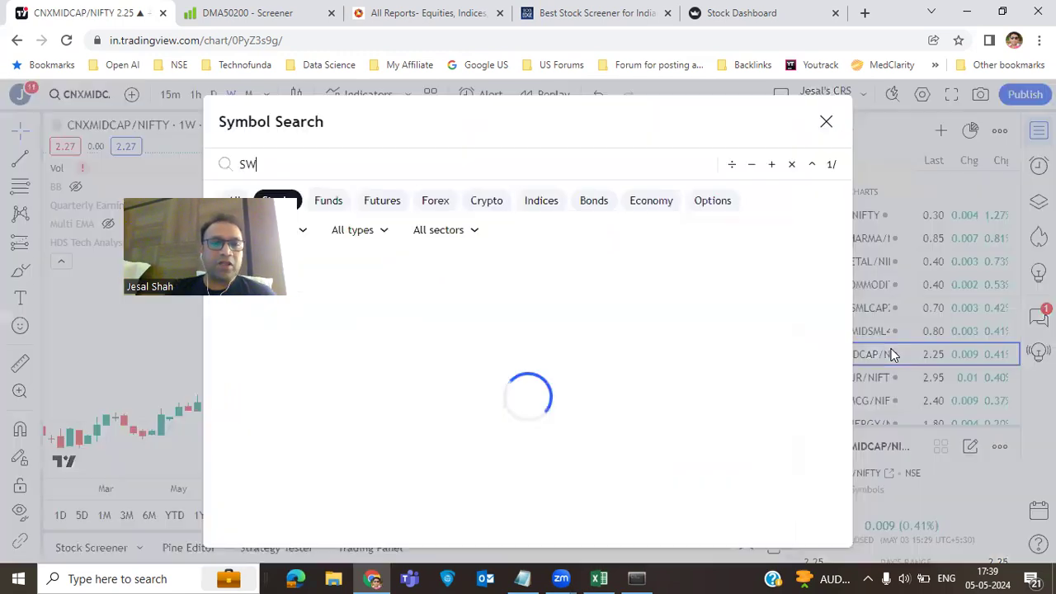
Search 'SW SOLAR', open the STERLING & WILSON SO LTD chart and hide the watchlist
{"action": "type", "text": "SW SOLAR"}
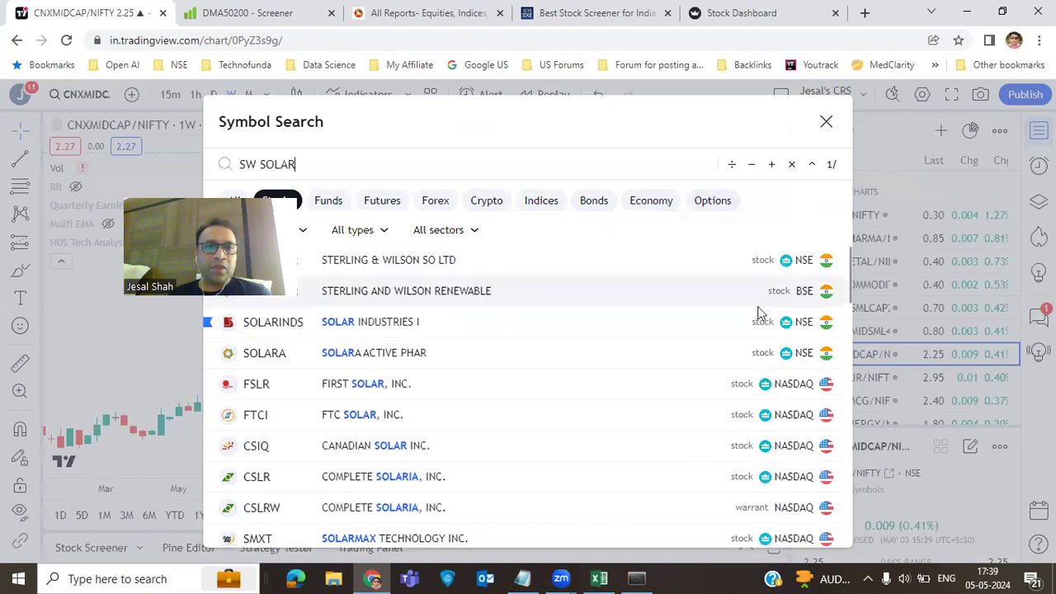
{"action": "left_click", "coordinate": [398, 264]}
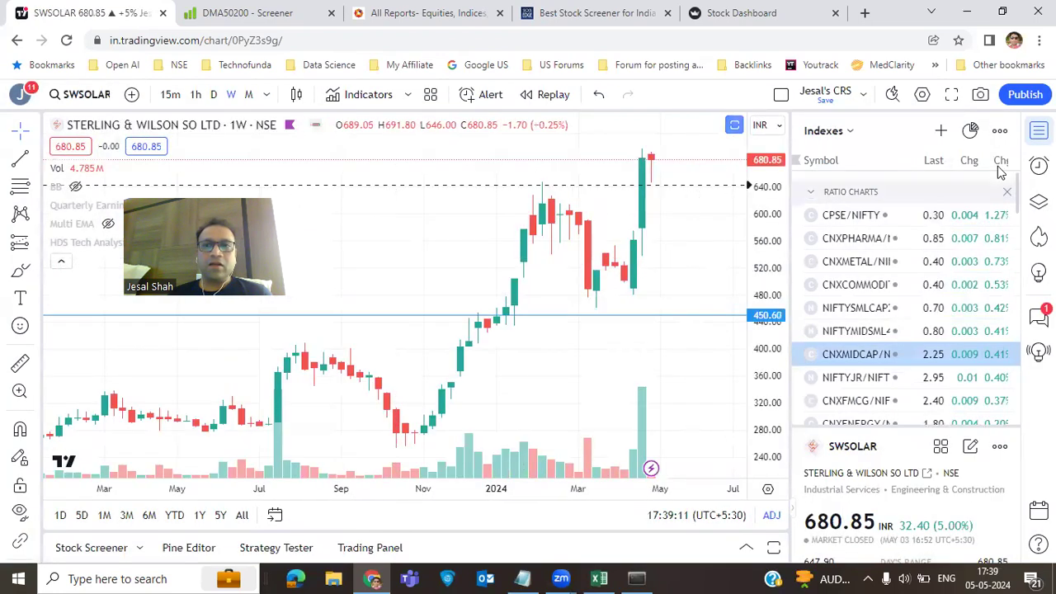
{"action": "left_click", "coordinate": [1039, 131]}
Unhide the HDS Tech Analysis indicator and switch SWSOLAR to daily candles on recent dates
{"action": "scroll", "coordinate": [784, 295], "scroll_direction": "up", "scroll_amount": 2}
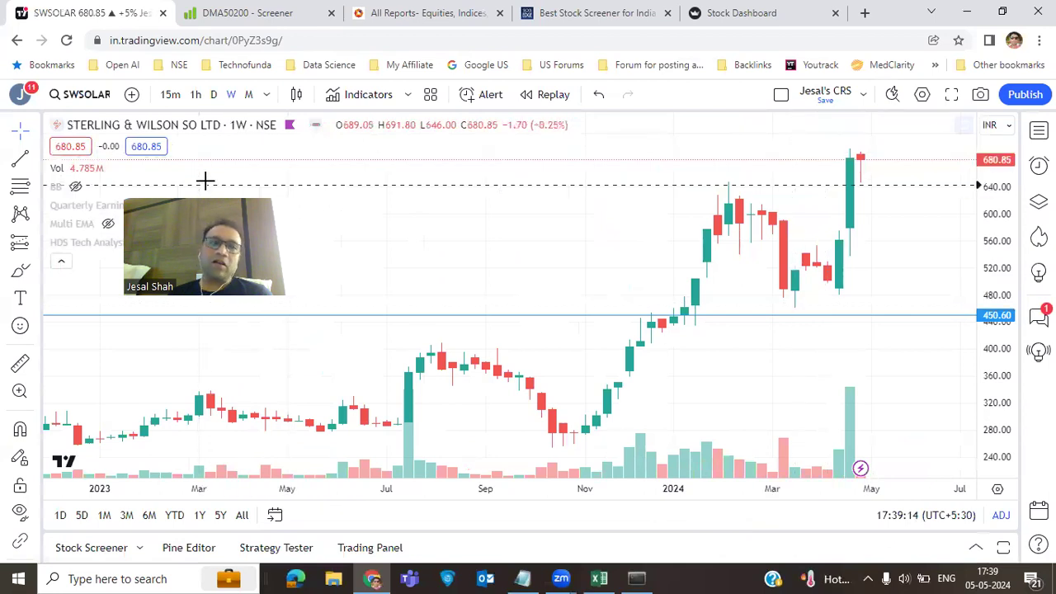
{"action": "left_click", "coordinate": [144, 242]}
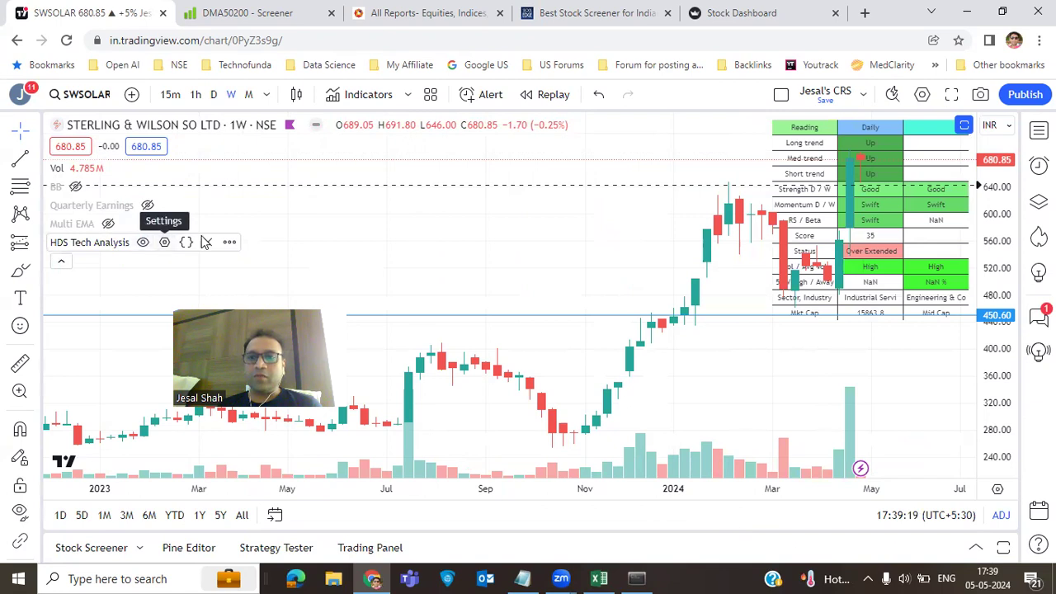
{"action": "left_click_drag", "start_coordinate": [645, 261], "coordinate": [405, 251]}
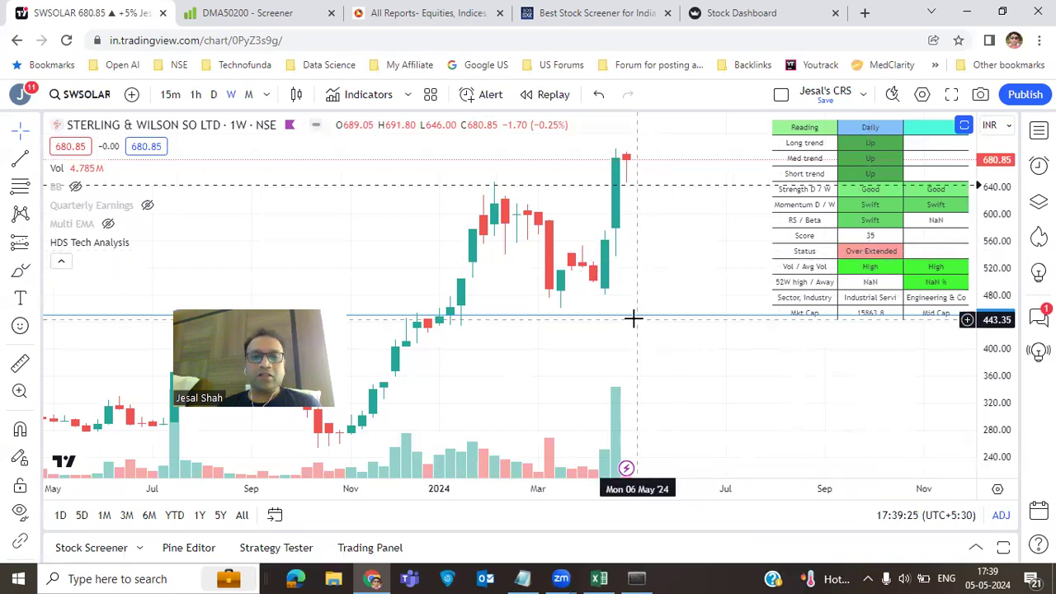
{"action": "left_click", "coordinate": [214, 94]}
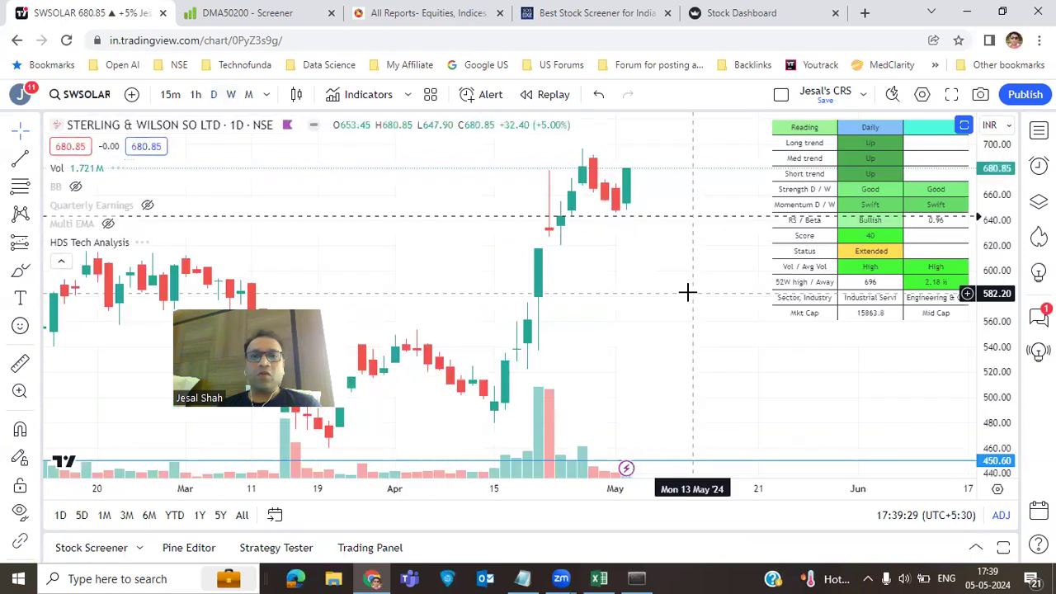
{"action": "scroll", "coordinate": [668, 296], "scroll_direction": "up", "scroll_amount": 1}
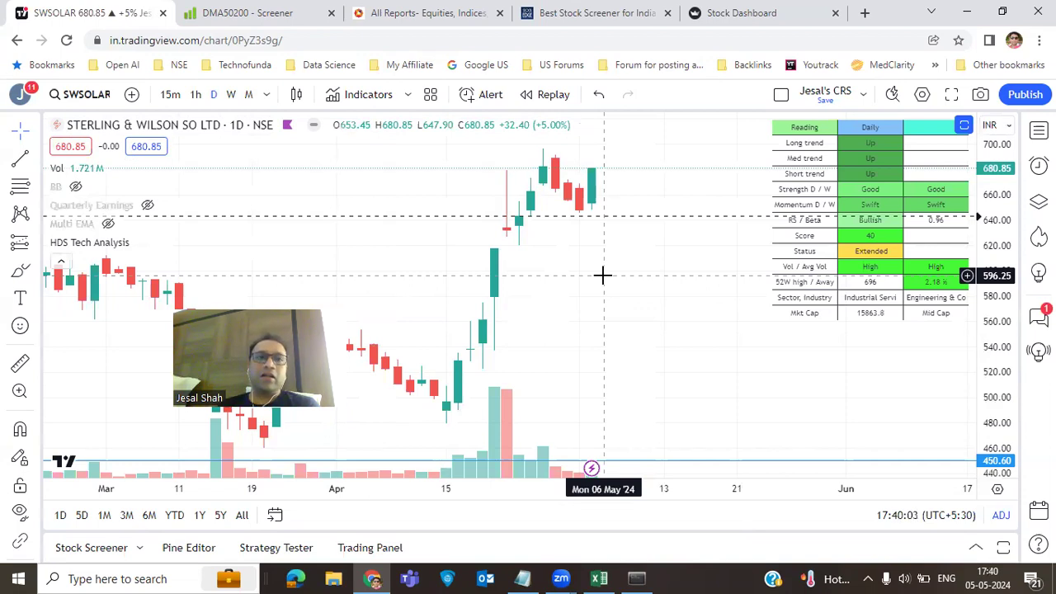
{"action": "left_click", "coordinate": [216, 12]}
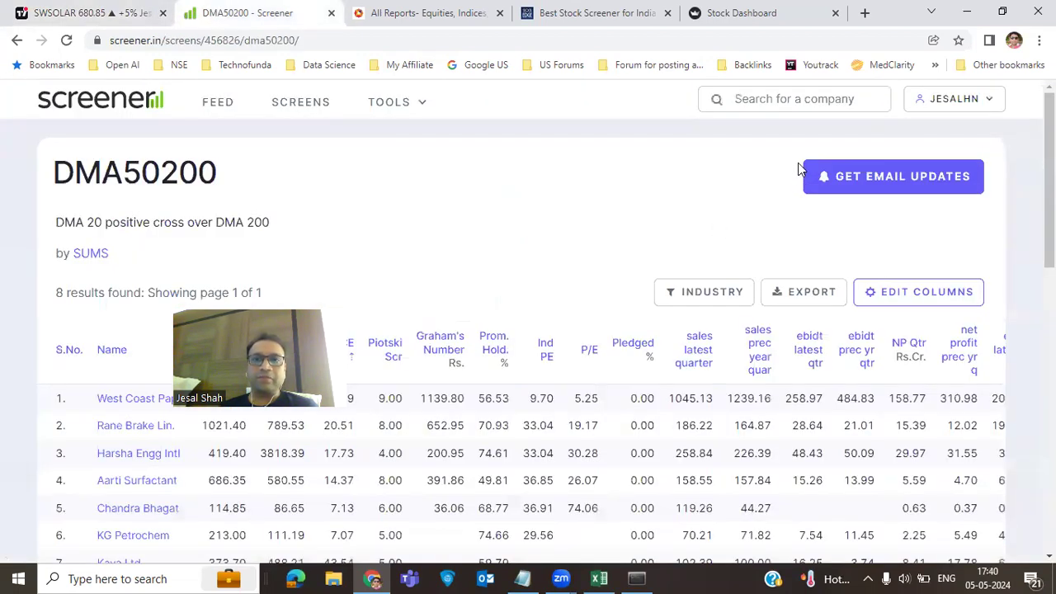
Look up Sterling & Wilson Renewable Energy on Screener and copy its full name
{"action": "left_click", "coordinate": [747, 99]}
{"action": "type", "text": "sw sol"}
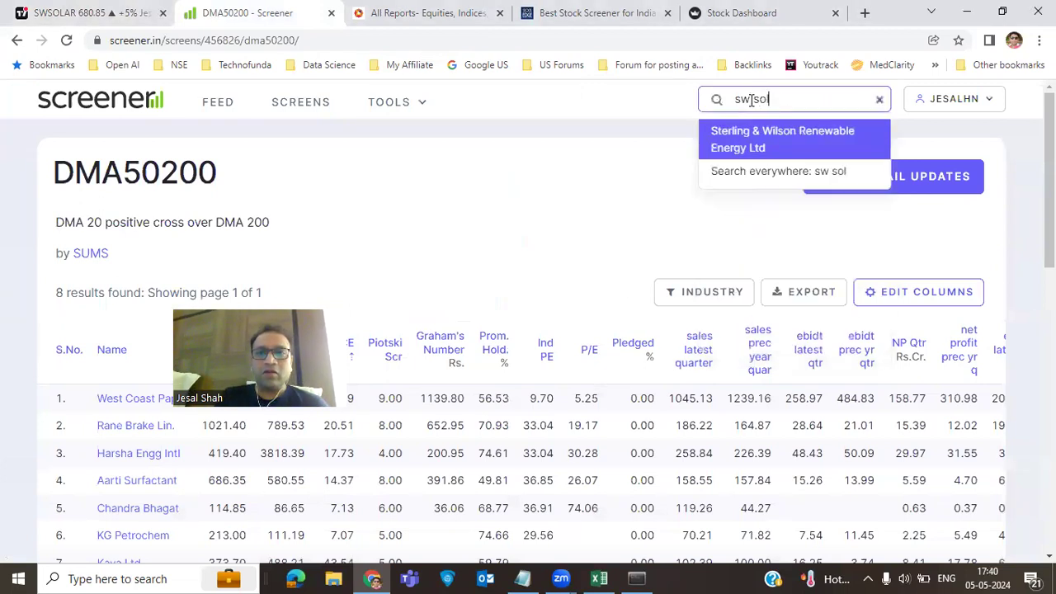
{"action": "key", "text": "Return"}
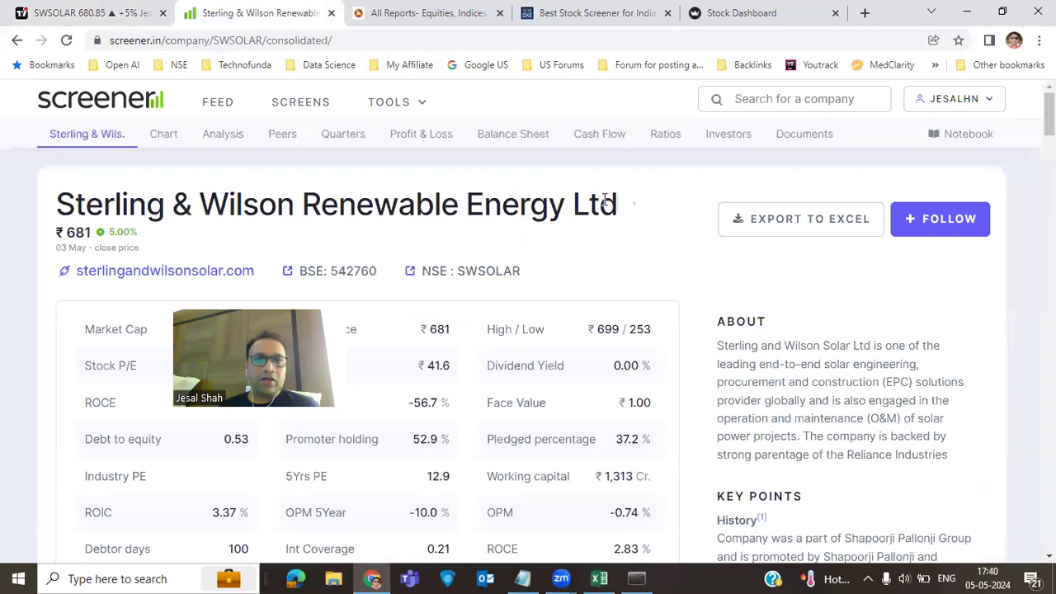
{"action": "left_click_drag", "start_coordinate": [605, 201], "coordinate": [51, 203]}
{"action": "key", "text": "ctrl+c"}
Search the latest quarterly results feed for Sterling & Wilson Renewable Energy
{"action": "left_click", "coordinate": [223, 100]}
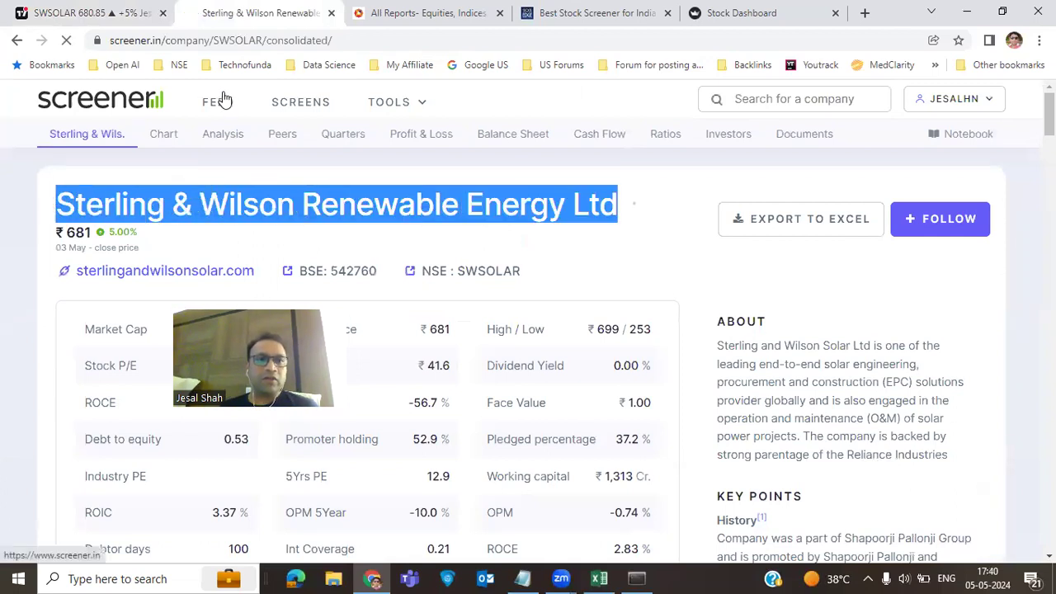
{"action": "left_click", "coordinate": [766, 210]}
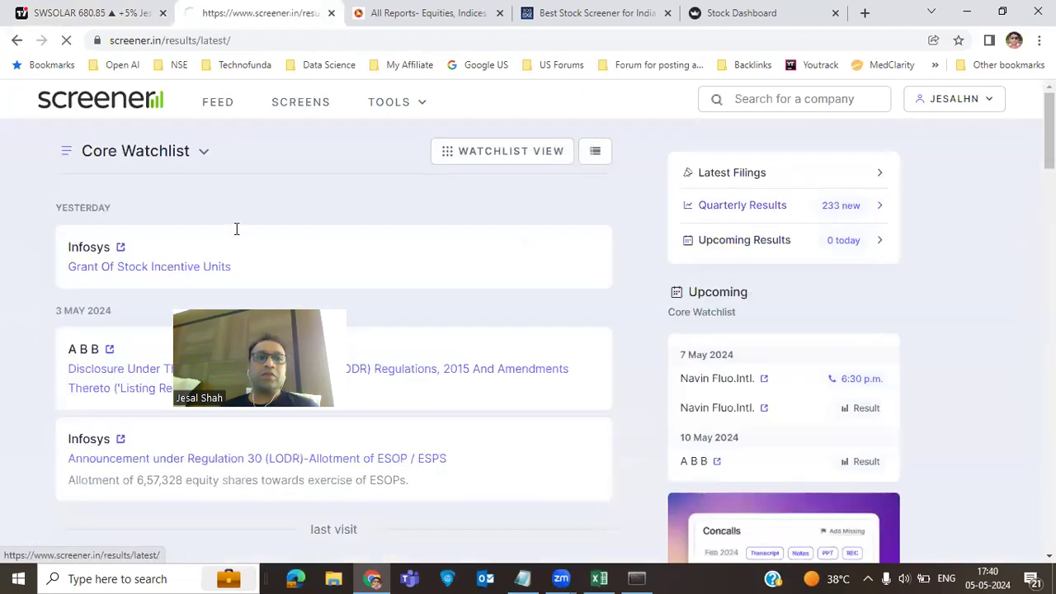
{"action": "left_click", "coordinate": [215, 224]}
{"action": "key", "text": "ctrl+v"}
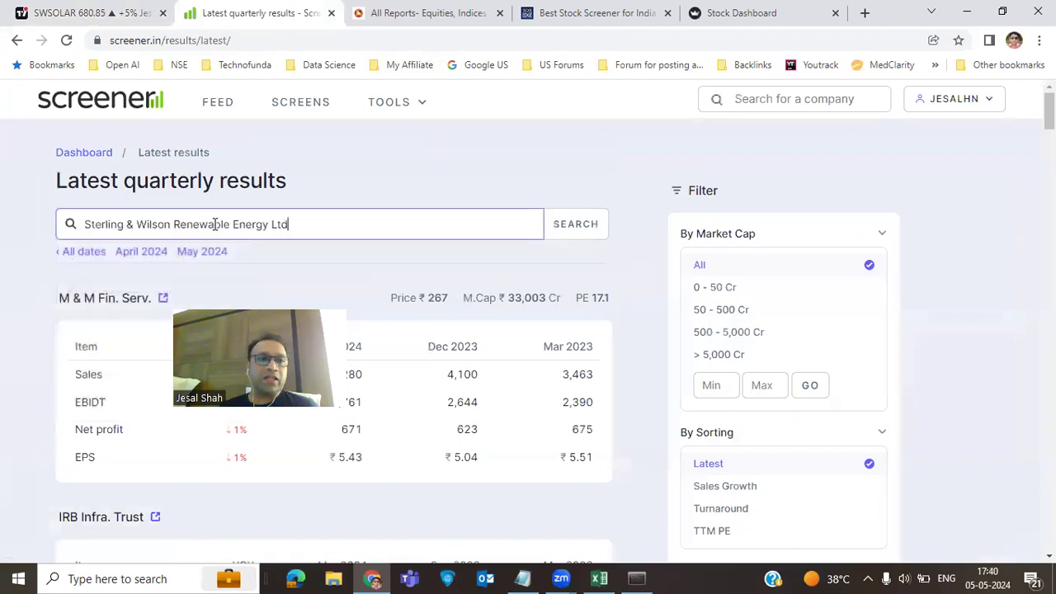
{"action": "left_click", "coordinate": [575, 224]}
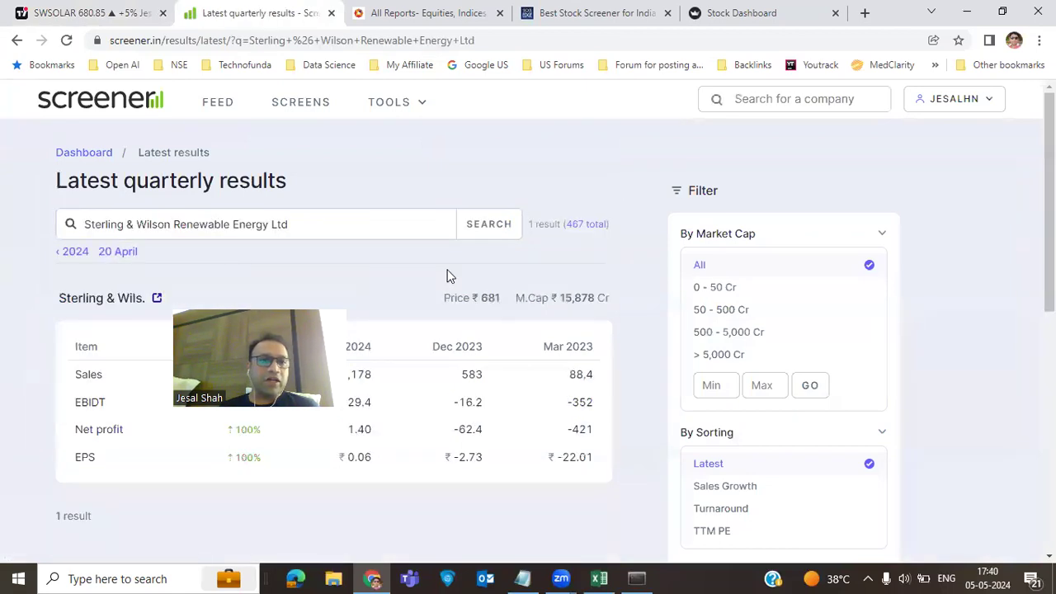
Highlight Mar 2024 sales 1,178 (+1232%), net profit 1.40 vs -421, and 108% EBIDT growth
{"action": "left_click_drag", "start_coordinate": [599, 378], "coordinate": [566, 375]}
{"action": "left_click", "coordinate": [261, 376]}
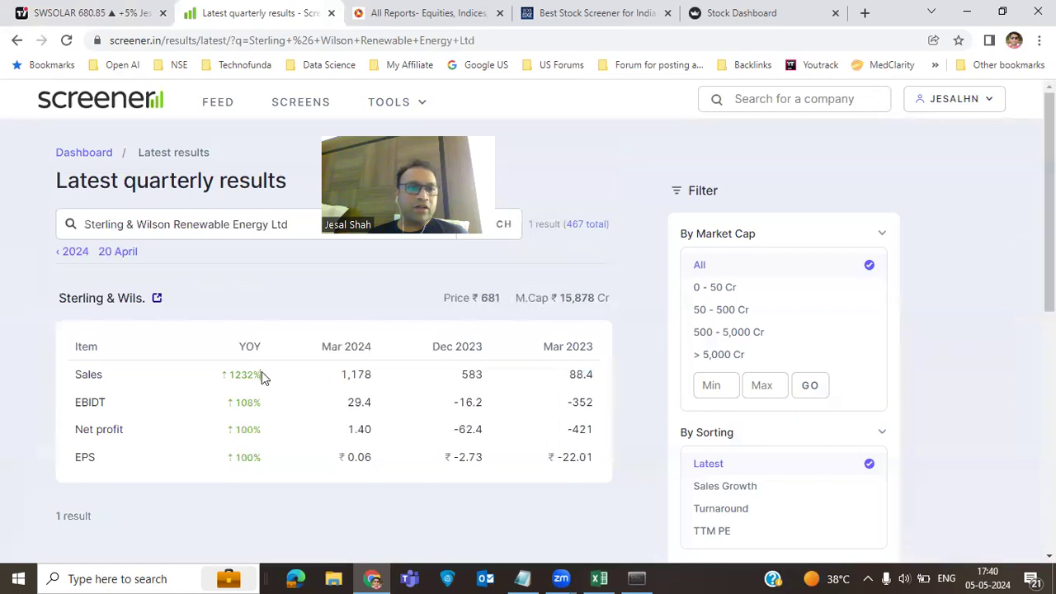
{"action": "double_click", "coordinate": [363, 373]}
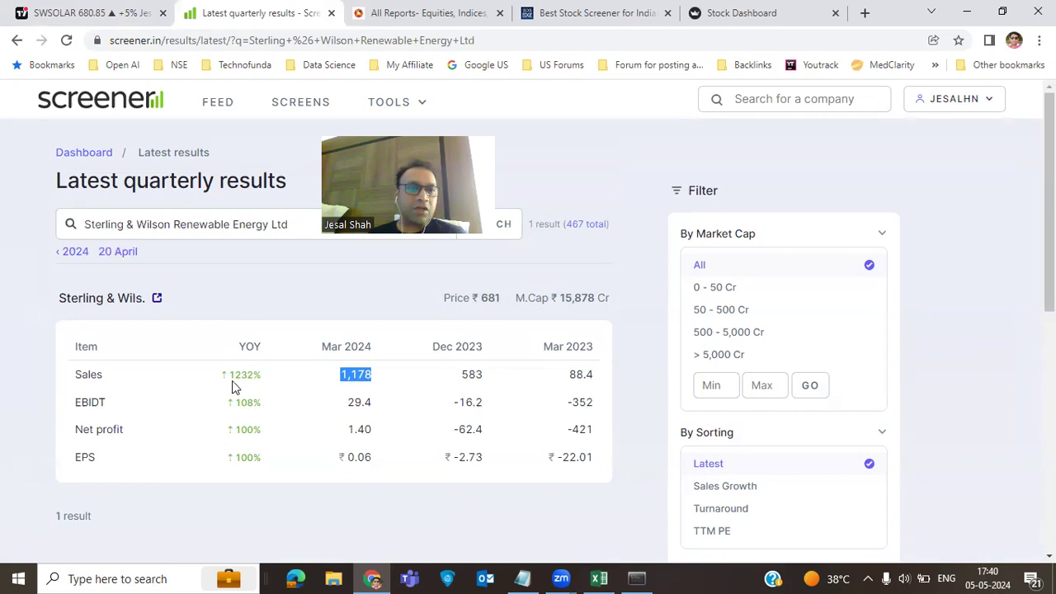
{"action": "left_click_drag", "start_coordinate": [261, 374], "coordinate": [229, 371]}
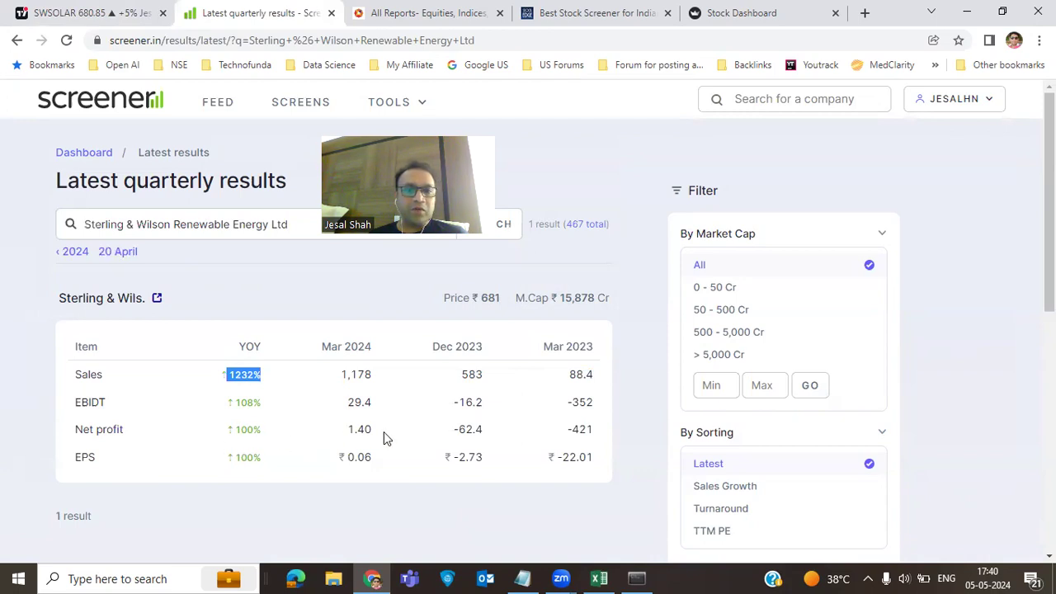
{"action": "left_click_drag", "start_coordinate": [591, 426], "coordinate": [549, 432]}
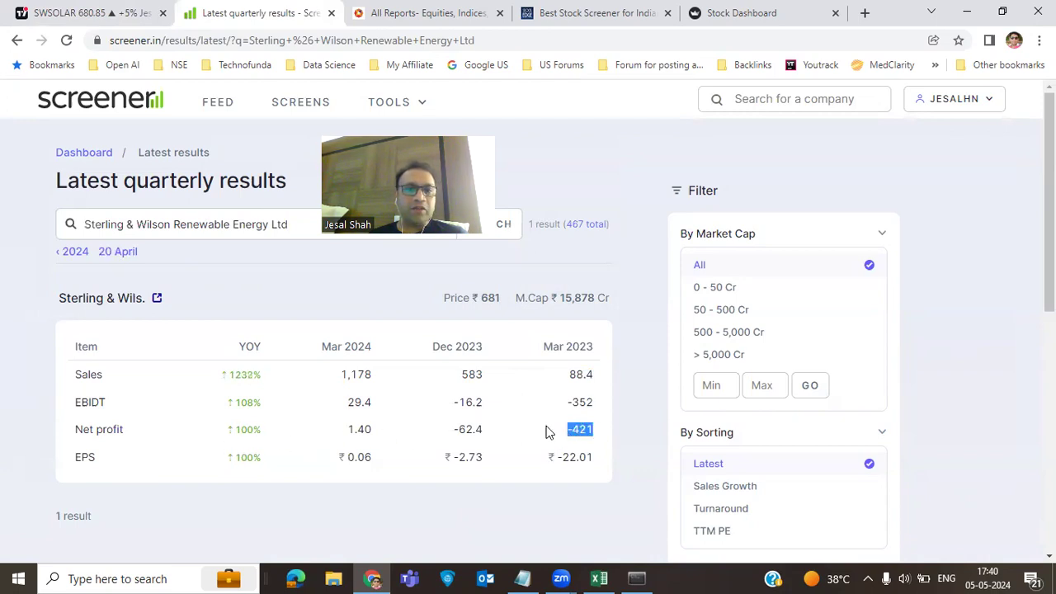
{"action": "left_click_drag", "start_coordinate": [376, 429], "coordinate": [262, 435]}
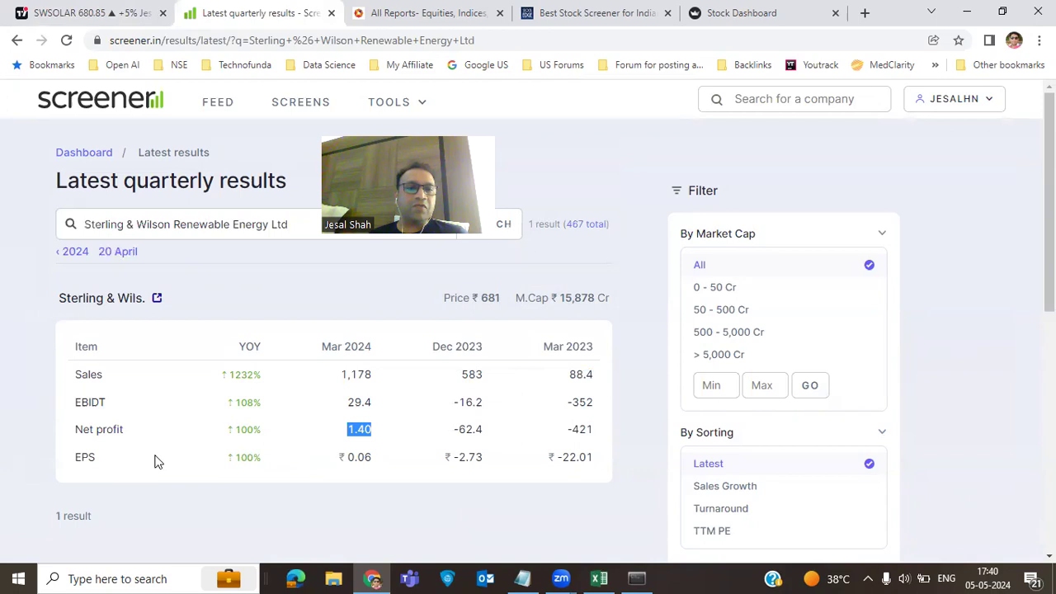
{"action": "double_click", "coordinate": [245, 401]}
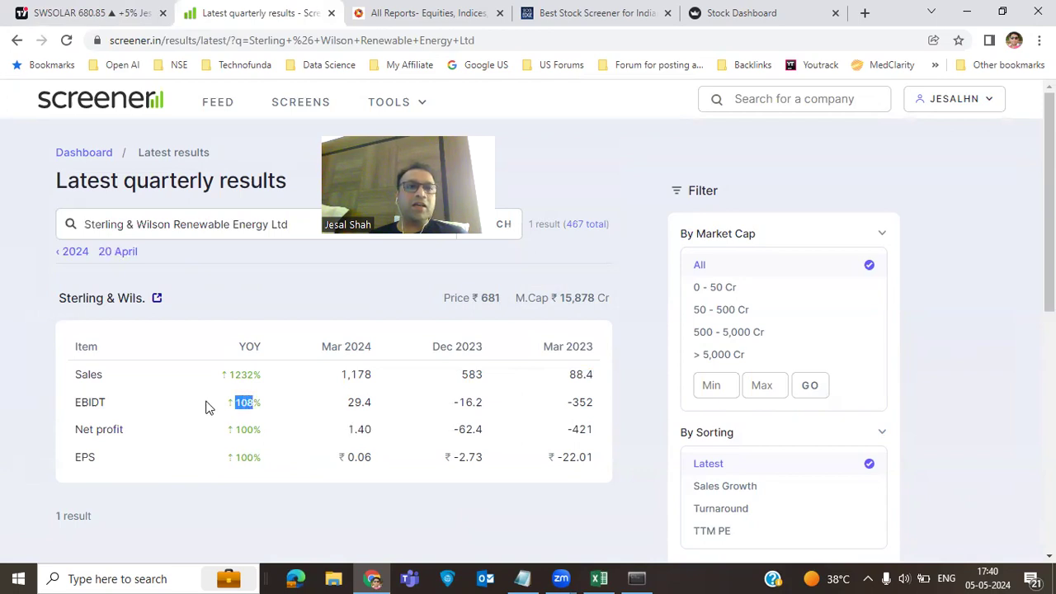
{"action": "left_click", "coordinate": [122, 13]}
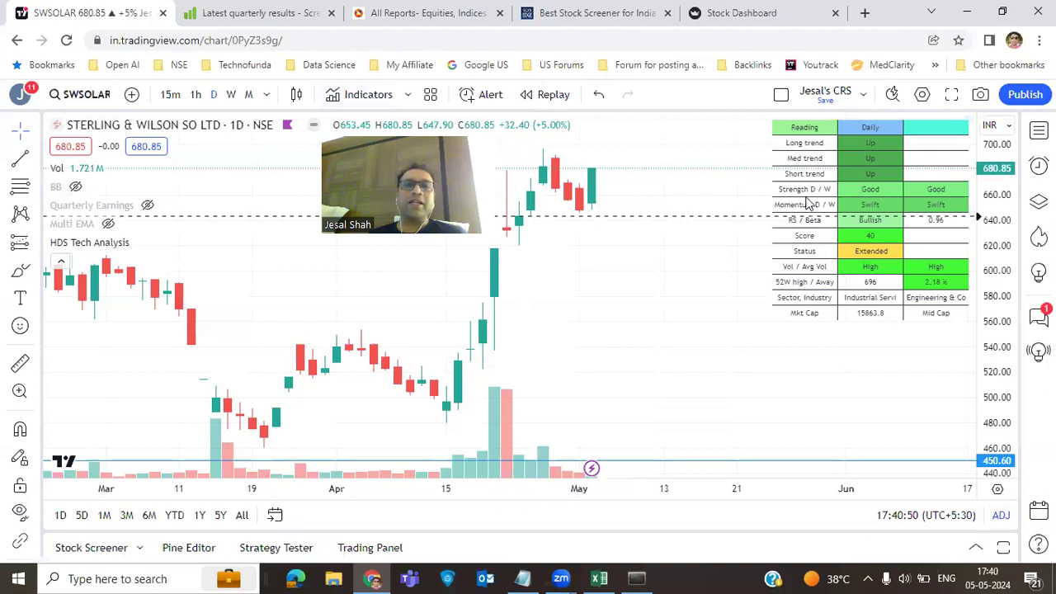
Zoom the SWSOLAR daily chart out and back in, then open the watchlist side panel
{"action": "scroll", "coordinate": [337, 297], "scroll_direction": "down", "scroll_amount": 5}
{"action": "scroll", "coordinate": [337, 309], "scroll_direction": "up", "scroll_amount": 5}
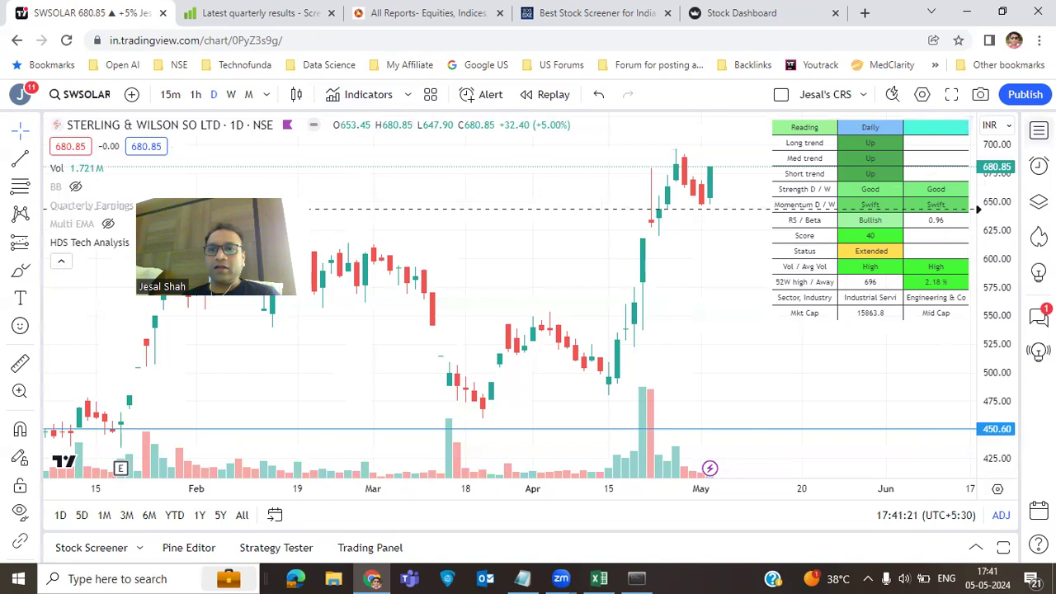
{"action": "left_click", "coordinate": [1039, 130]}
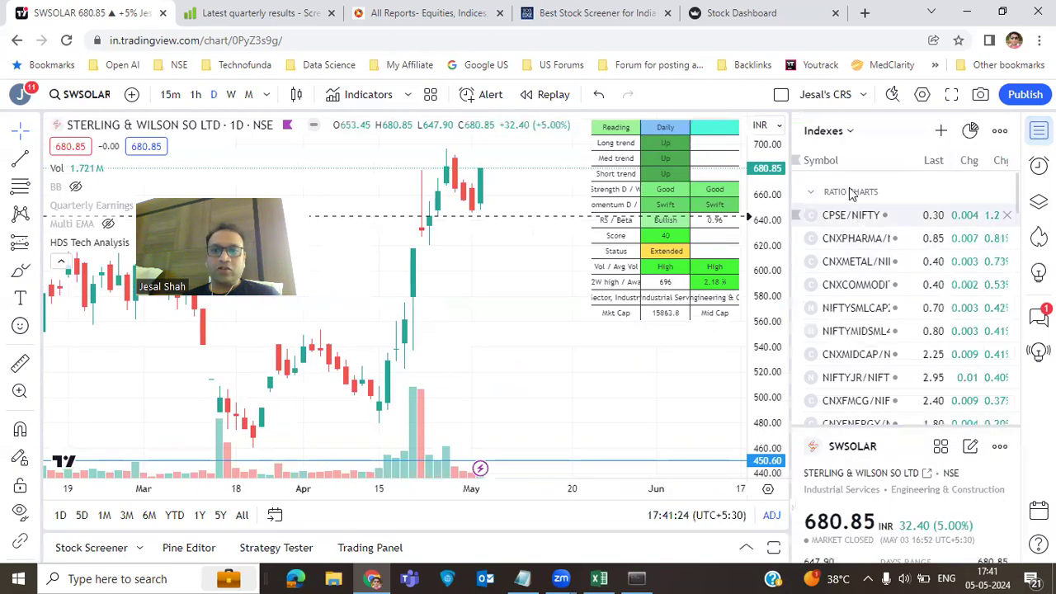
Load the Key watchlist by searching 'key' among all watchlists
{"action": "left_click", "coordinate": [852, 131]}
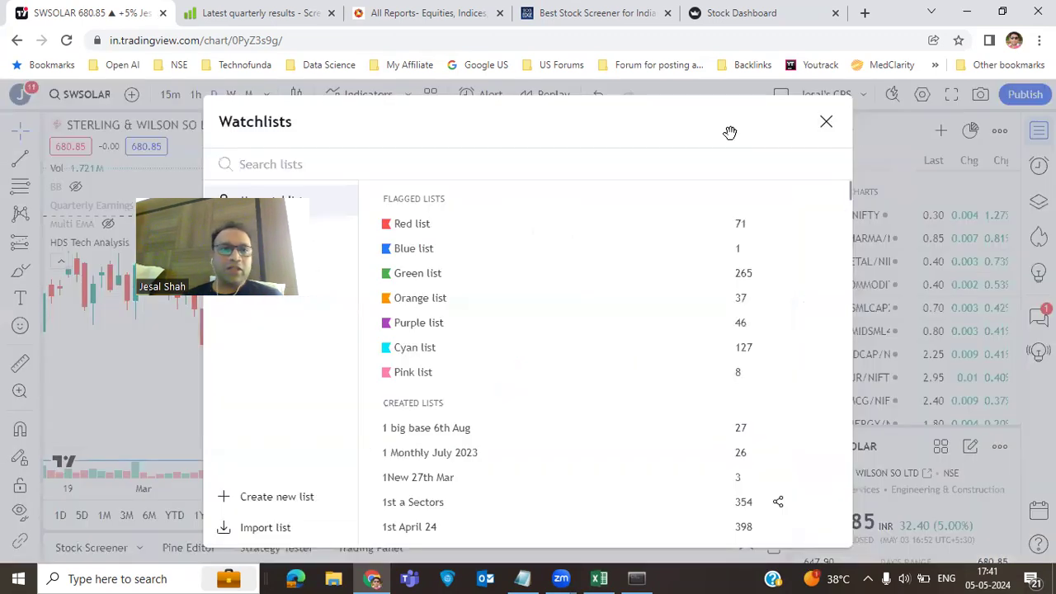
{"action": "type", "text": "key"}
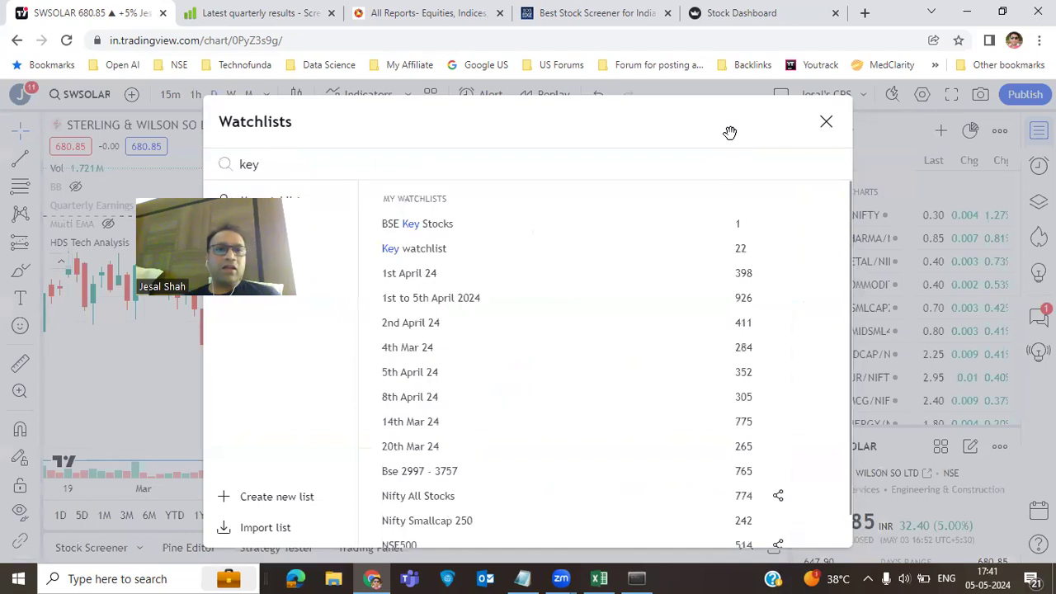
{"action": "left_click", "coordinate": [476, 249]}
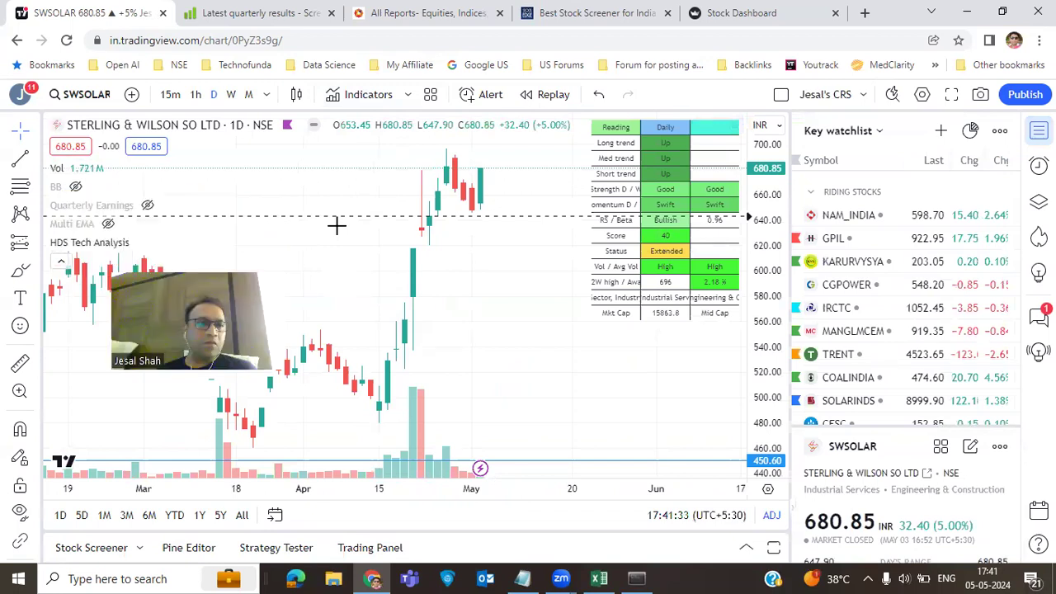
Hide HDS Tech Analysis, switch to weekly candles, and open the NAM_INDIA chart
{"action": "left_click", "coordinate": [142, 242]}
{"action": "left_click", "coordinate": [60, 260]}
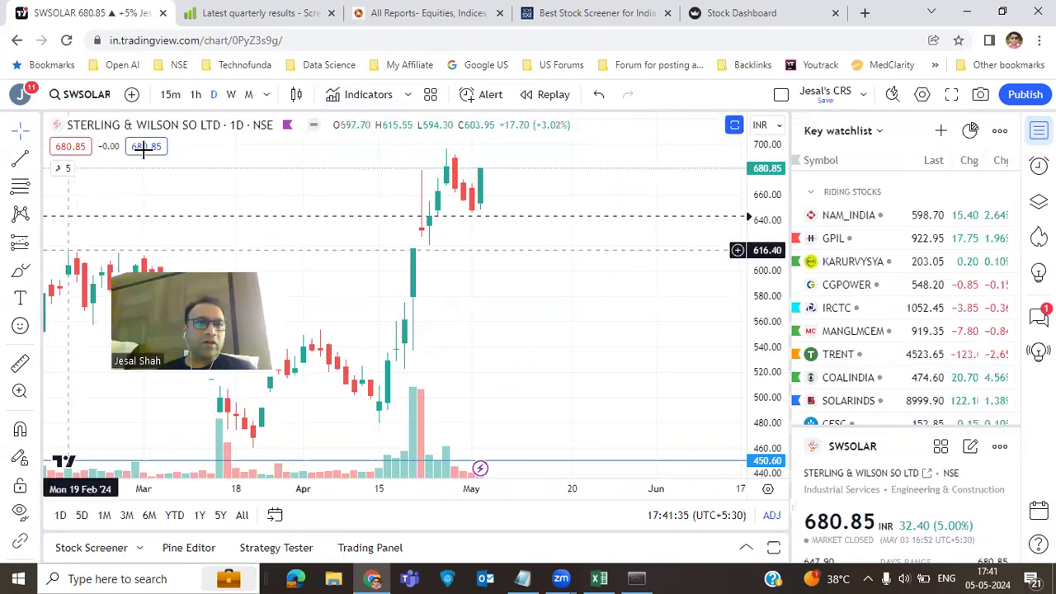
{"action": "left_click", "coordinate": [231, 96]}
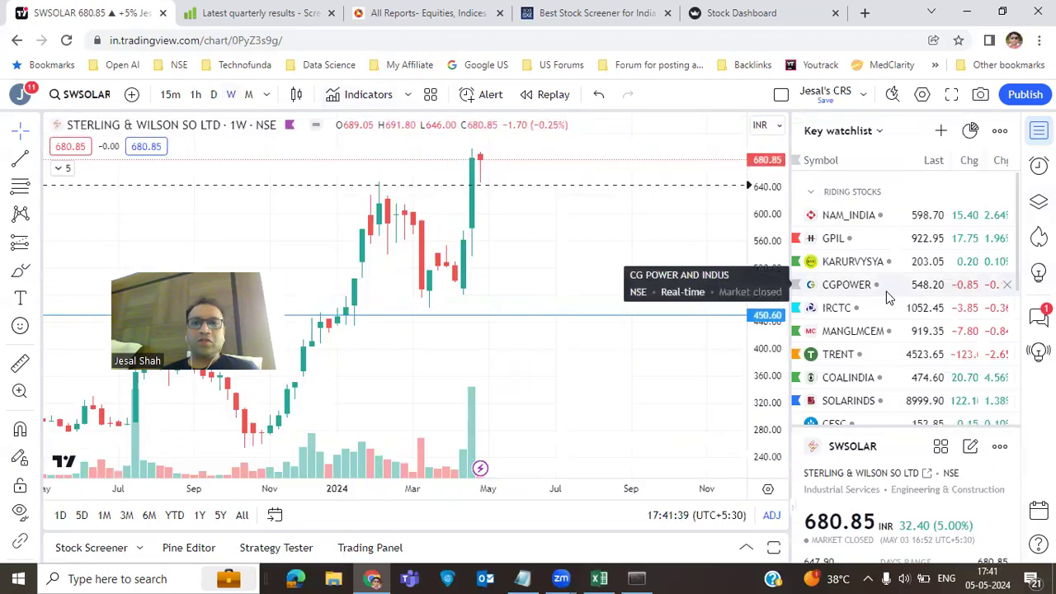
{"action": "left_click", "coordinate": [948, 217]}
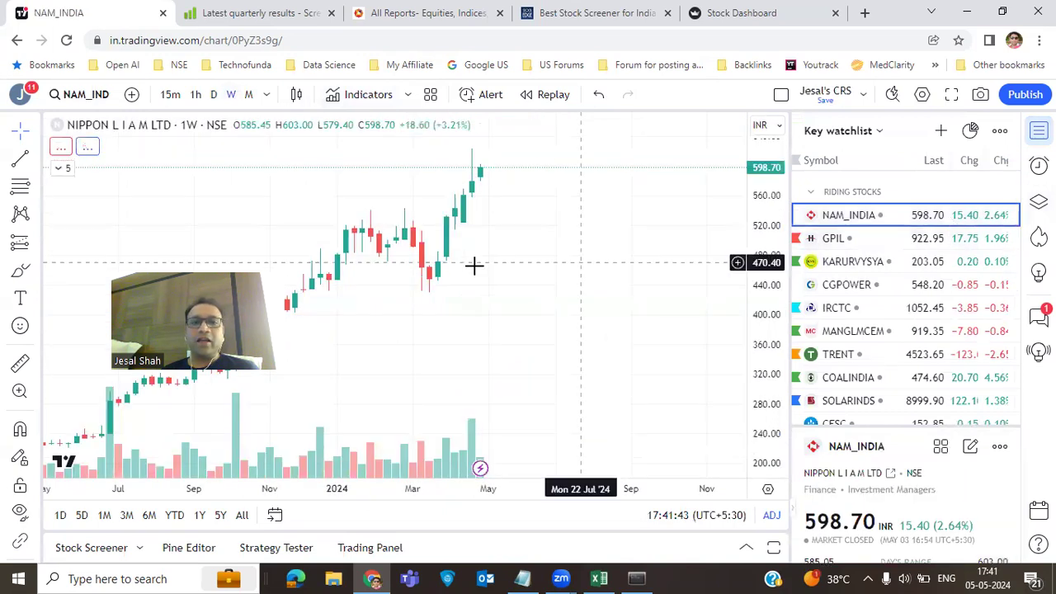
After a glance at the quarterly results, remove all drawings from the NAM_INDIA chart
{"action": "left_click", "coordinate": [242, 10]}
{"action": "left_click", "coordinate": [87, 13]}
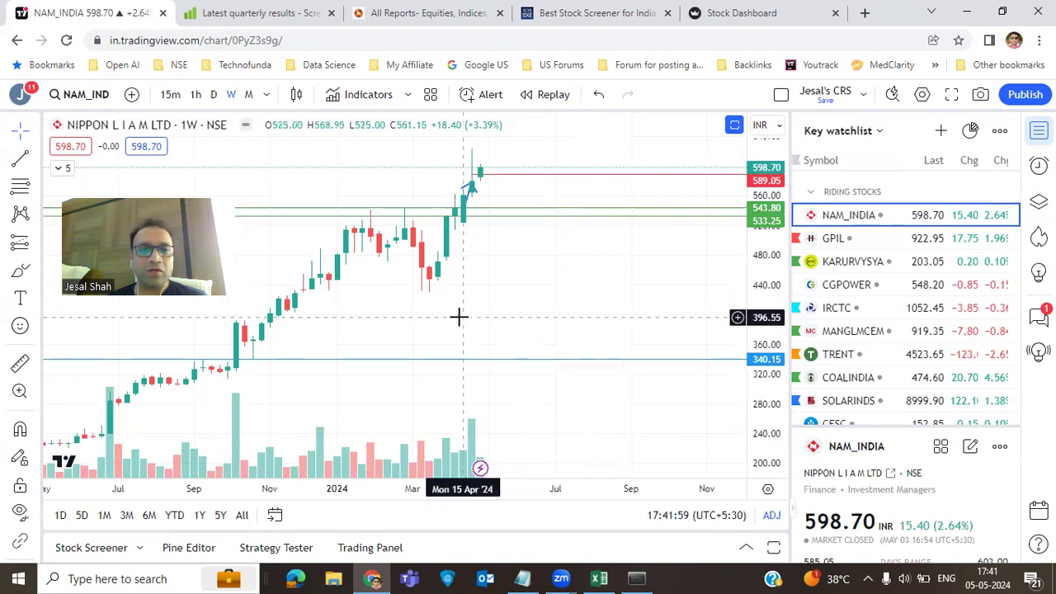
{"action": "scroll", "coordinate": [589, 286], "scroll_direction": "up", "scroll_amount": 3}
{"action": "right_click", "coordinate": [589, 286]}
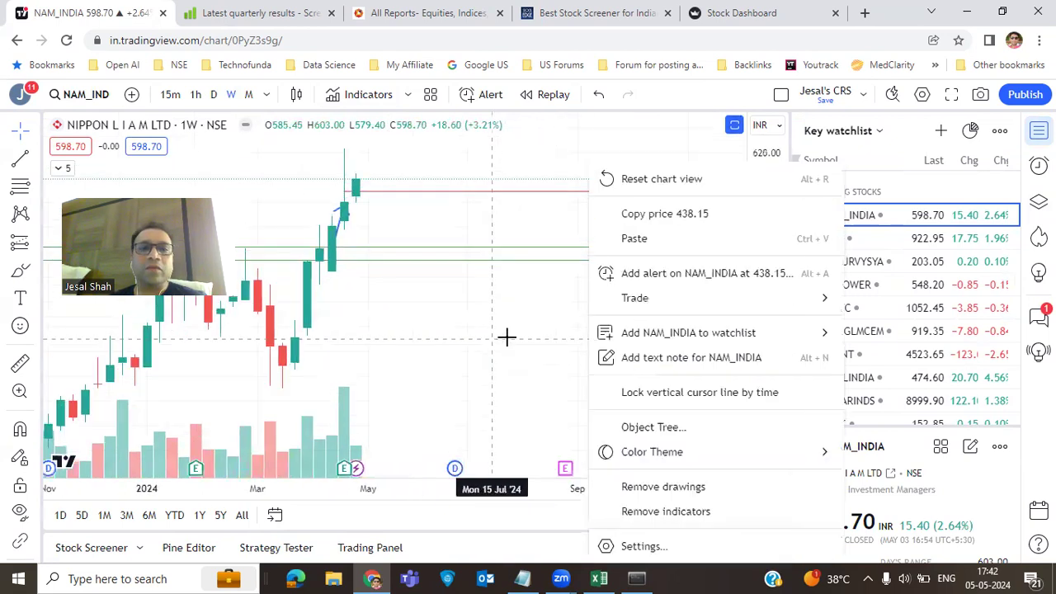
{"action": "left_click", "coordinate": [677, 487]}
Pan NAM_INDIA back to earlier history, then view GPIL and KARURVYSYA weekly charts
{"action": "left_click_drag", "start_coordinate": [506, 332], "coordinate": [715, 353]}
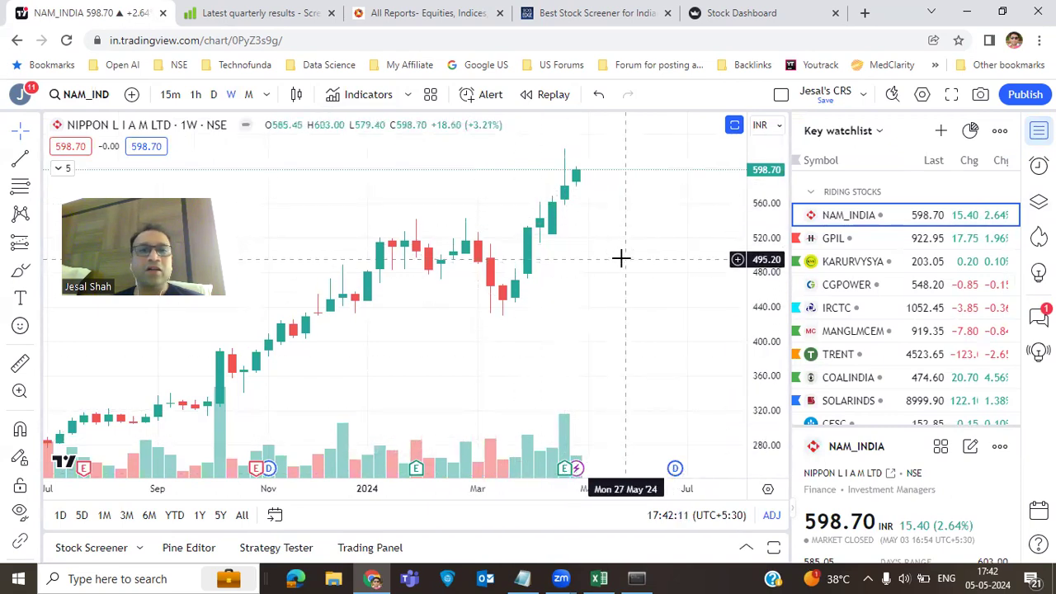
{"action": "left_click_drag", "start_coordinate": [585, 304], "coordinate": [653, 313]}
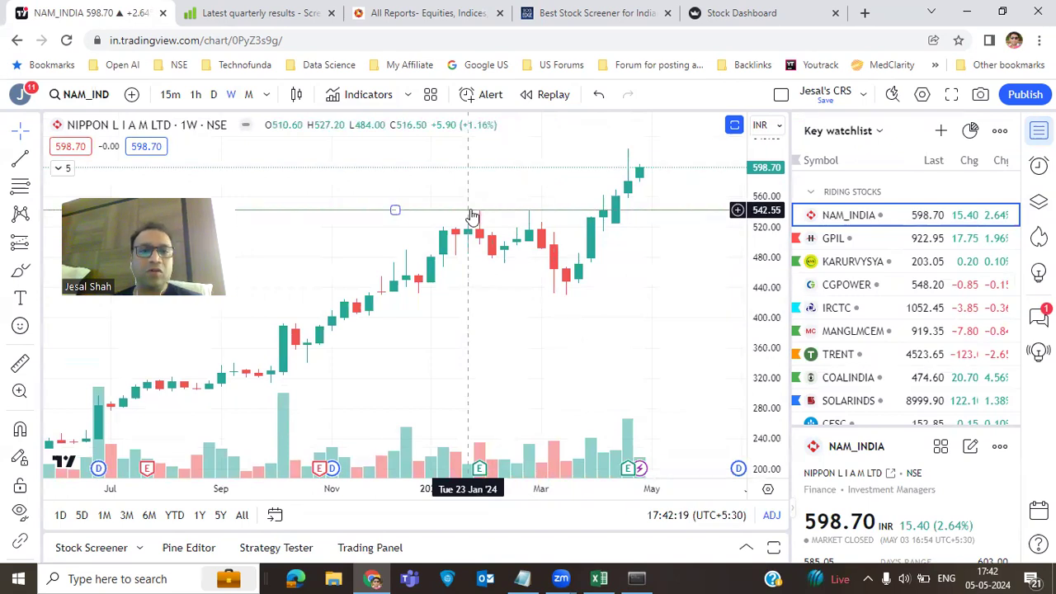
{"action": "left_click", "coordinate": [911, 238]}
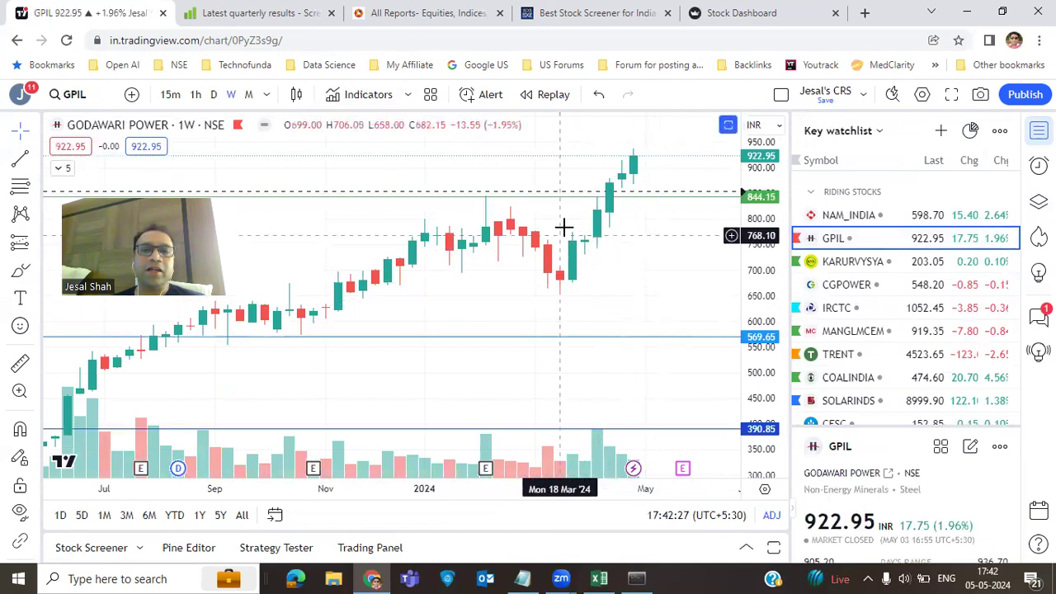
{"action": "left_click", "coordinate": [843, 264]}
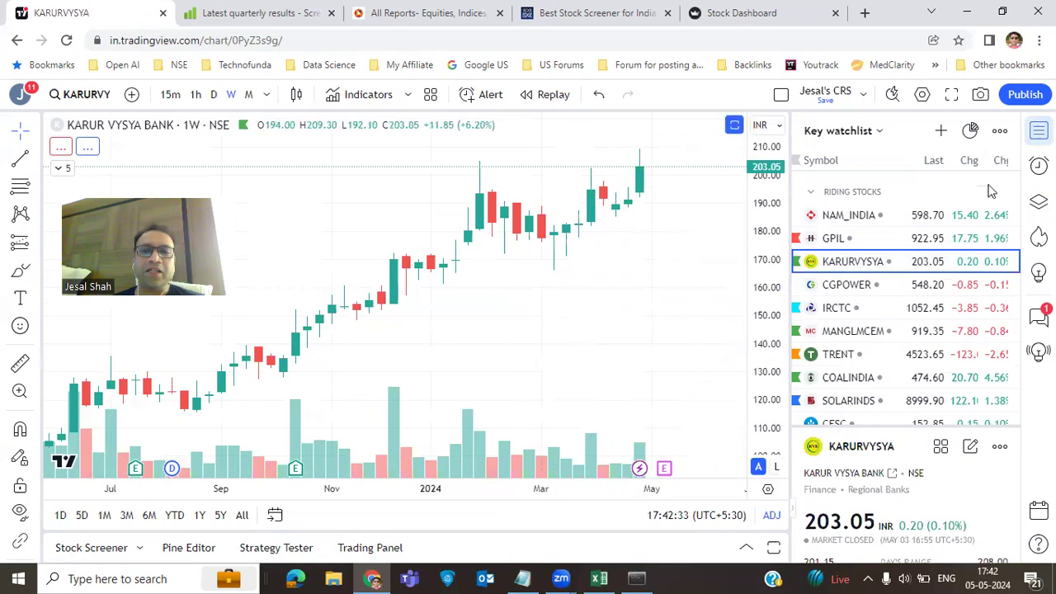
Hide the watchlist to pan and zoom out KARURVYSYA, then reopen it and open CGPOWER
{"action": "left_click", "coordinate": [1038, 131]}
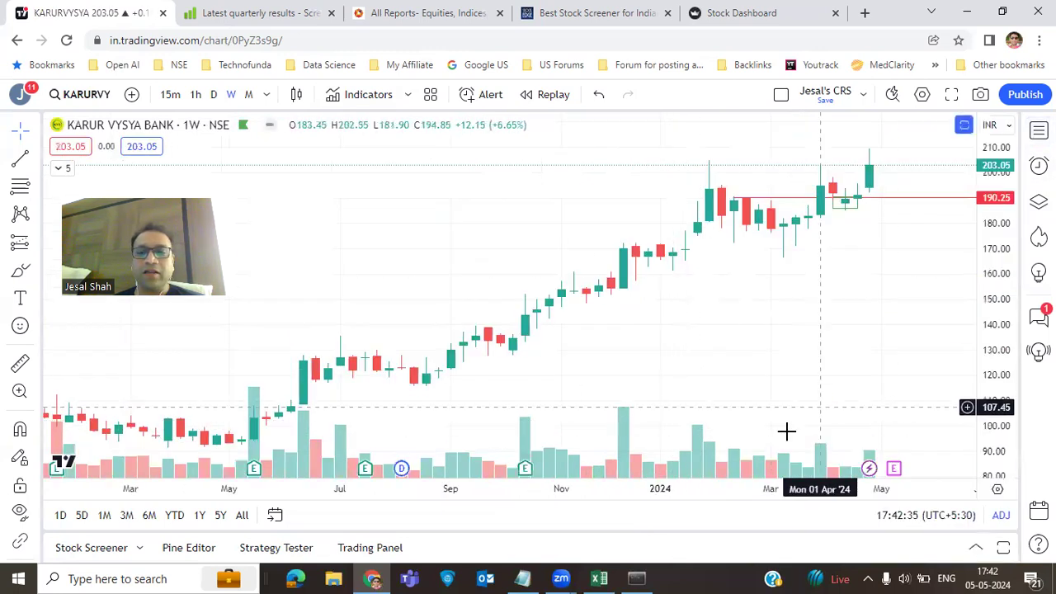
{"action": "scroll", "coordinate": [726, 347], "scroll_direction": "right", "scroll_amount": 3}
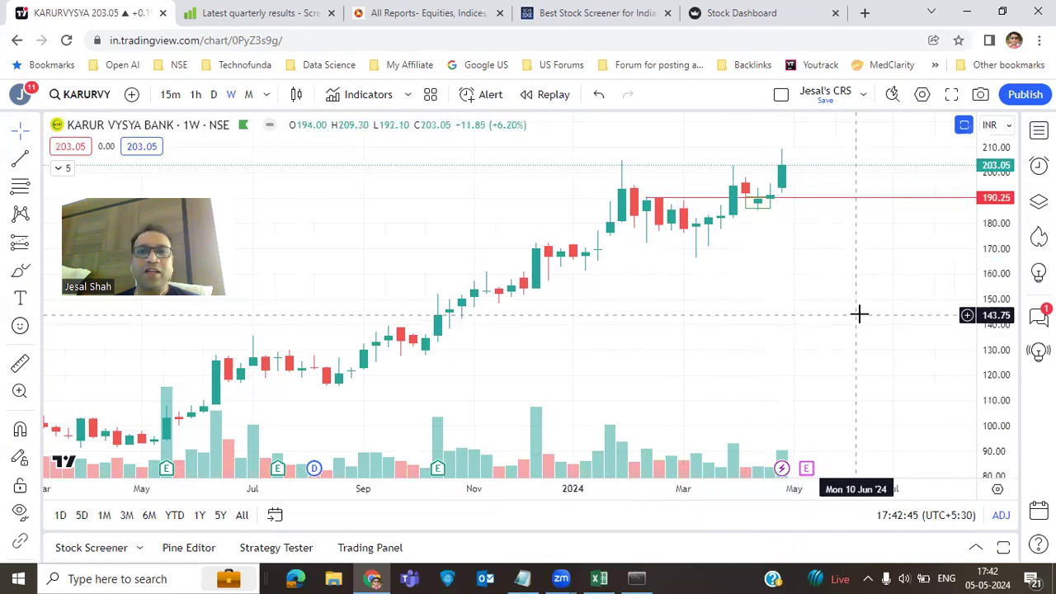
{"action": "scroll", "coordinate": [858, 314], "scroll_direction": "down", "scroll_amount": 4}
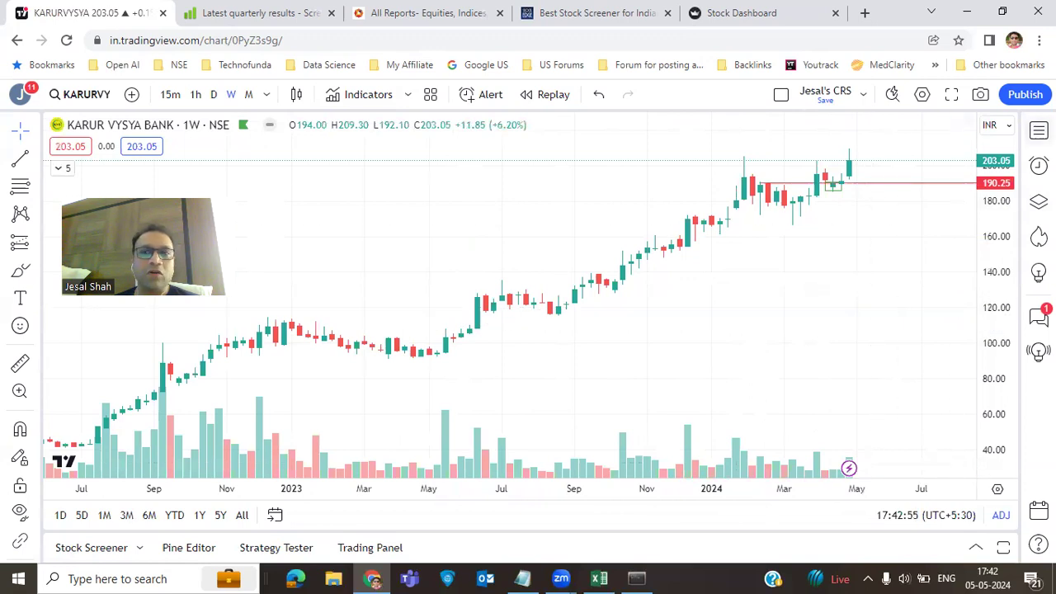
{"action": "left_click", "coordinate": [1038, 131]}
{"action": "left_click", "coordinate": [947, 289]}
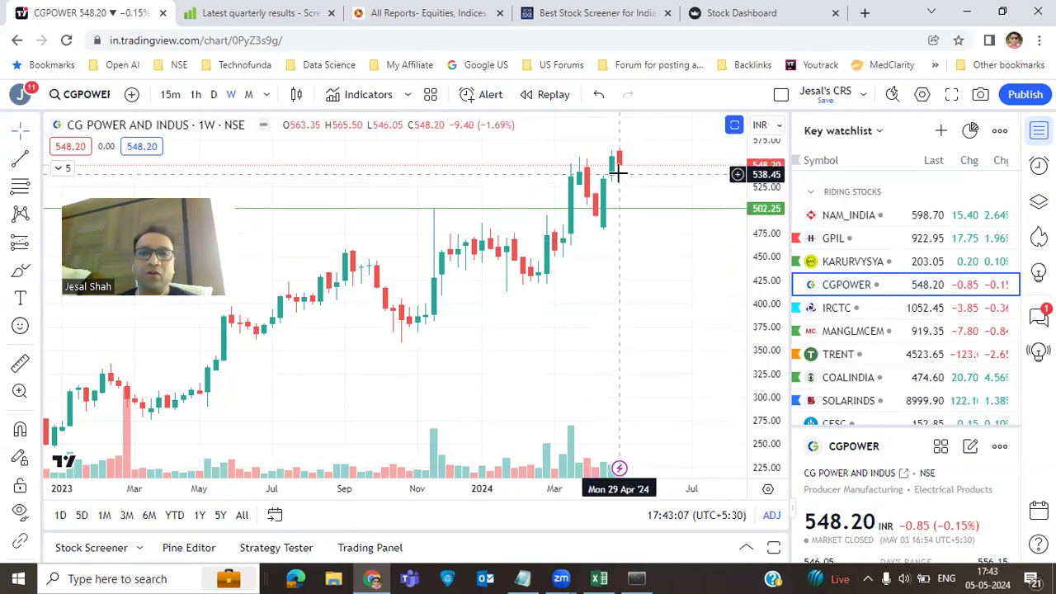
View IRCTC, then on MANGLMCEM widen the rectangle to cover the newest candle
{"action": "left_click", "coordinate": [843, 312]}
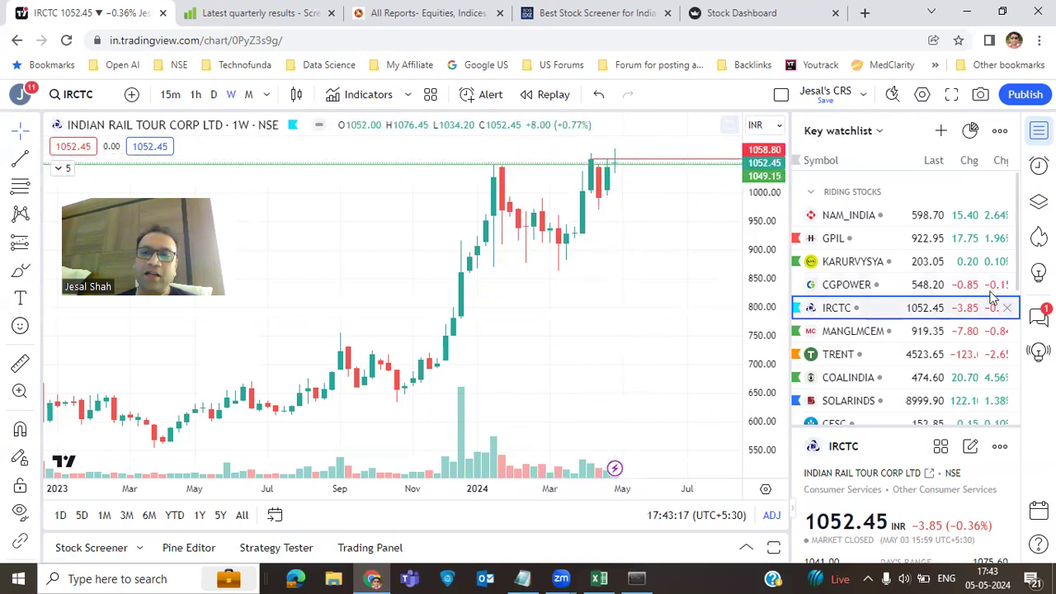
{"action": "left_click", "coordinate": [879, 335]}
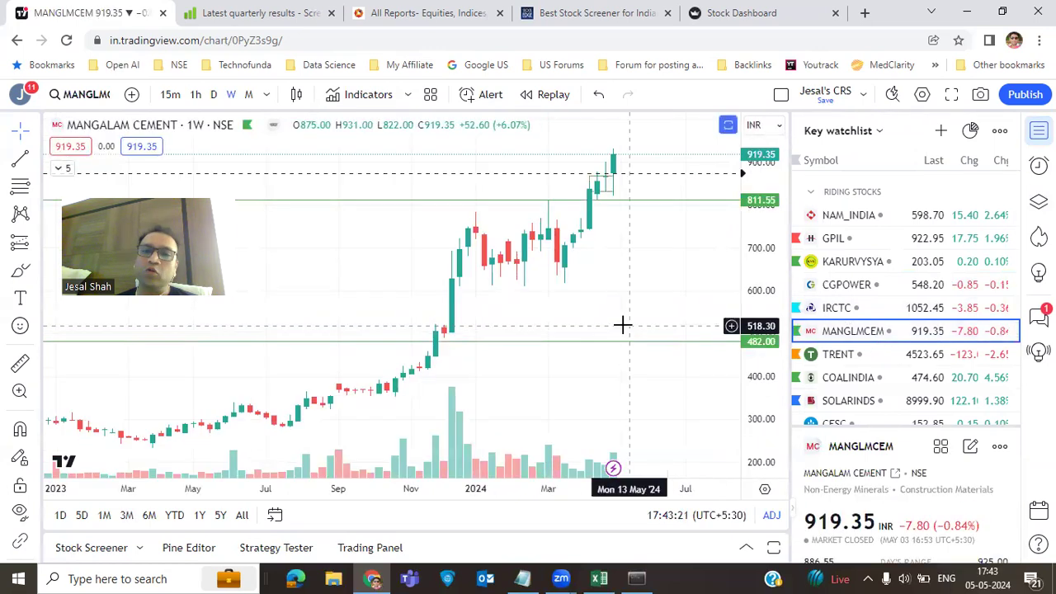
{"action": "scroll", "coordinate": [622, 322], "scroll_direction": "up", "scroll_amount": 5}
{"action": "left_click", "coordinate": [441, 205]}
{"action": "mouse_move", "coordinate": [441, 206]}
{"action": "left_mouse_down"}
{"action": "mouse_move", "coordinate": [462, 206]}
{"action": "mouse_move", "coordinate": [421, 164]}
{"action": "left_mouse_up"}
Deselect the rectangle, view the TRENT chart, then go to Screener.in's latest quarterly results
{"action": "scroll", "coordinate": [477, 336], "scroll_direction": "down", "scroll_amount": 3}
{"action": "scroll", "coordinate": [477, 336], "scroll_direction": "down", "scroll_amount": 2}
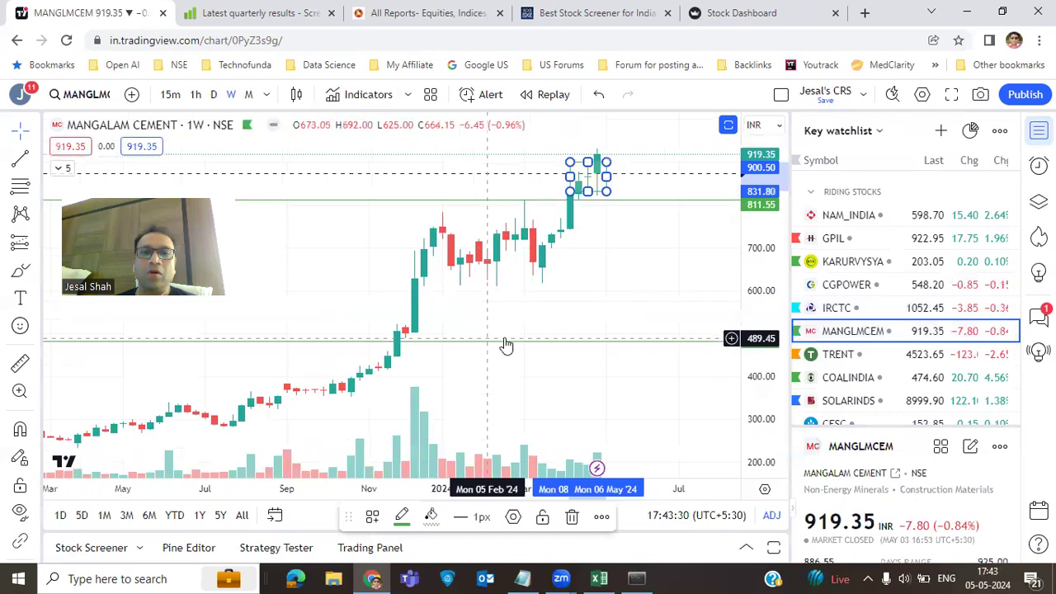
{"action": "left_click", "coordinate": [630, 269]}
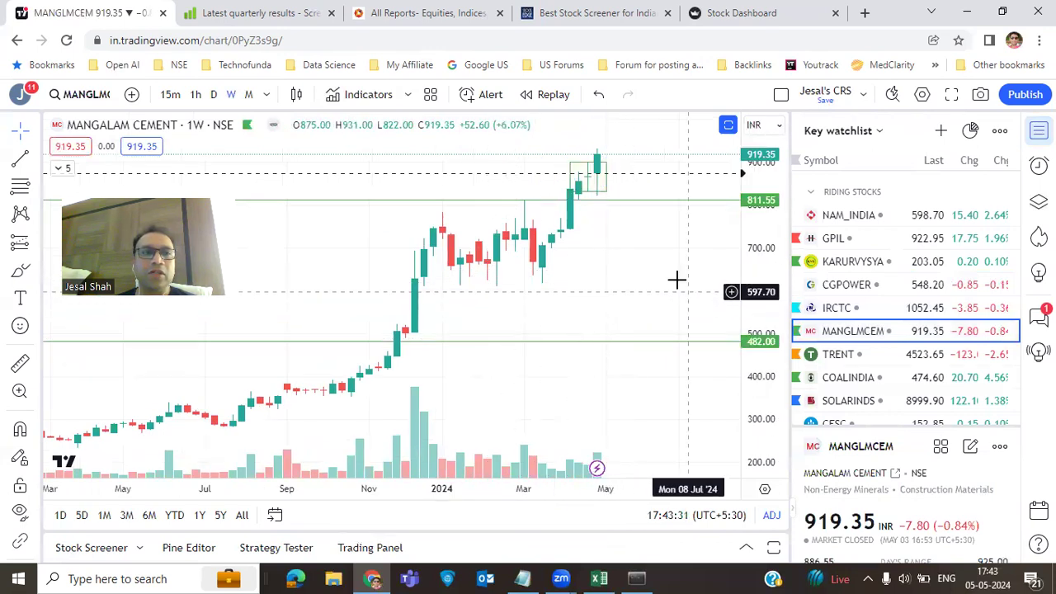
{"action": "left_click", "coordinate": [914, 356]}
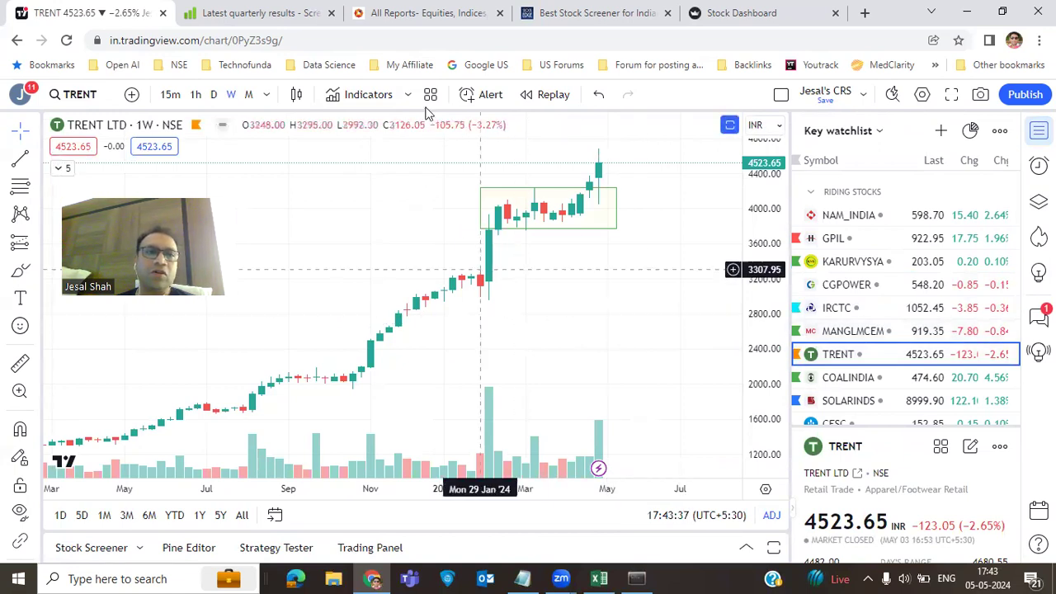
{"action": "left_click", "coordinate": [223, 14]}
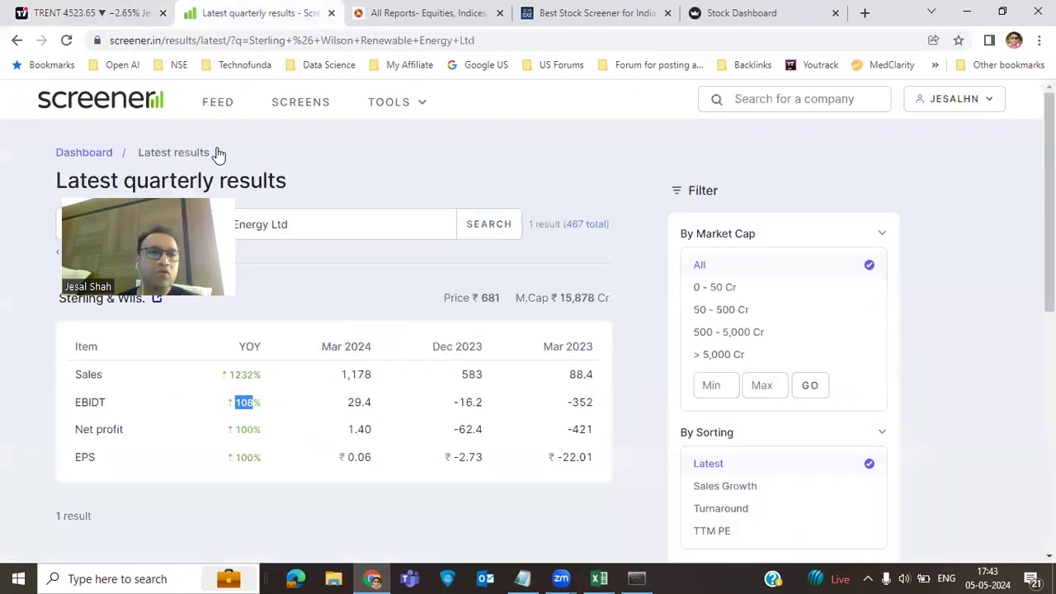
Search quarterly results for trent, note its 459% net profit growth, and return to TradingView
{"action": "left_click_drag", "start_coordinate": [297, 212], "coordinate": [42, 219]}
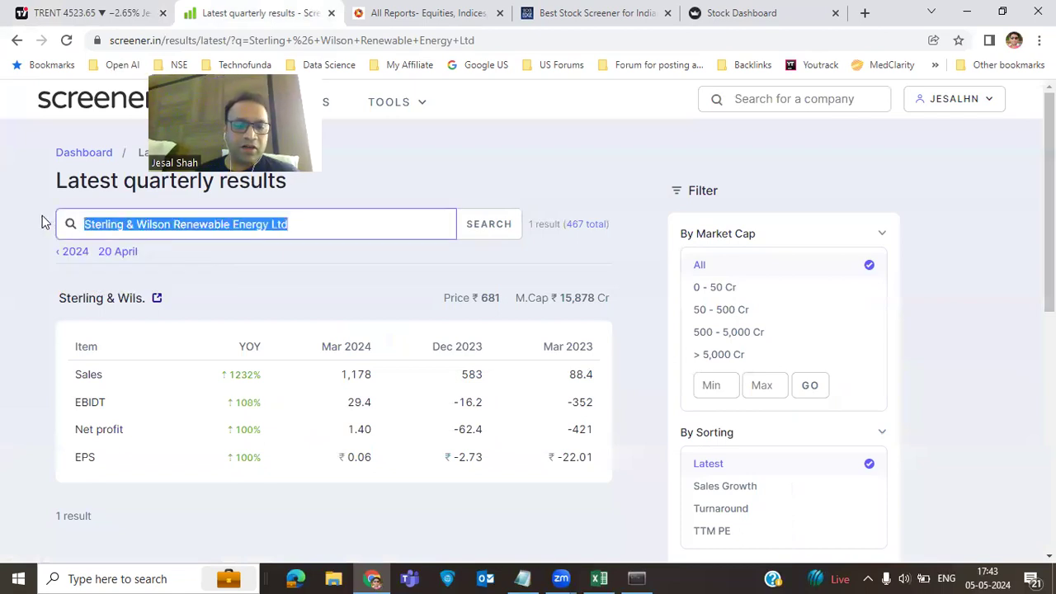
{"action": "type", "text": "trent"}
{"action": "key", "text": "Return"}
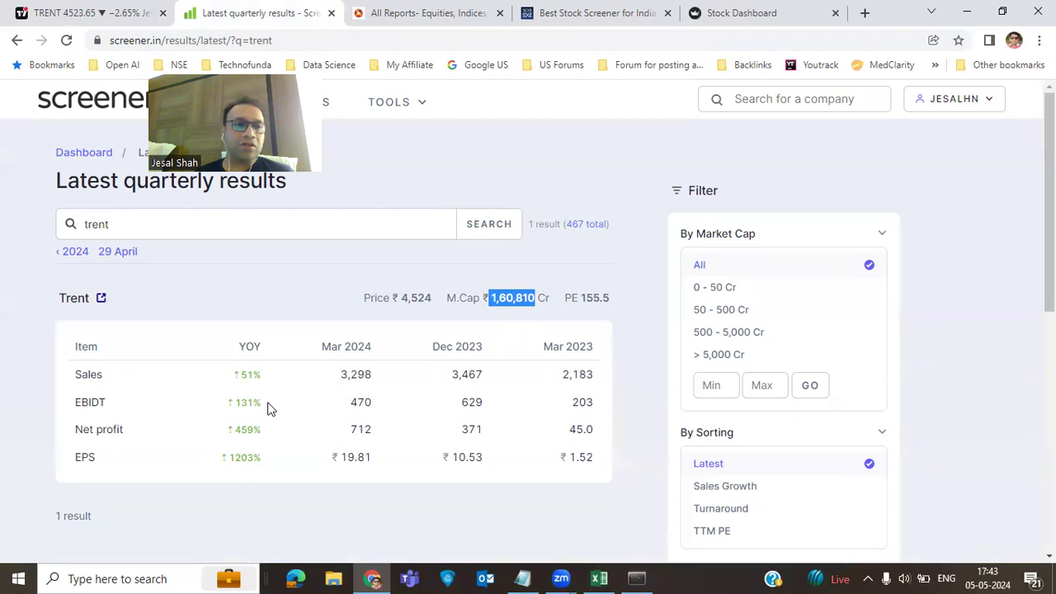
{"action": "left_click_drag", "start_coordinate": [265, 430], "coordinate": [234, 430]}
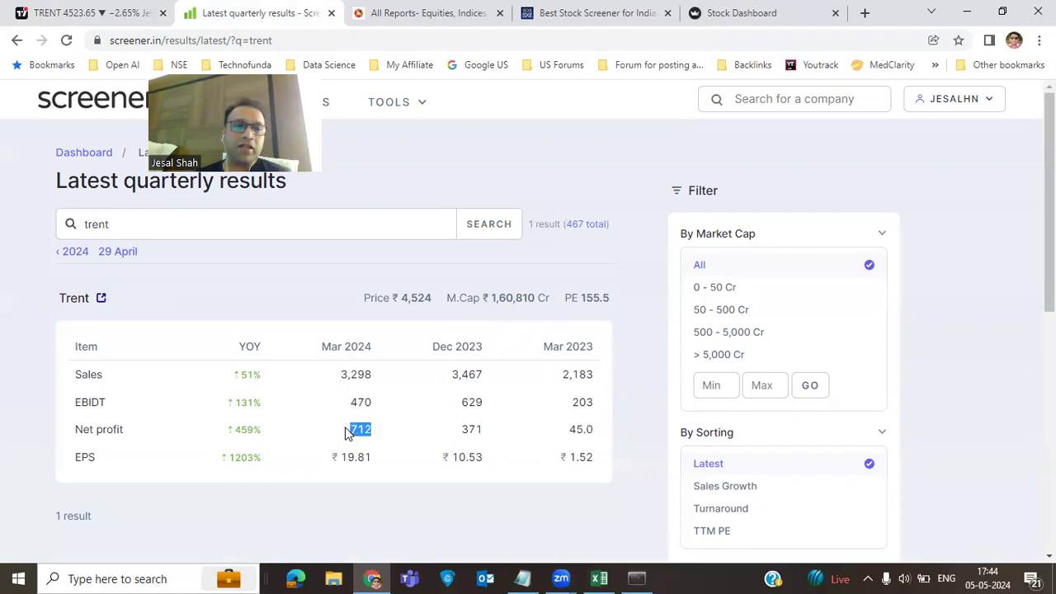
{"action": "left_click", "coordinate": [99, 13]}
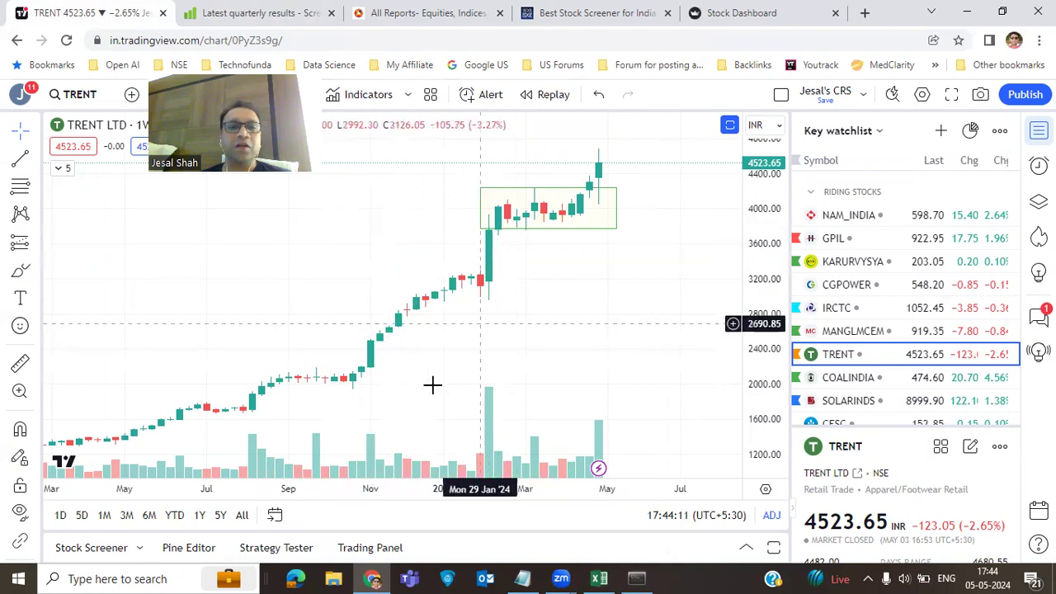
Check Coal India on daily then weekly candles, then open Solar Industries' chart
{"action": "left_click", "coordinate": [537, 225]}
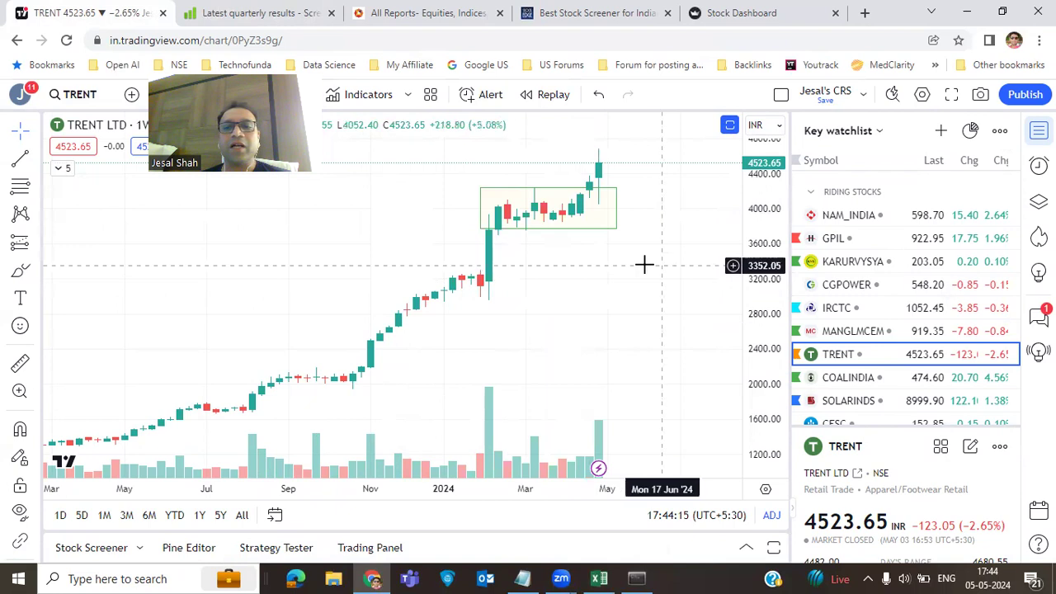
{"action": "left_click", "coordinate": [861, 381]}
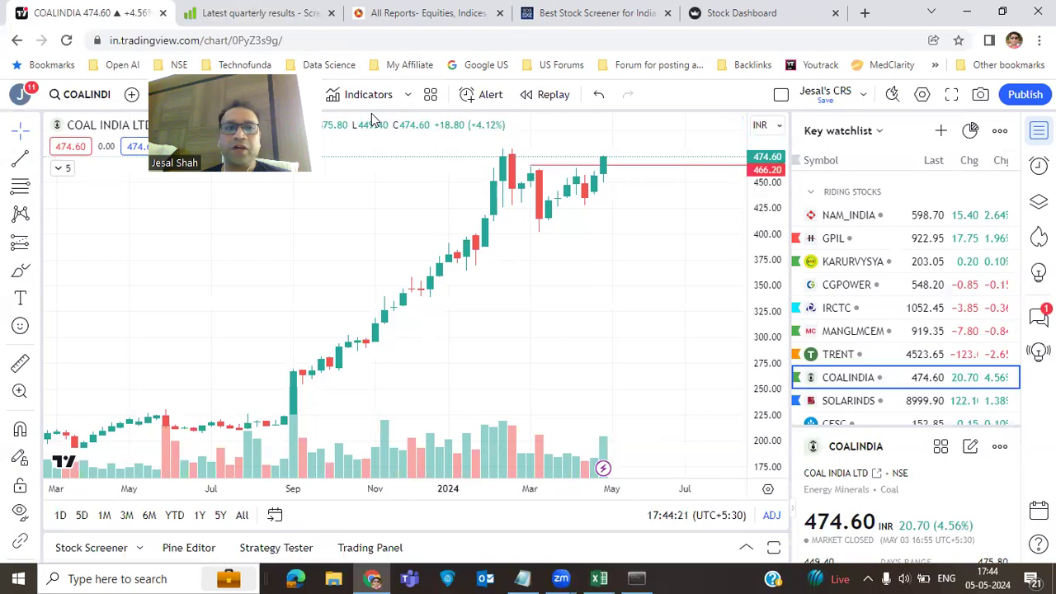
{"action": "left_click", "coordinate": [214, 95]}
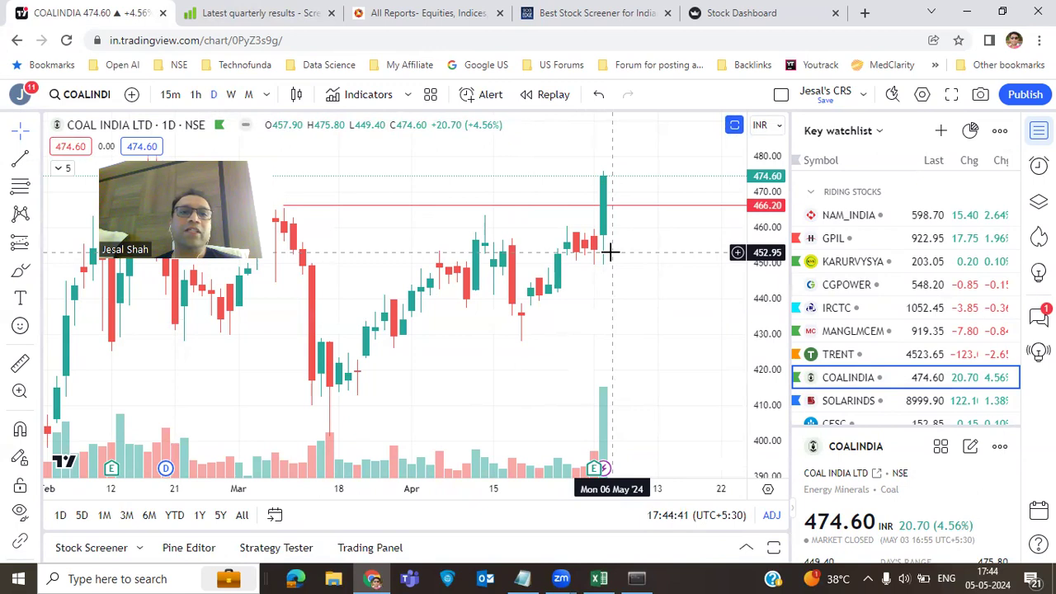
{"action": "left_click", "coordinate": [231, 94]}
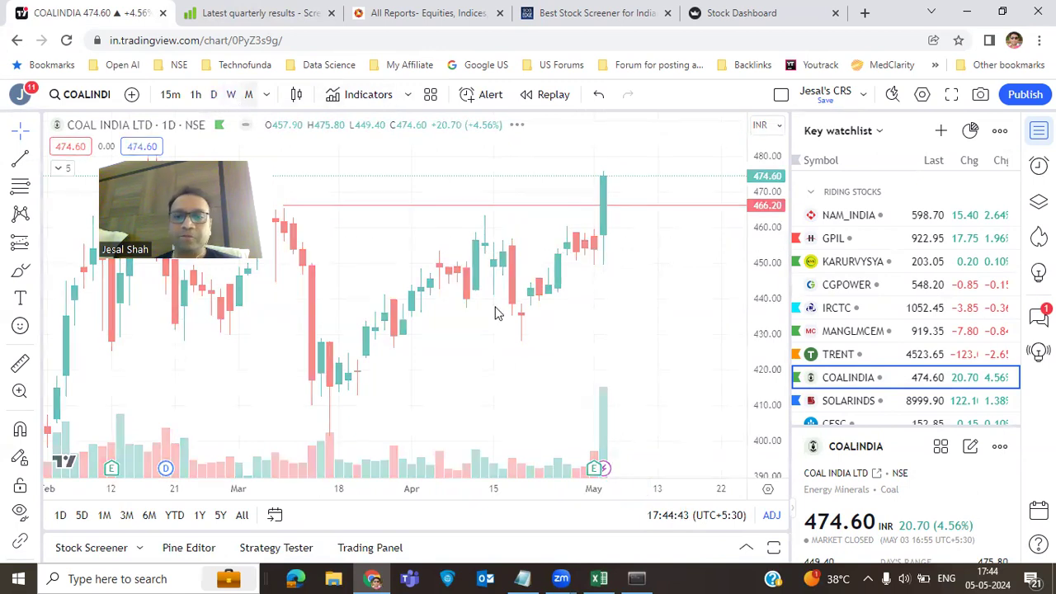
{"action": "left_click", "coordinate": [880, 409]}
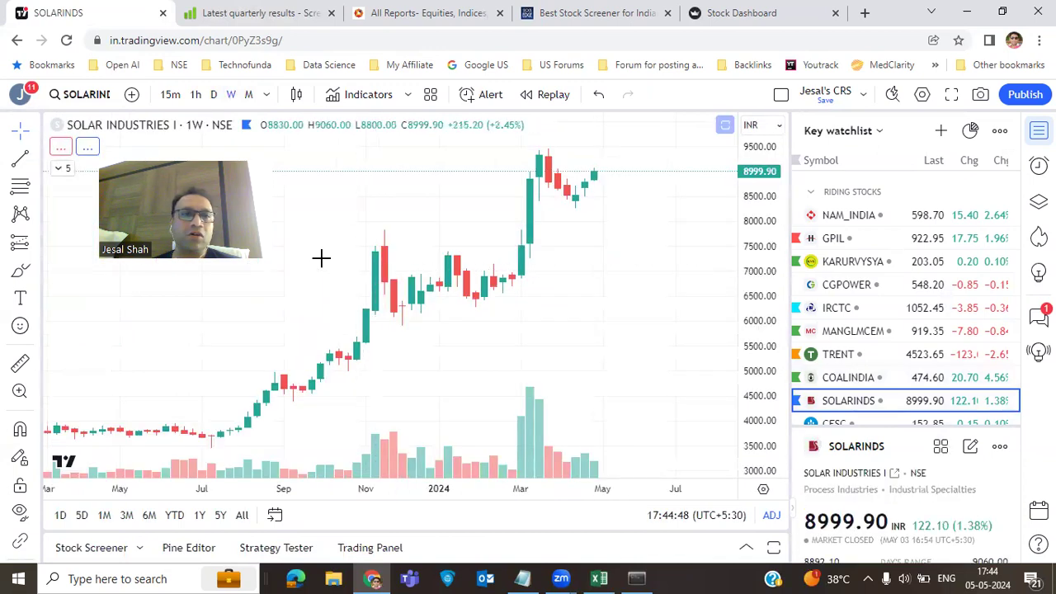
Review SOLARINDS and its green rectangle on daily candles, return to weekly, then open CESC
{"action": "left_click", "coordinate": [214, 98]}
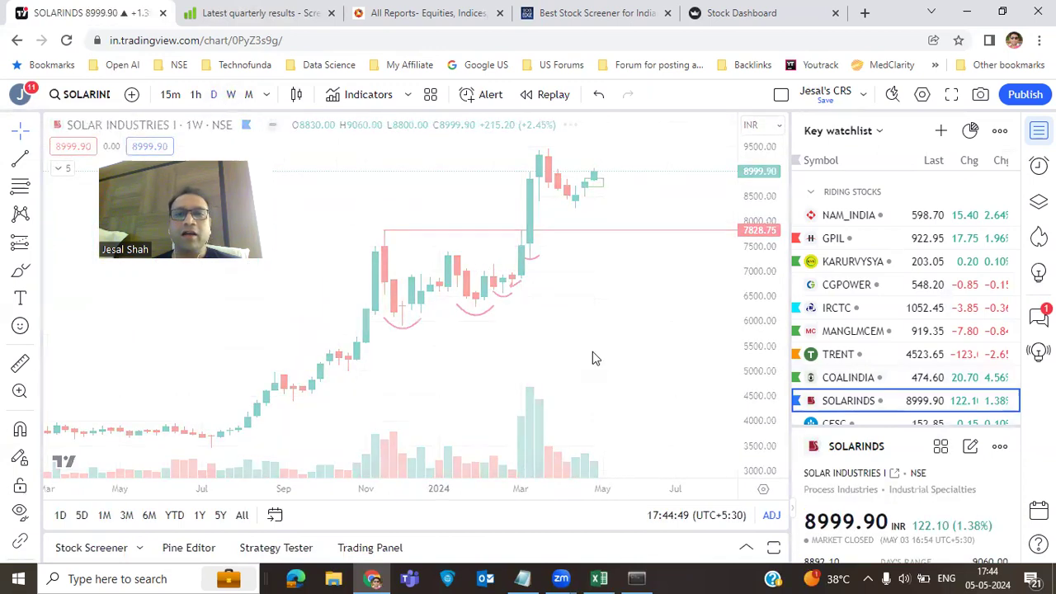
{"action": "left_click", "coordinate": [568, 216]}
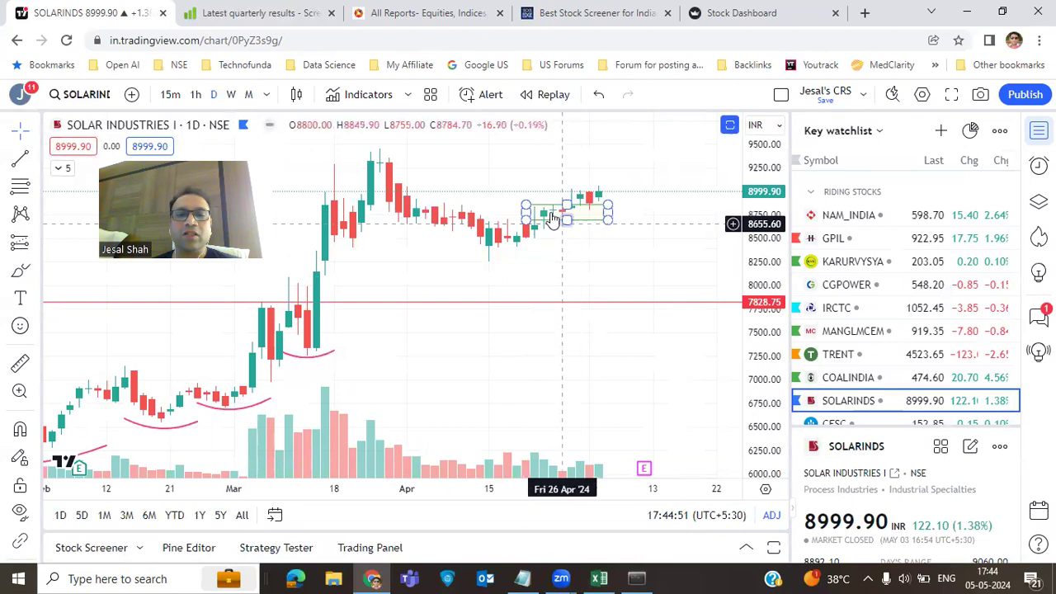
{"action": "left_click", "coordinate": [581, 198]}
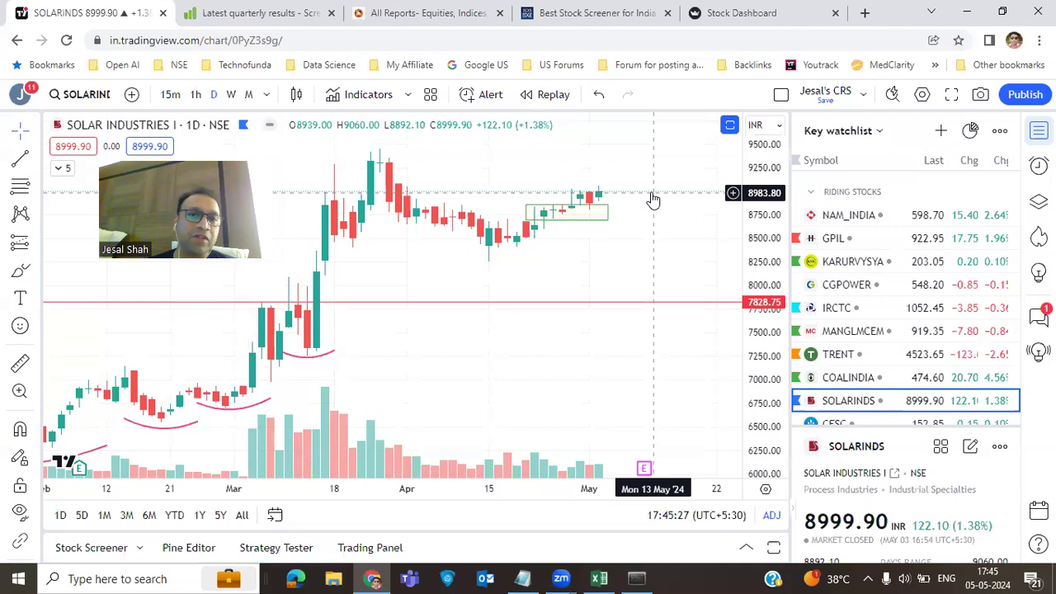
{"action": "left_click", "coordinate": [231, 95]}
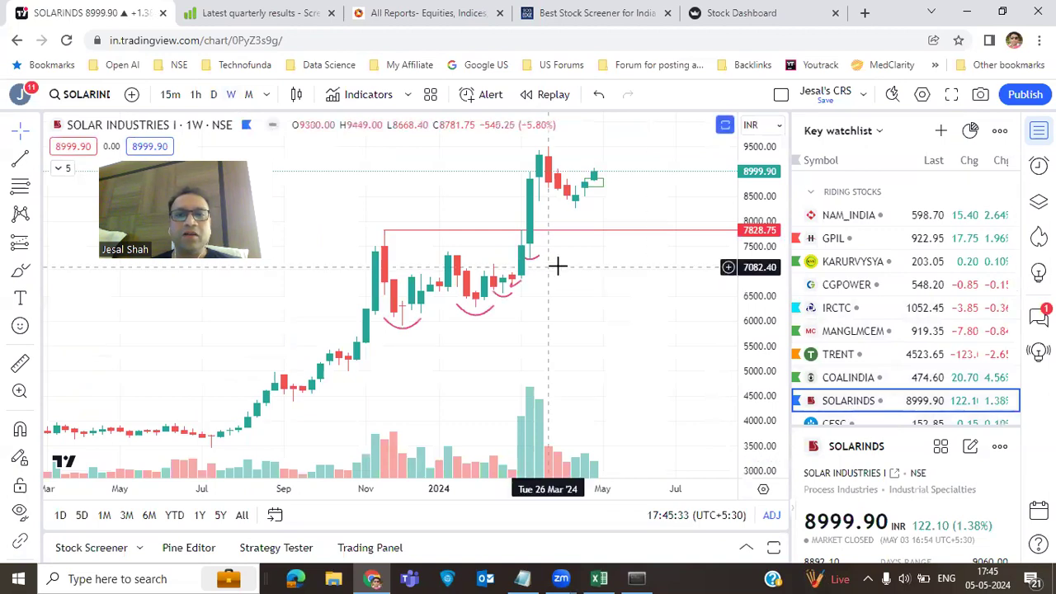
{"action": "scroll", "coordinate": [899, 363], "scroll_direction": "down", "scroll_amount": 3}
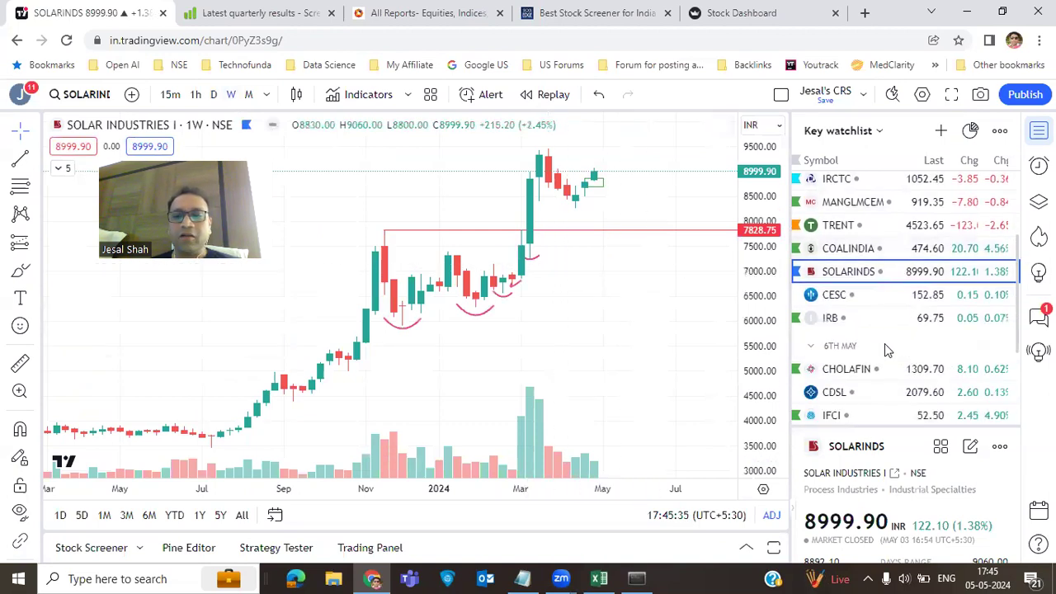
{"action": "left_click", "coordinate": [875, 297]}
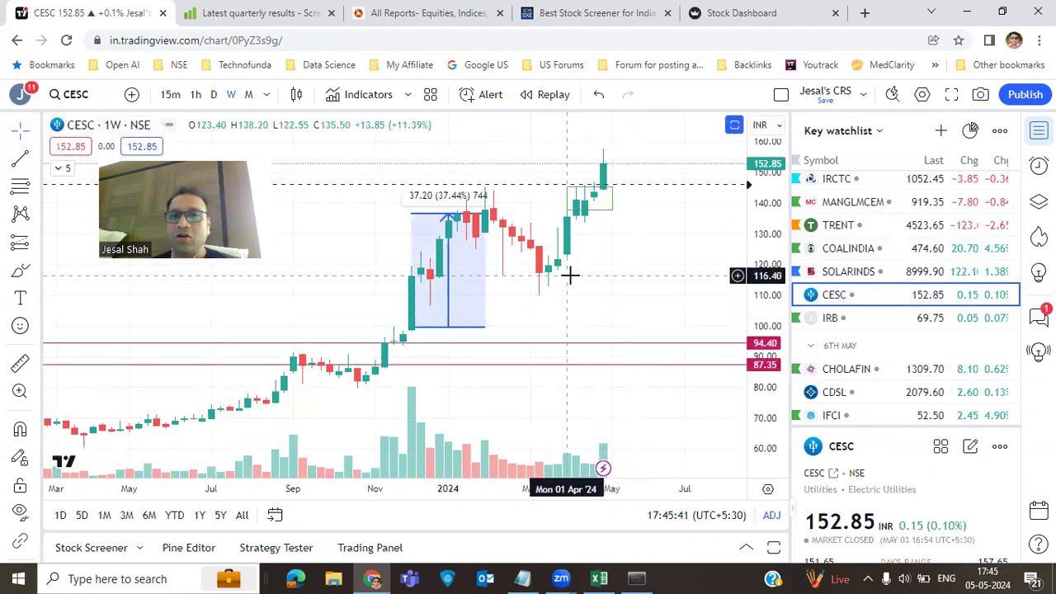
Look at IRB's chart, then show CHOLAFIN on daily candles
{"action": "left_click", "coordinate": [858, 323]}
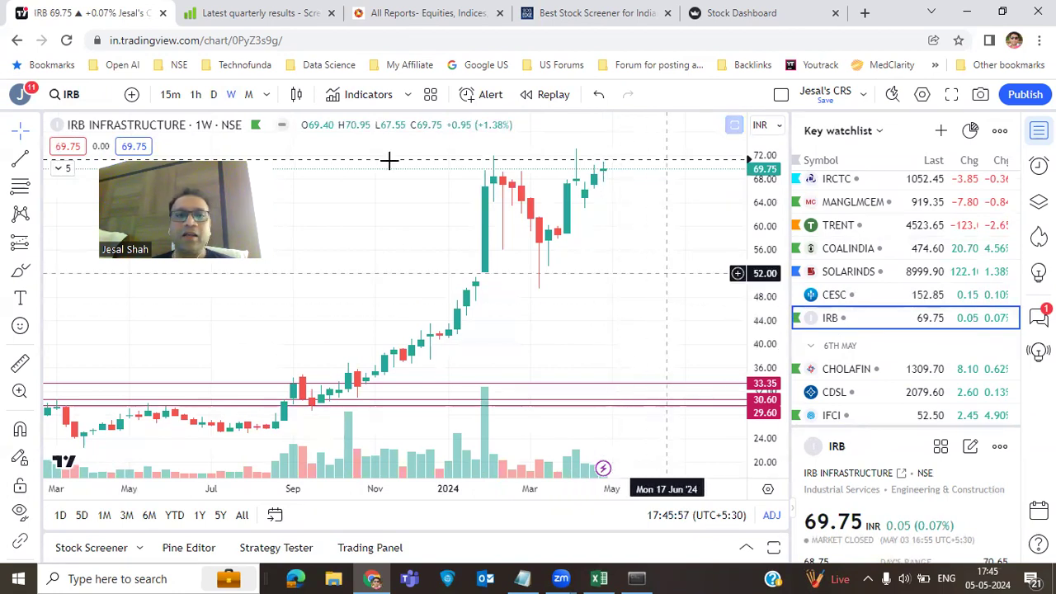
{"action": "left_click", "coordinate": [886, 371]}
{"action": "left_click", "coordinate": [213, 94]}
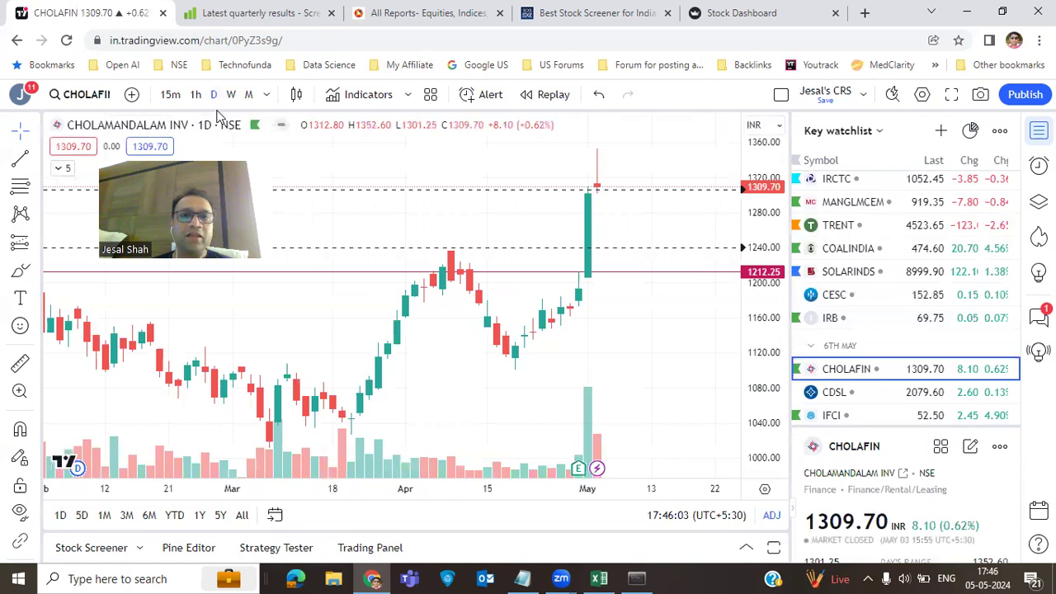
Expand the indicator legend and start a price range measurement from May, then cancel it
{"action": "left_click", "coordinate": [65, 169]}
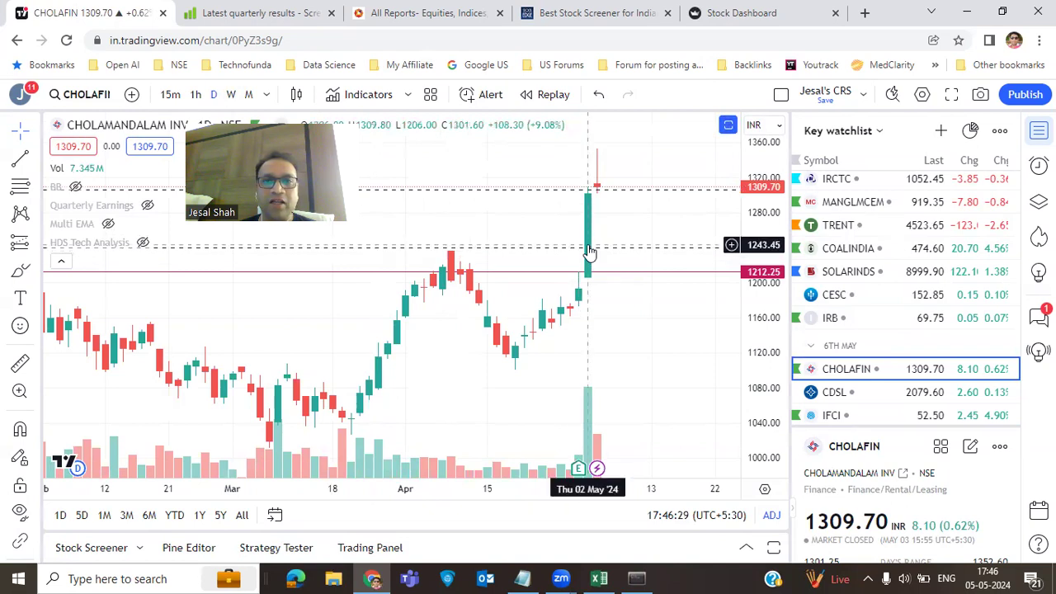
{"action": "left_click", "coordinate": [35, 243]}
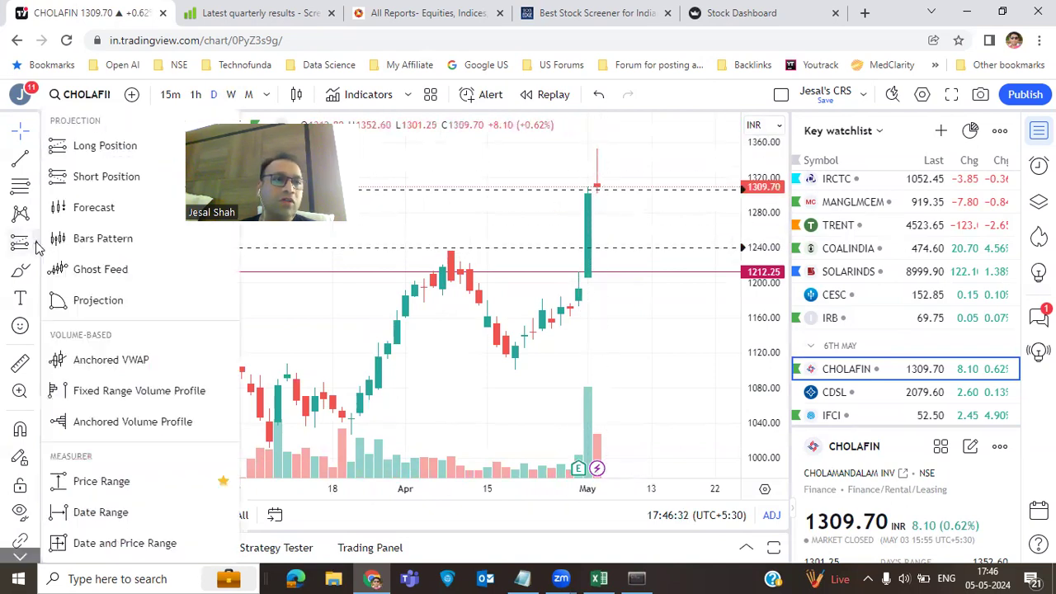
{"action": "left_click", "coordinate": [126, 470]}
{"action": "left_click", "coordinate": [596, 246]}
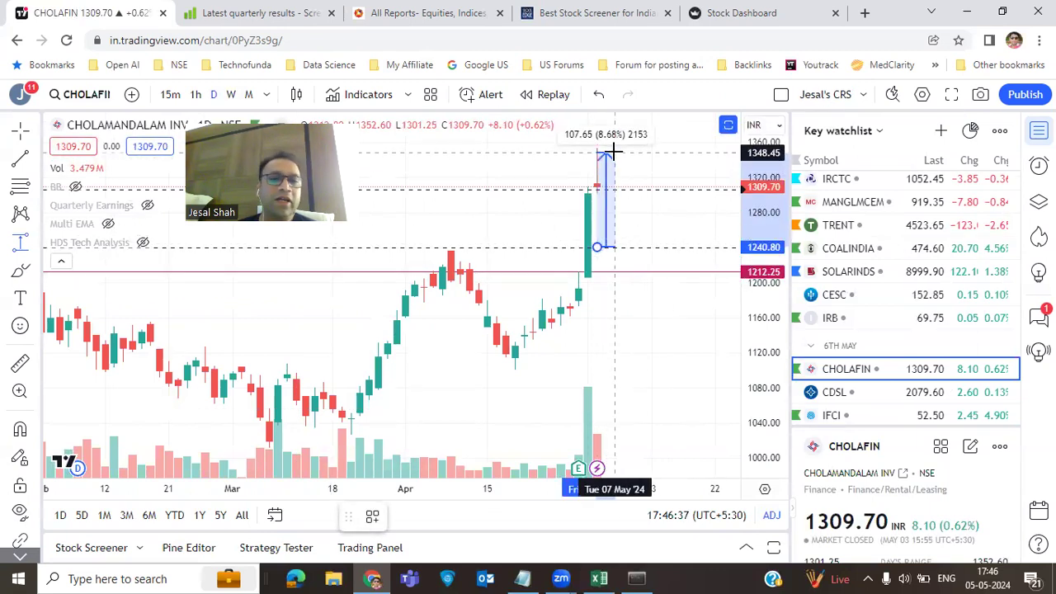
{"action": "key", "text": "Escape"}
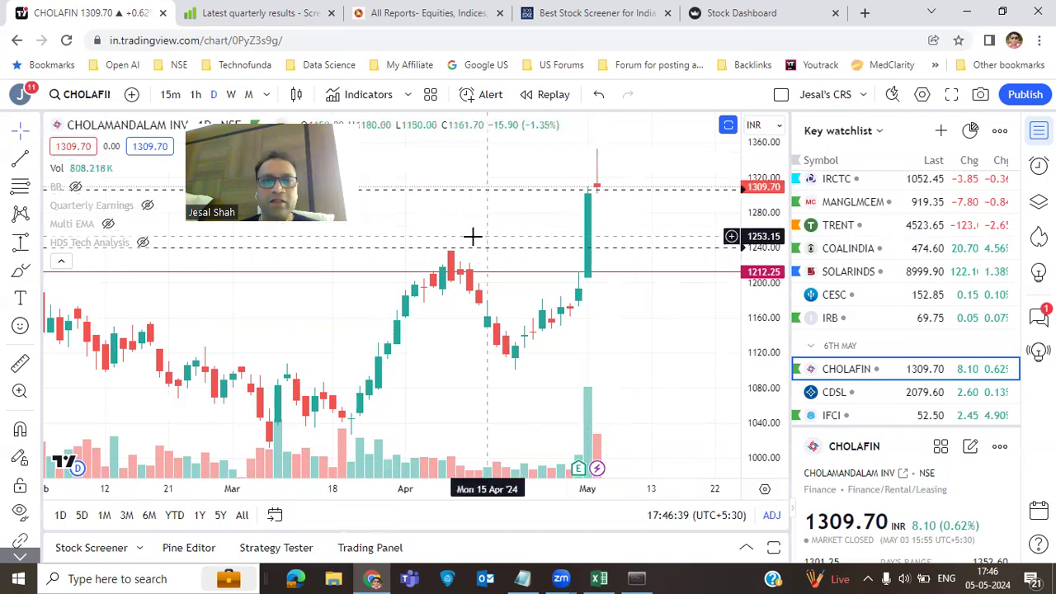
Show the HDS Tech Analysis table and view CHOLAFIN on monthly candles
{"action": "left_click", "coordinate": [142, 242]}
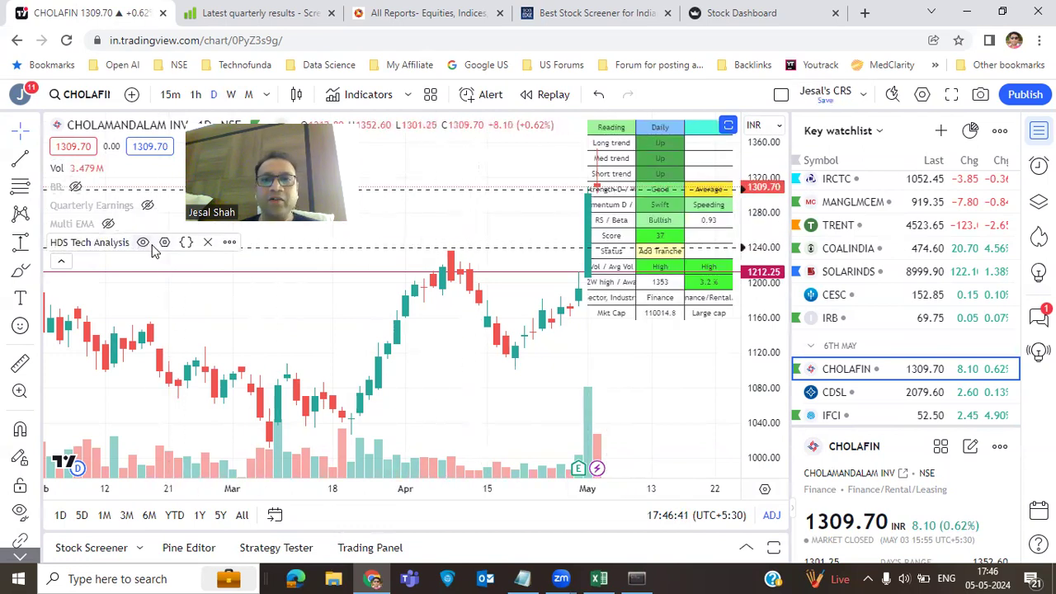
{"action": "left_click_drag", "start_coordinate": [487, 247], "coordinate": [401, 252]}
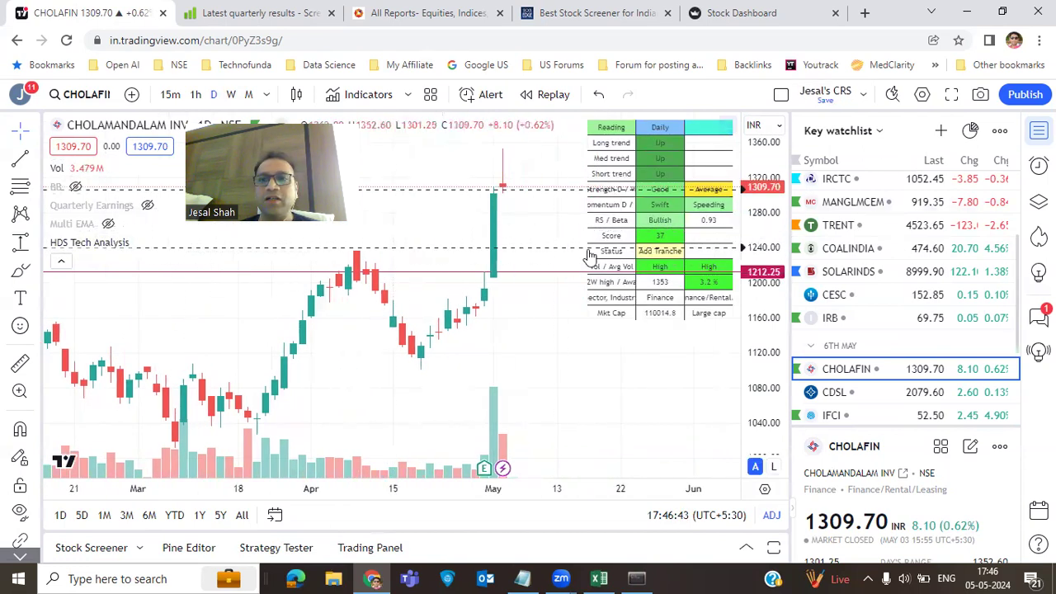
{"action": "left_click", "coordinate": [247, 95]}
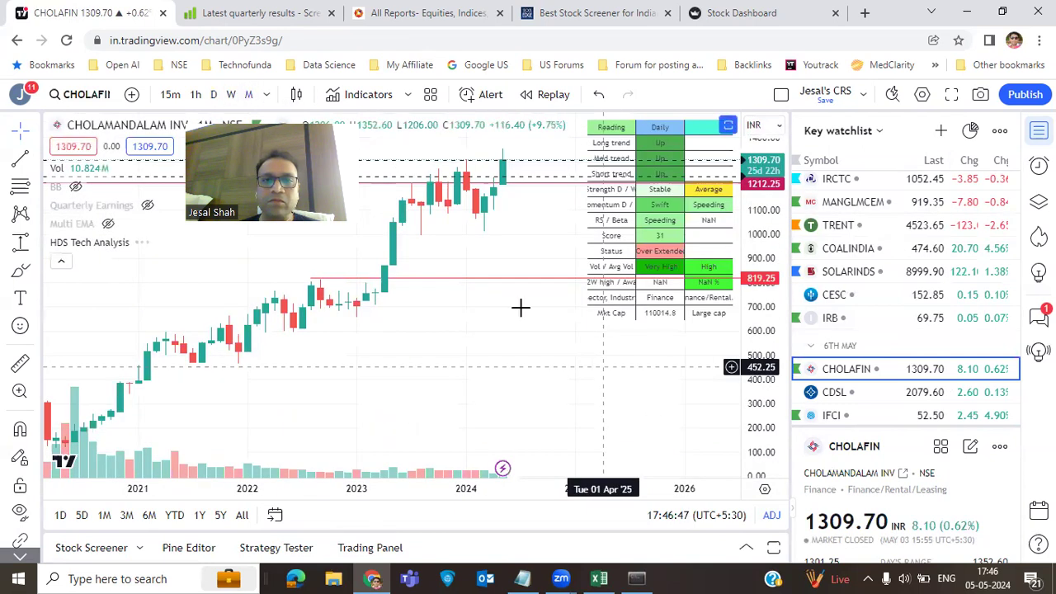
On the weekly chart, draw a rectangle around CHOLAFIN's consolidation range up to the latest candles
{"action": "left_click", "coordinate": [231, 95]}
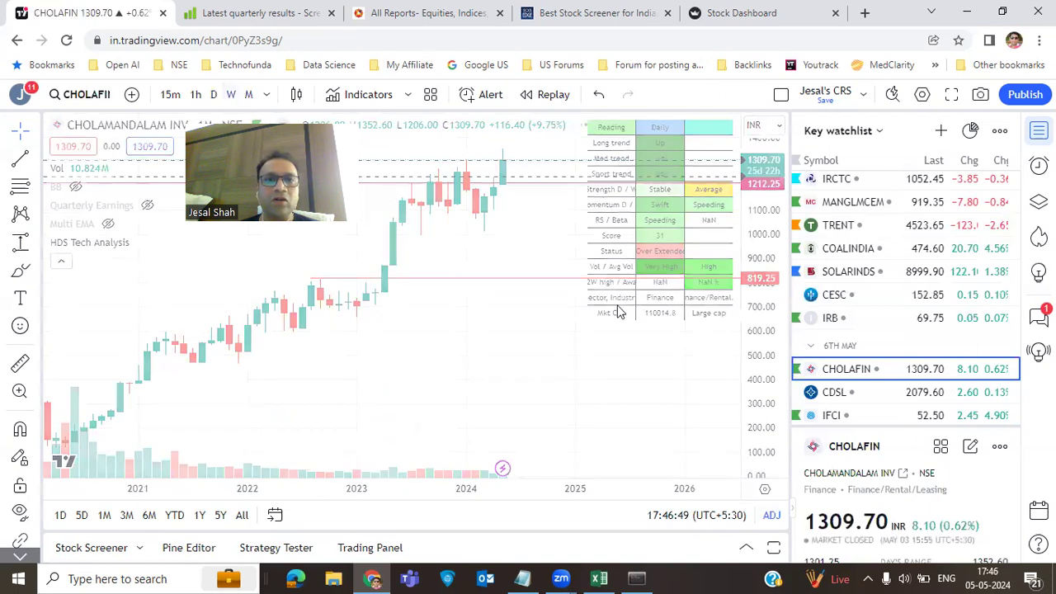
{"action": "scroll", "coordinate": [591, 391], "scroll_direction": "down", "scroll_amount": 3}
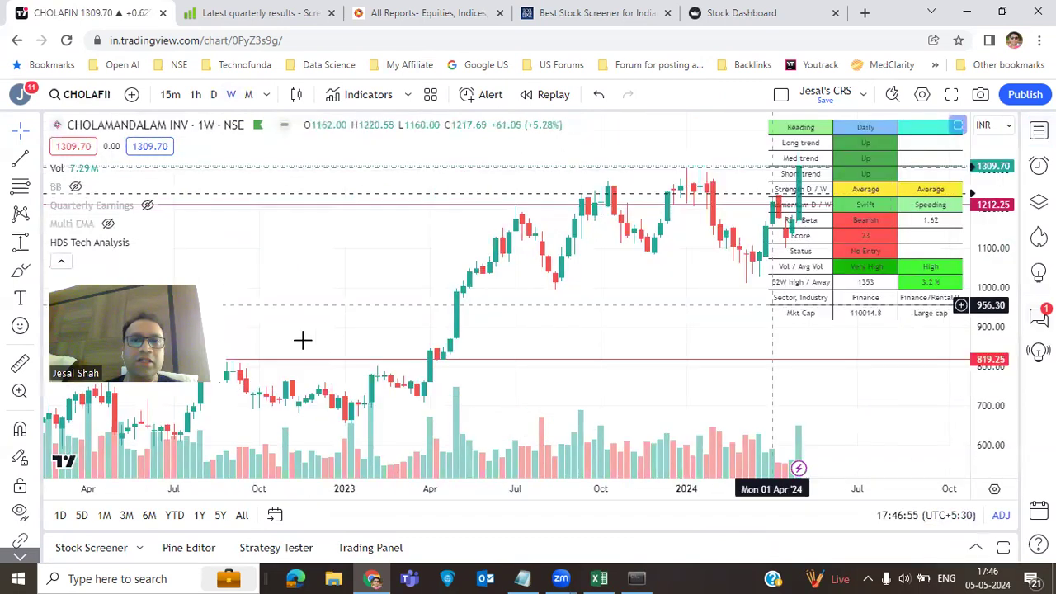
{"action": "left_click_drag", "start_coordinate": [558, 311], "coordinate": [404, 302]}
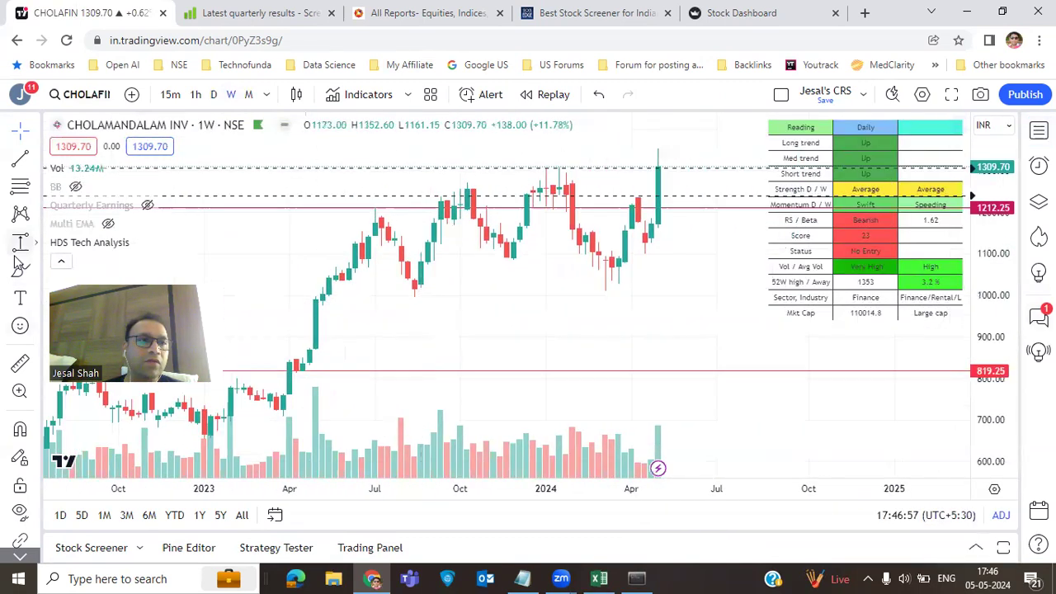
{"action": "left_click", "coordinate": [37, 303]}
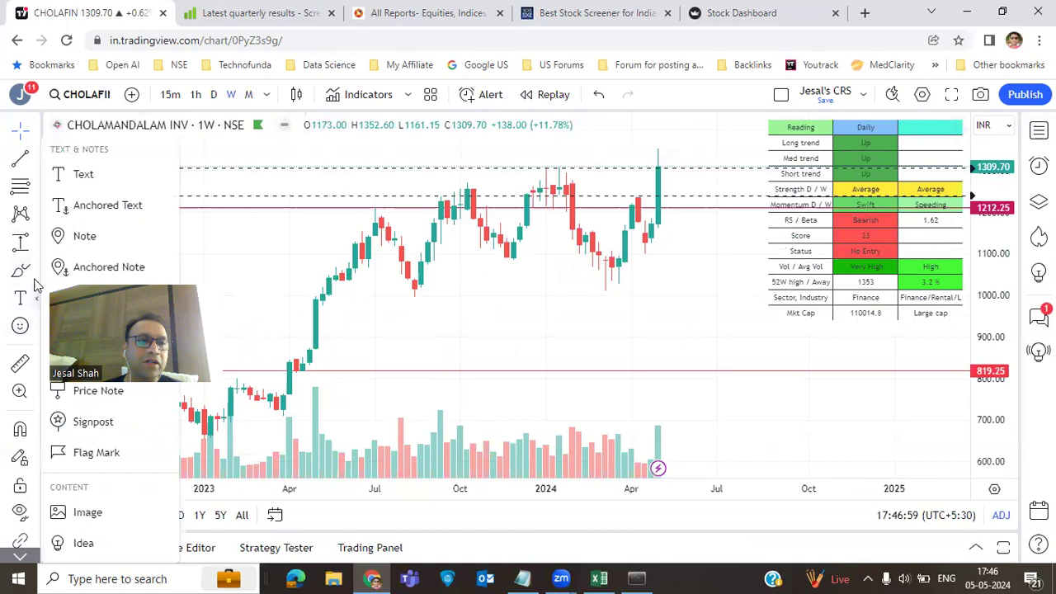
{"action": "left_click", "coordinate": [37, 274]}
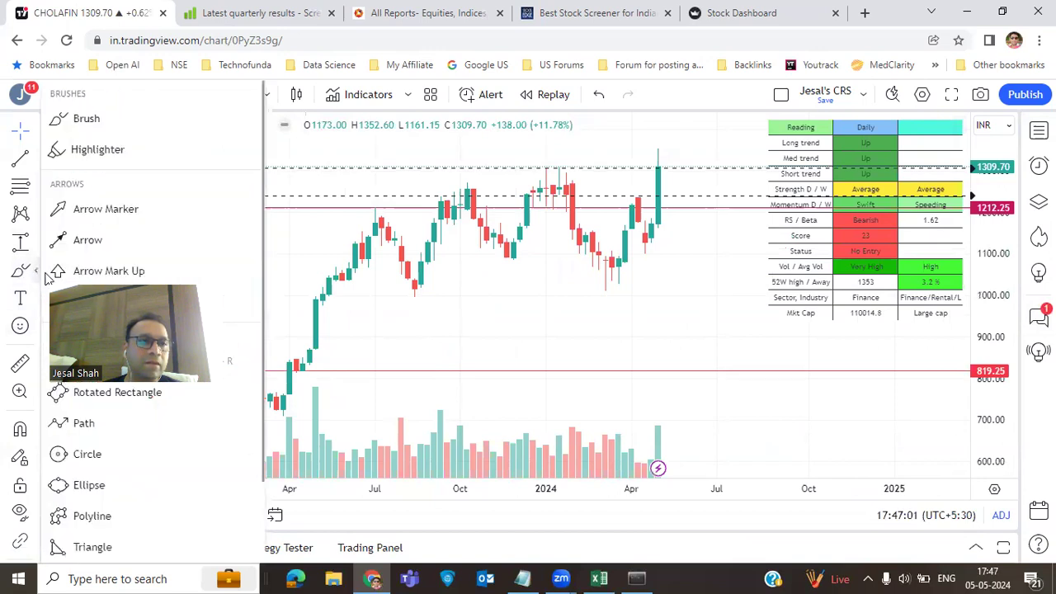
{"action": "left_click", "coordinate": [90, 360]}
{"action": "left_click", "coordinate": [414, 179]}
{"action": "left_click", "coordinate": [605, 283]}
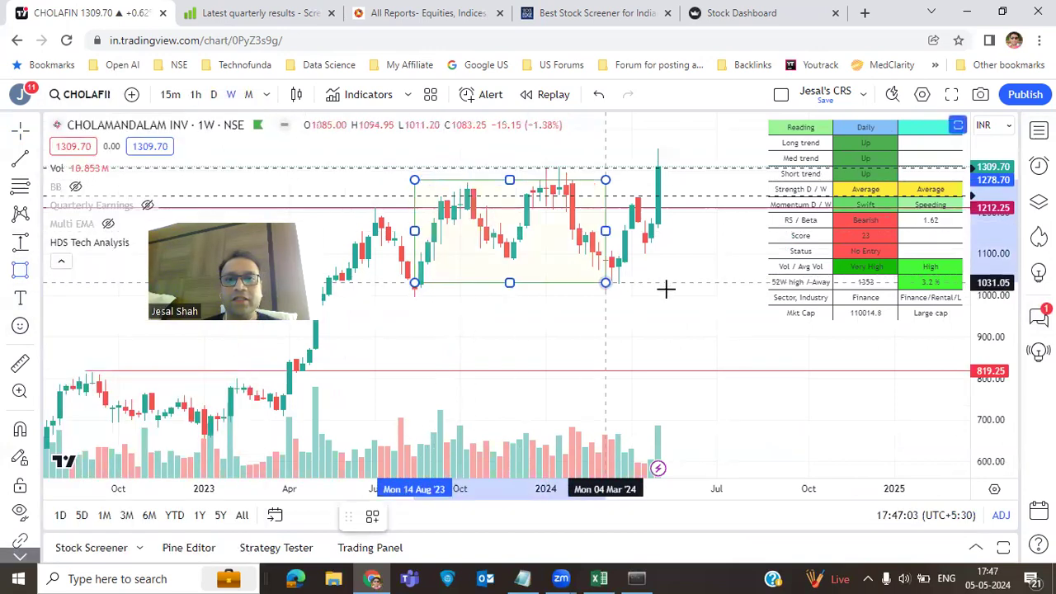
{"action": "left_click_drag", "start_coordinate": [665, 288], "coordinate": [691, 287]}
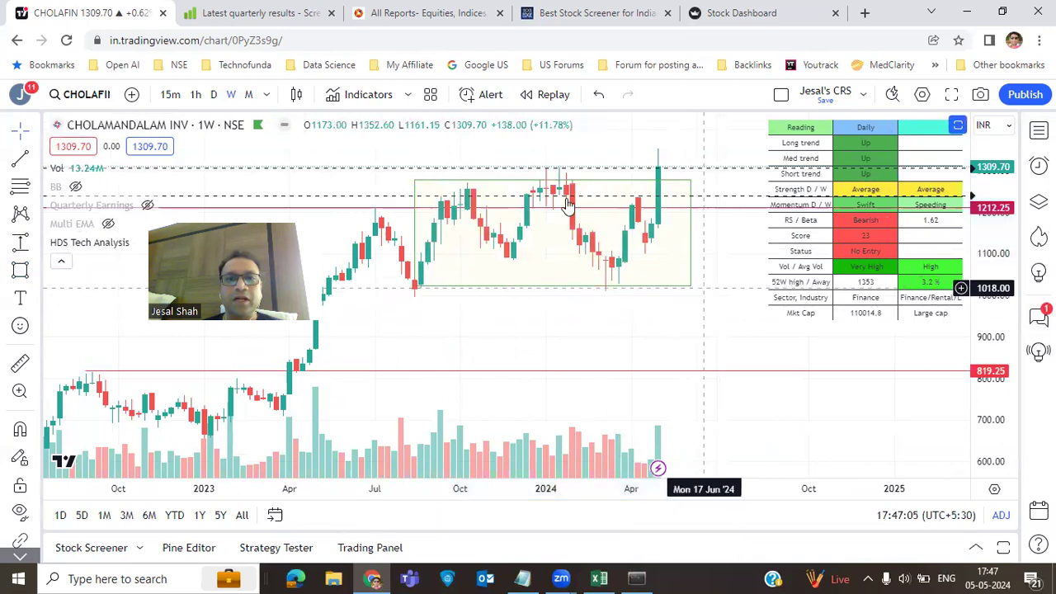
{"action": "left_click_drag", "start_coordinate": [549, 181], "coordinate": [553, 170]}
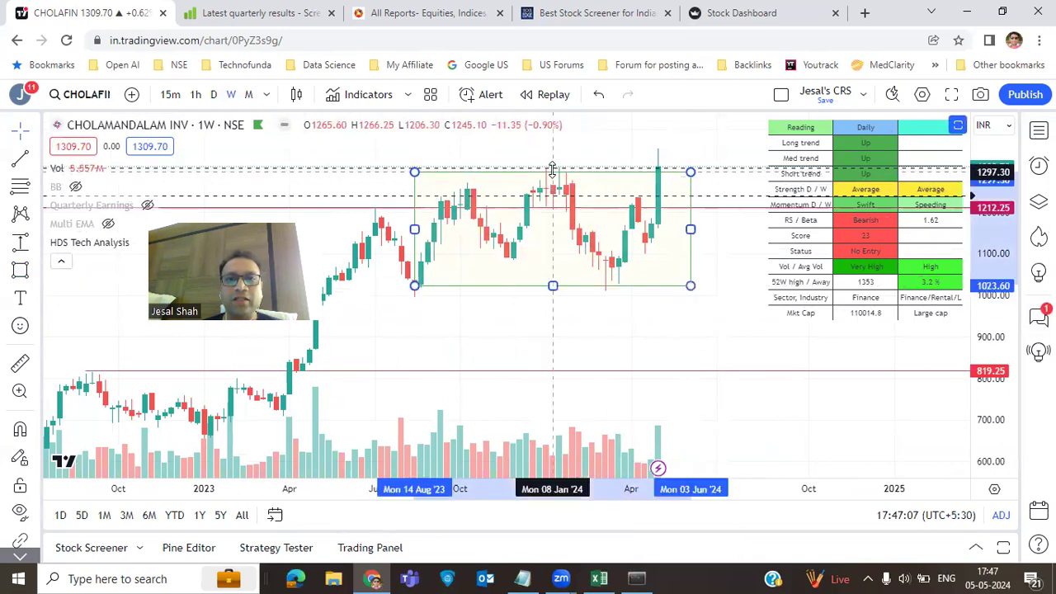
{"action": "left_click", "coordinate": [718, 325]}
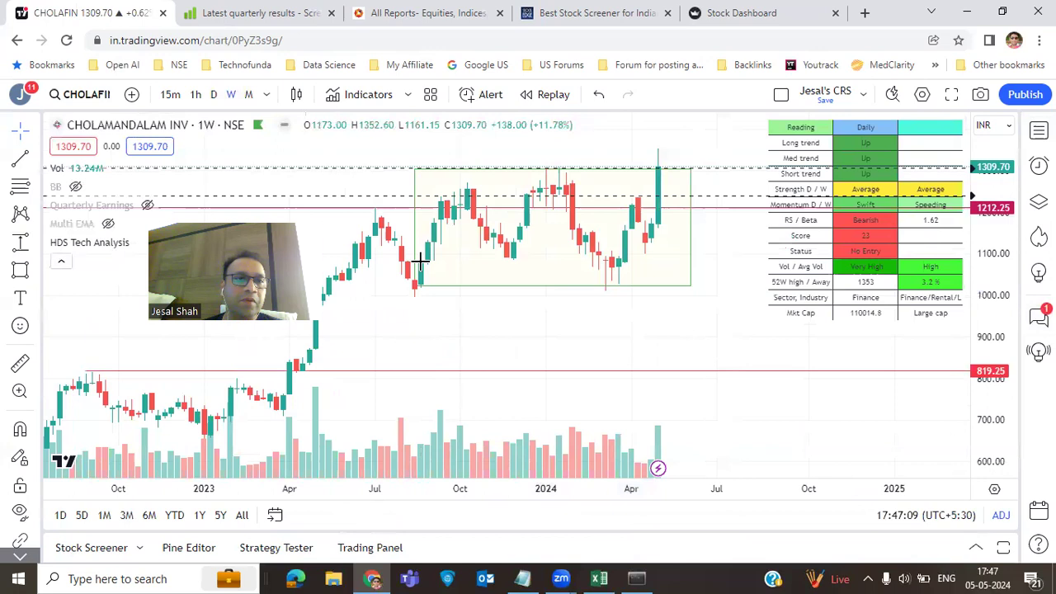
Switch to daily candles and load the CDSL chart
{"action": "left_click", "coordinate": [217, 94]}
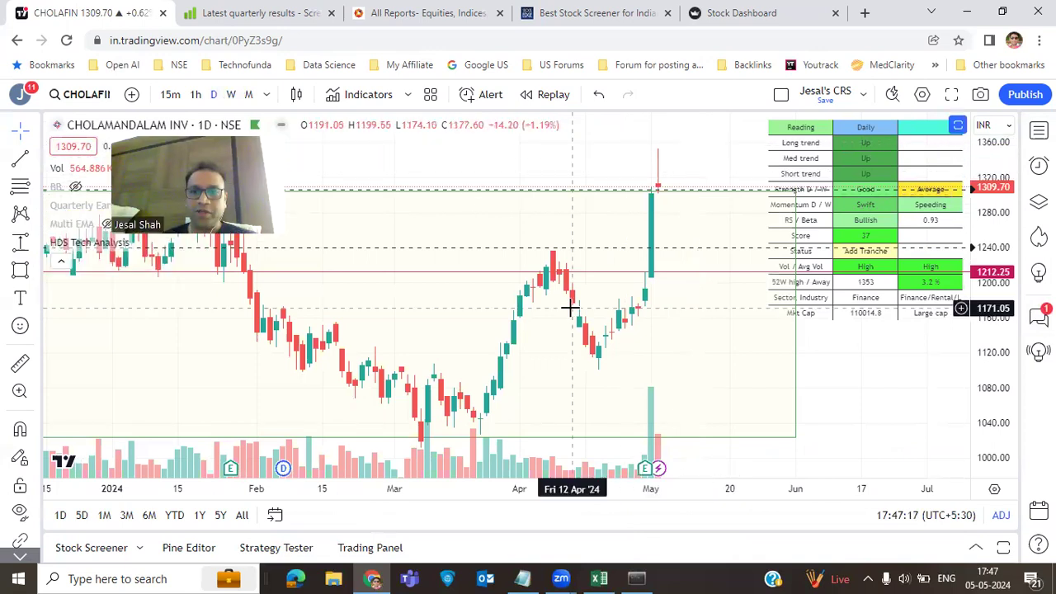
{"action": "type", "text": "CDSL"}
{"action": "key", "text": "Return"}
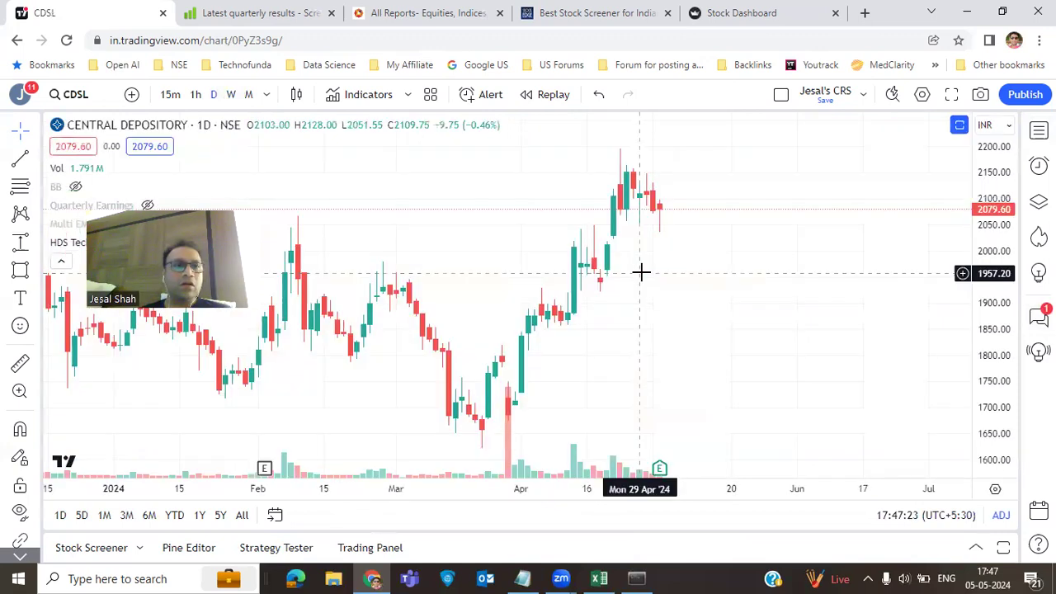
Search Screener.in for cdsl, first in quarterly results, then company-wide
{"action": "left_click", "coordinate": [262, 13]}
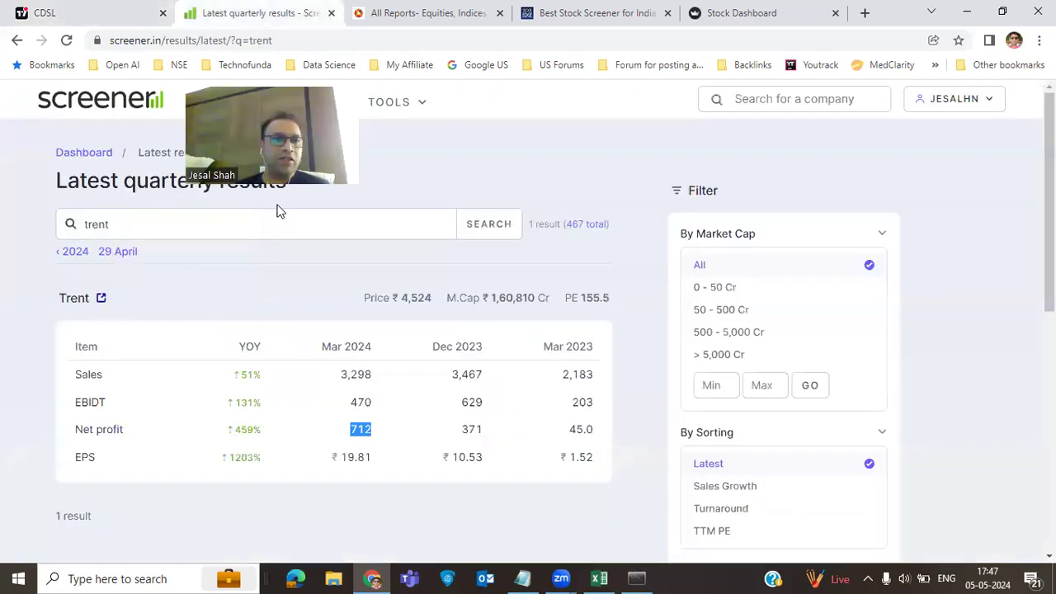
{"action": "left_click_drag", "start_coordinate": [277, 211], "coordinate": [52, 226]}
{"action": "type", "text": "cdsl"}
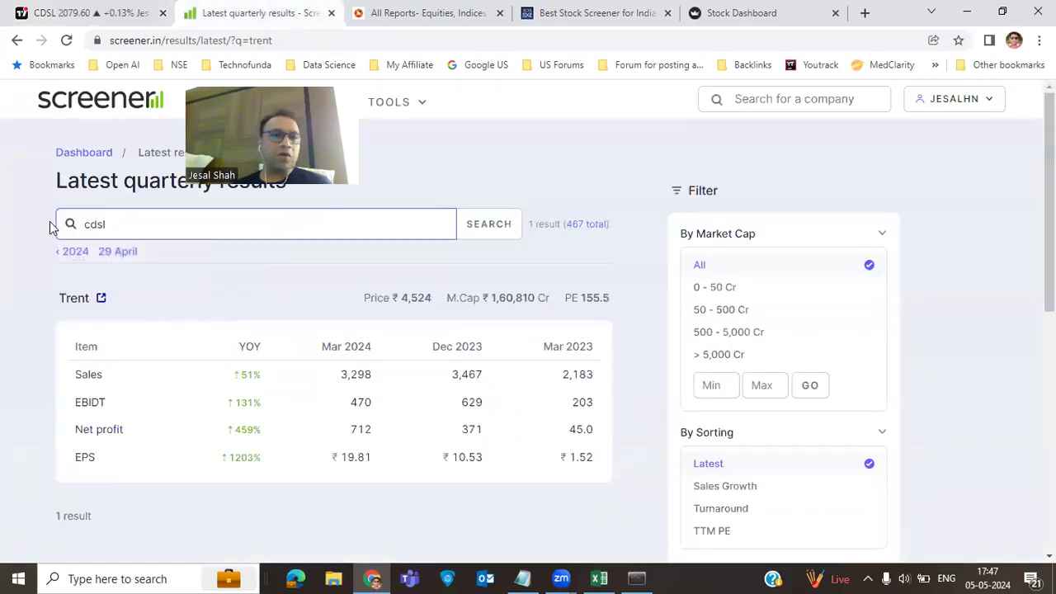
{"action": "left_click", "coordinate": [493, 238]}
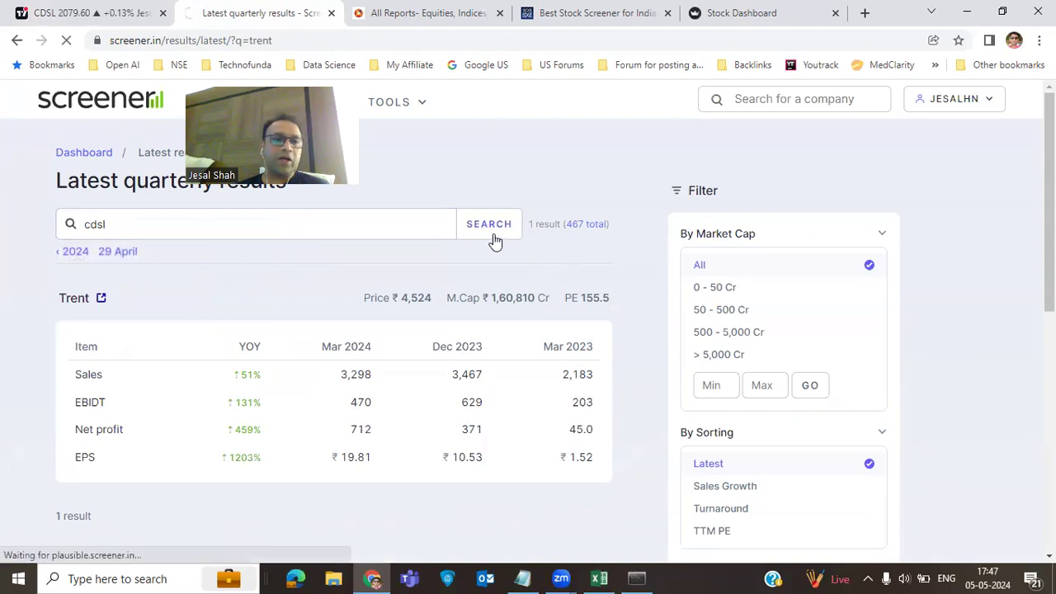
{"action": "left_click", "coordinate": [760, 96]}
{"action": "type", "text": "cdsl"}
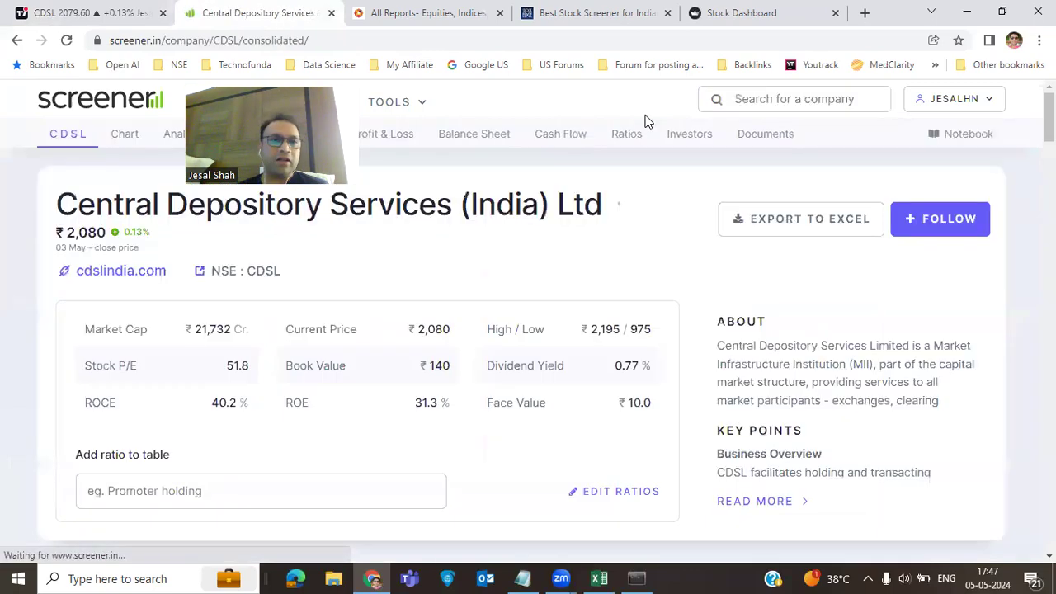
Search quarterly results by CDSL's full company name, note its 93% sales growth, and return
{"action": "triple_click", "coordinate": [145, 180]}
{"action": "key", "text": "ctrl+c"}
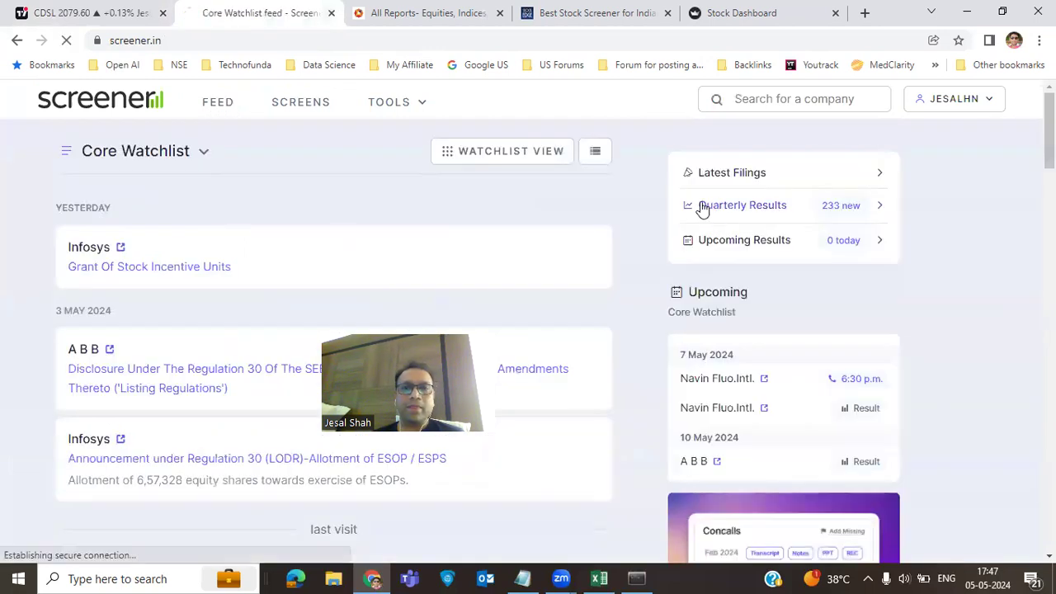
{"action": "left_click", "coordinate": [701, 206]}
{"action": "left_click", "coordinate": [104, 217]}
{"action": "key", "text": "ctrl+v"}
{"action": "left_click", "coordinate": [550, 227]}
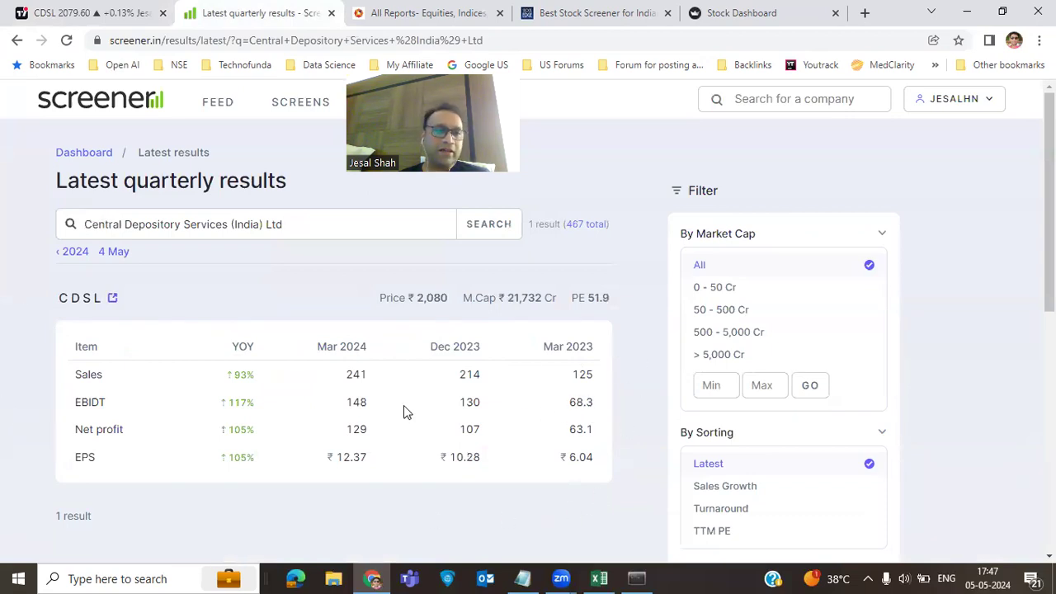
{"action": "left_click_drag", "start_coordinate": [253, 379], "coordinate": [221, 457]}
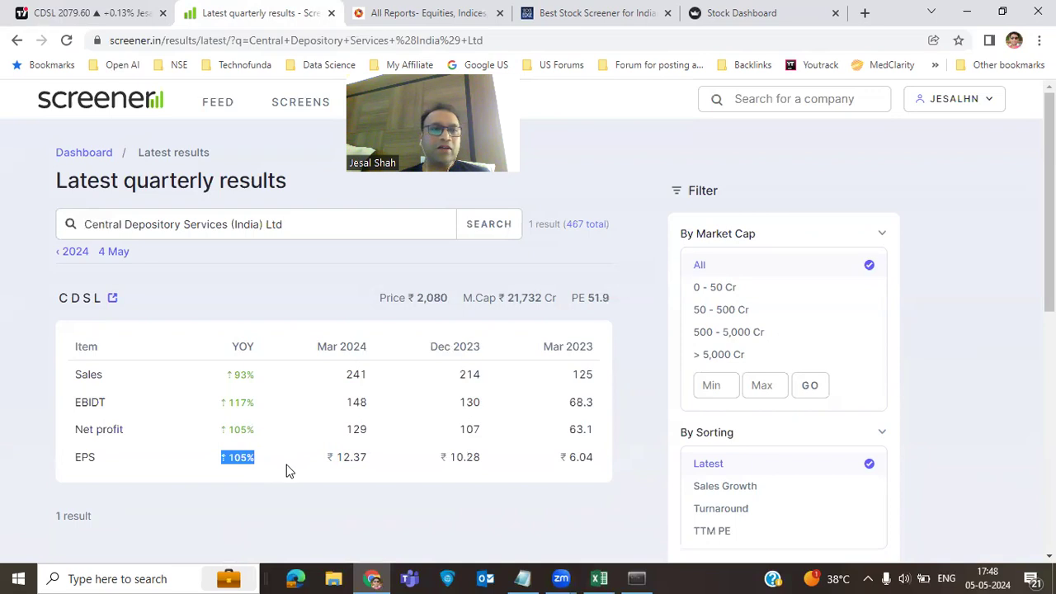
{"action": "left_click", "coordinate": [95, 16]}
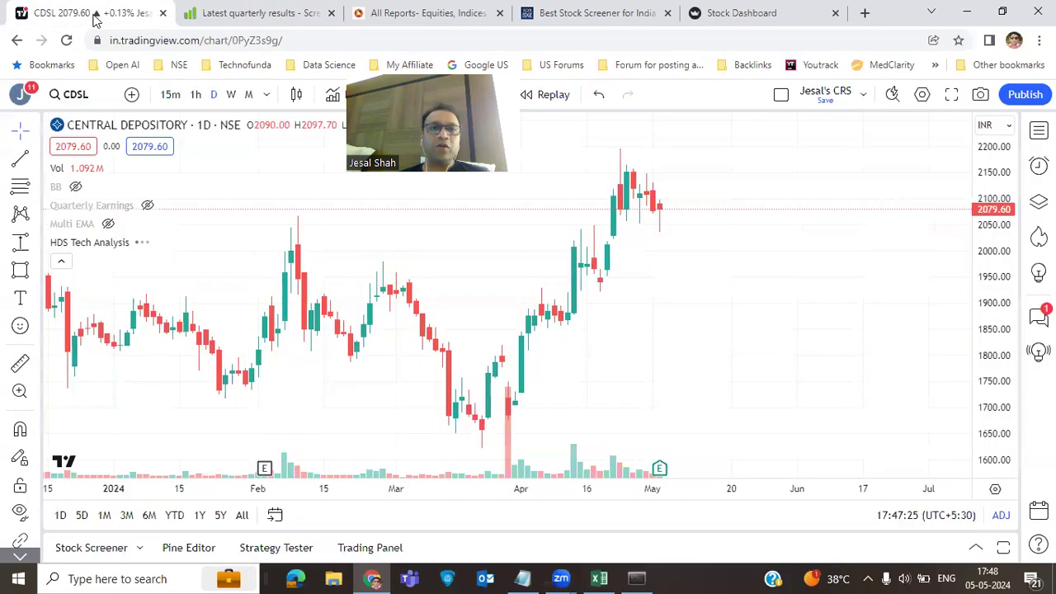
View CDSL weekly then daily, load IFCI's chart, and go back to Screener quarterly results
{"action": "left_click", "coordinate": [230, 94]}
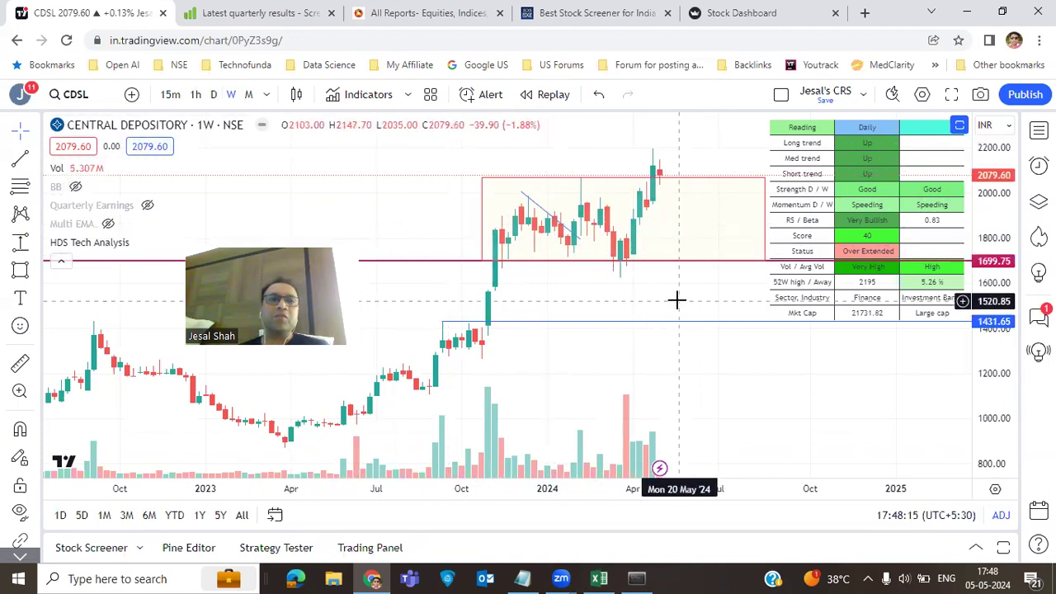
{"action": "left_click", "coordinate": [214, 94]}
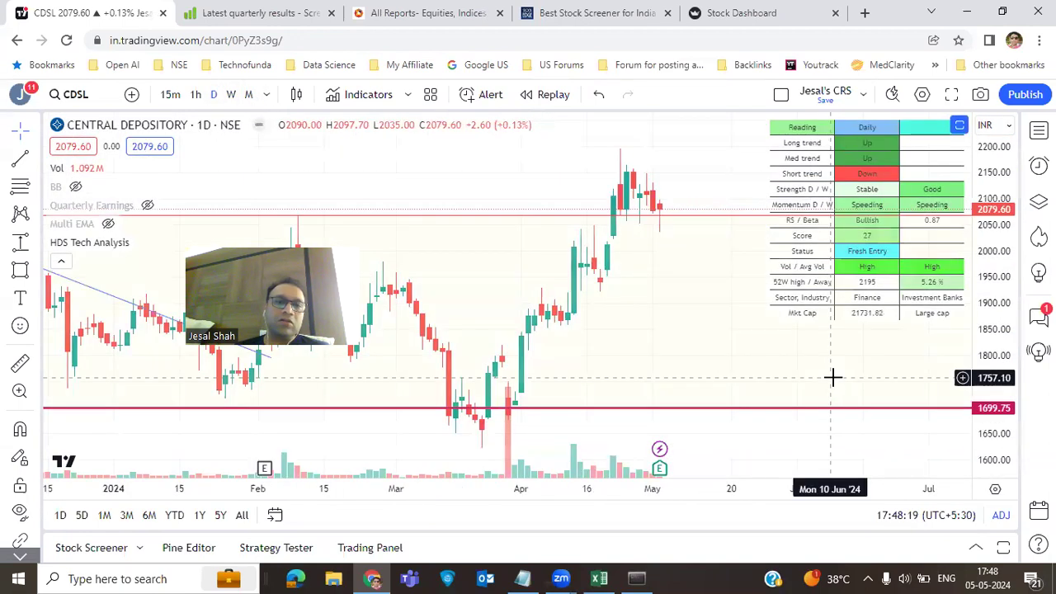
{"action": "key", "text": "space"}
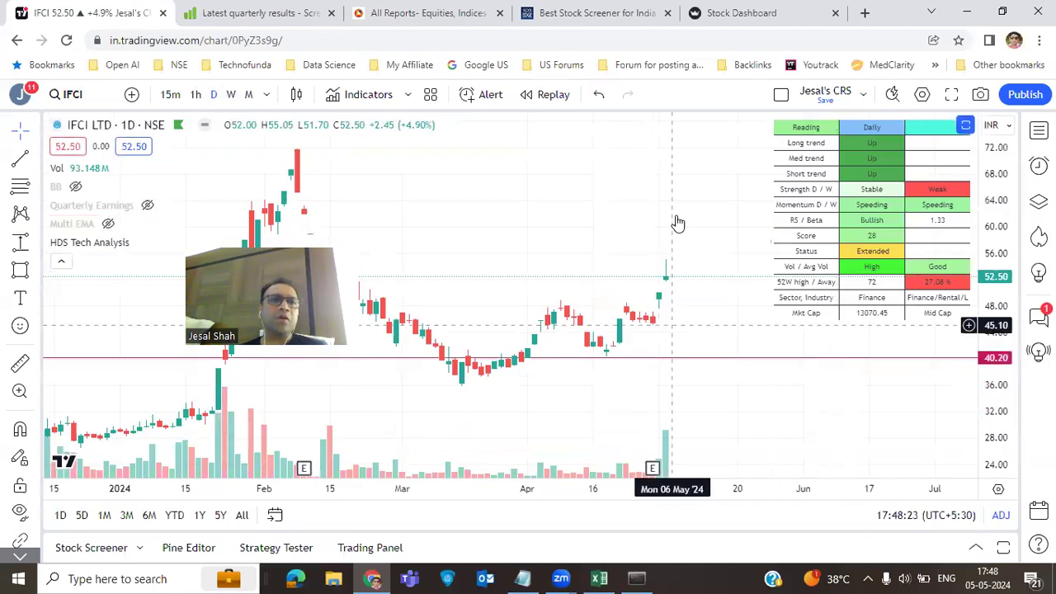
{"action": "left_click", "coordinate": [256, 13]}
Look up IFCI's latest quarterly results on Screener.in
{"action": "left_click_drag", "start_coordinate": [380, 236], "coordinate": [28, 212]}
{"action": "type", "text": "ifci"}
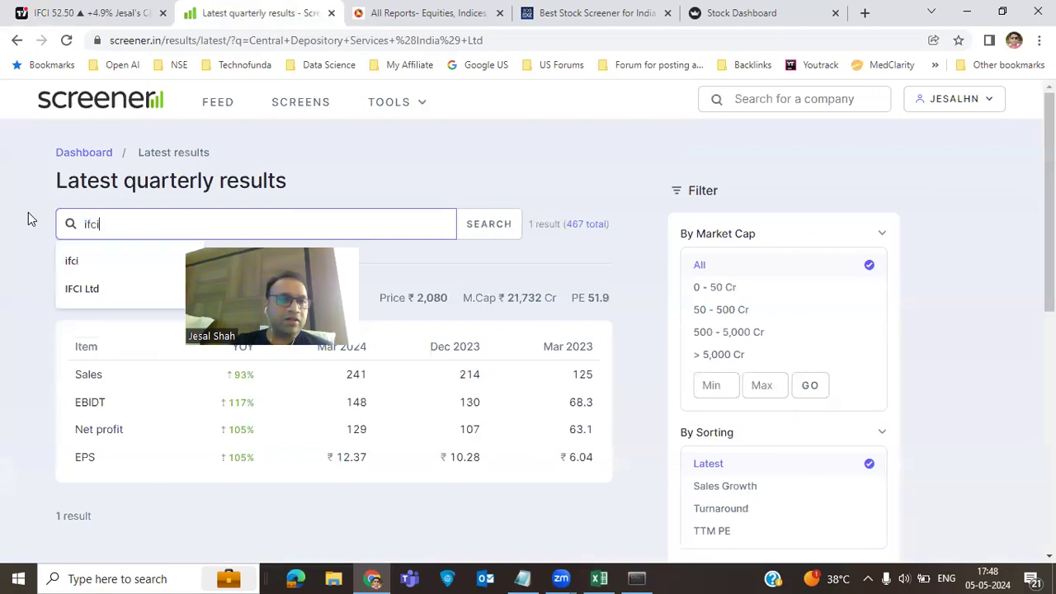
{"action": "key", "text": "Return"}
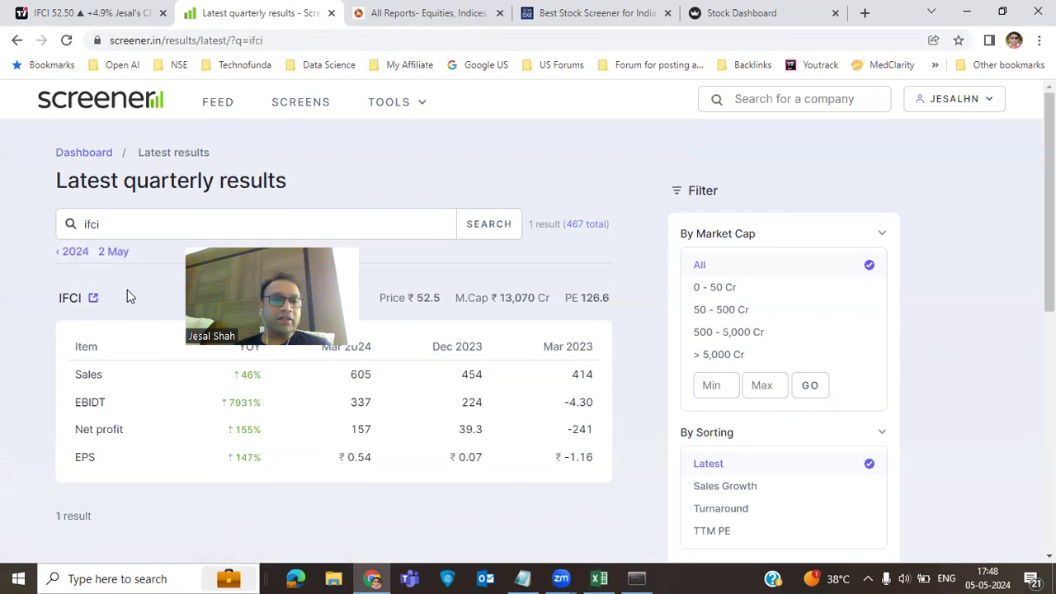
Highlight IFCI's 46% sales, EBITDA and 155% net profit growth, then return to TradingView
{"action": "left_click_drag", "start_coordinate": [263, 375], "coordinate": [236, 375]}
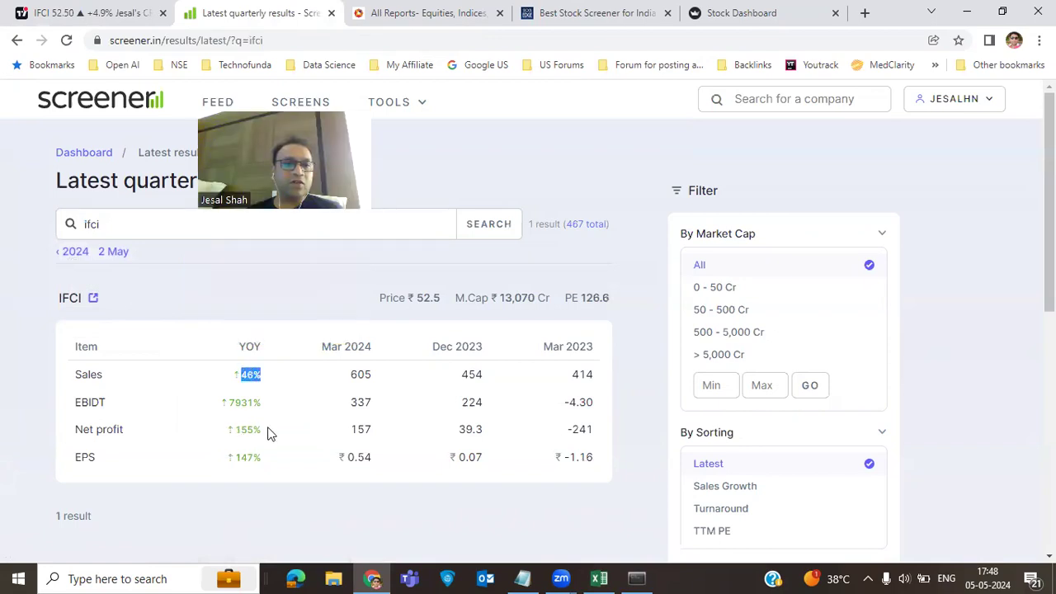
{"action": "left_click_drag", "start_coordinate": [269, 412], "coordinate": [231, 431]}
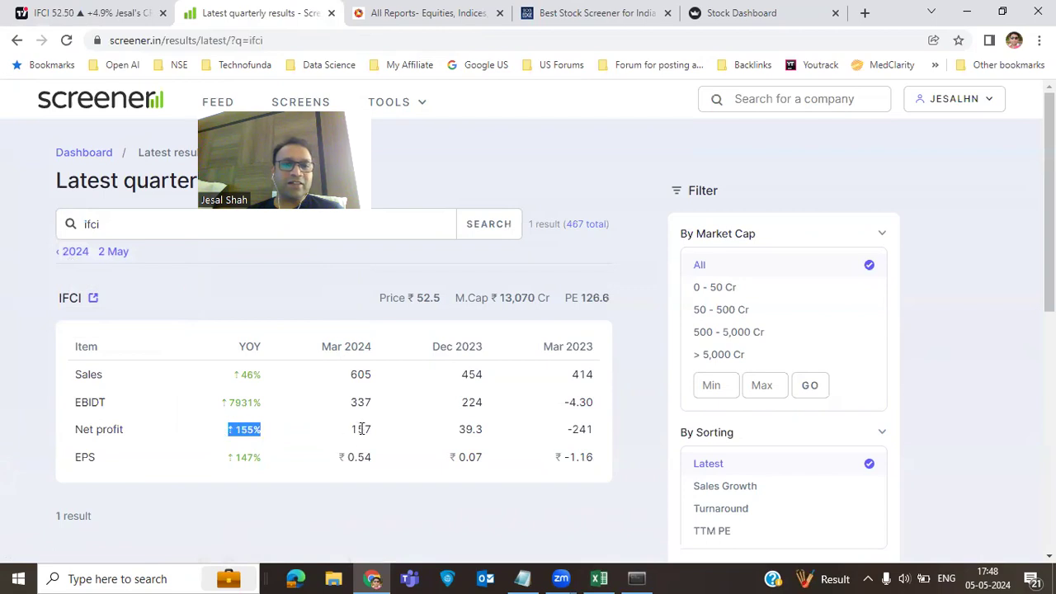
{"action": "left_click_drag", "start_coordinate": [592, 424], "coordinate": [556, 424]}
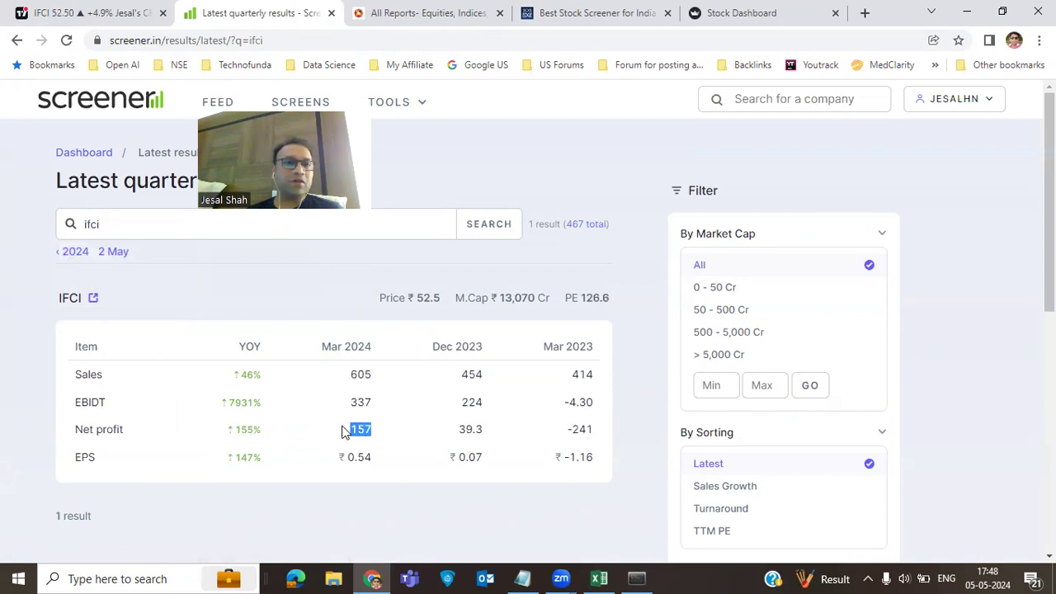
{"action": "left_click", "coordinate": [74, 9]}
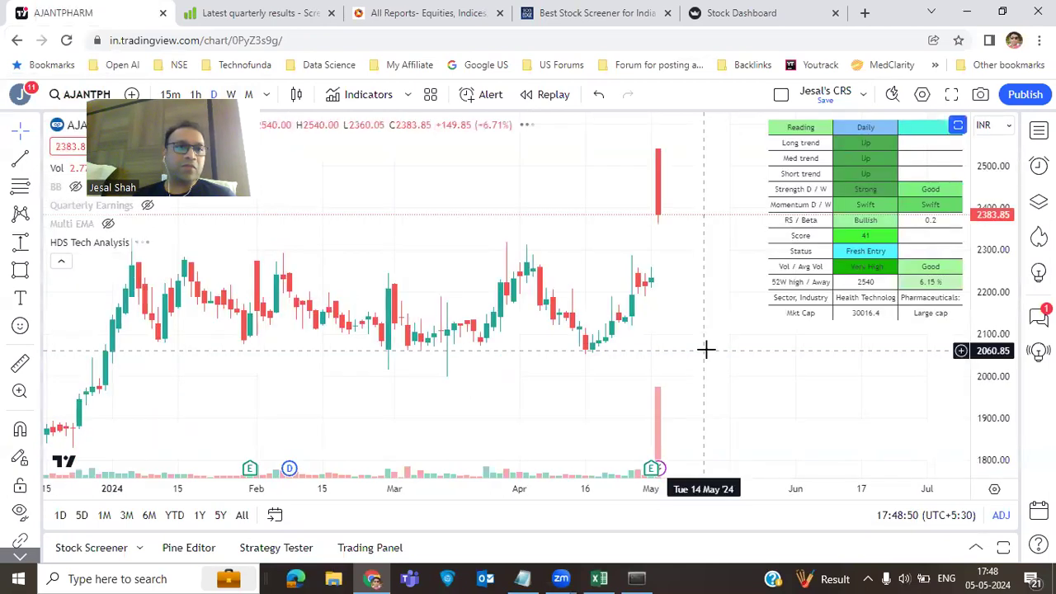
Search Screener.in's latest quarterly results for ajanta pharma
{"action": "left_click", "coordinate": [211, 11]}
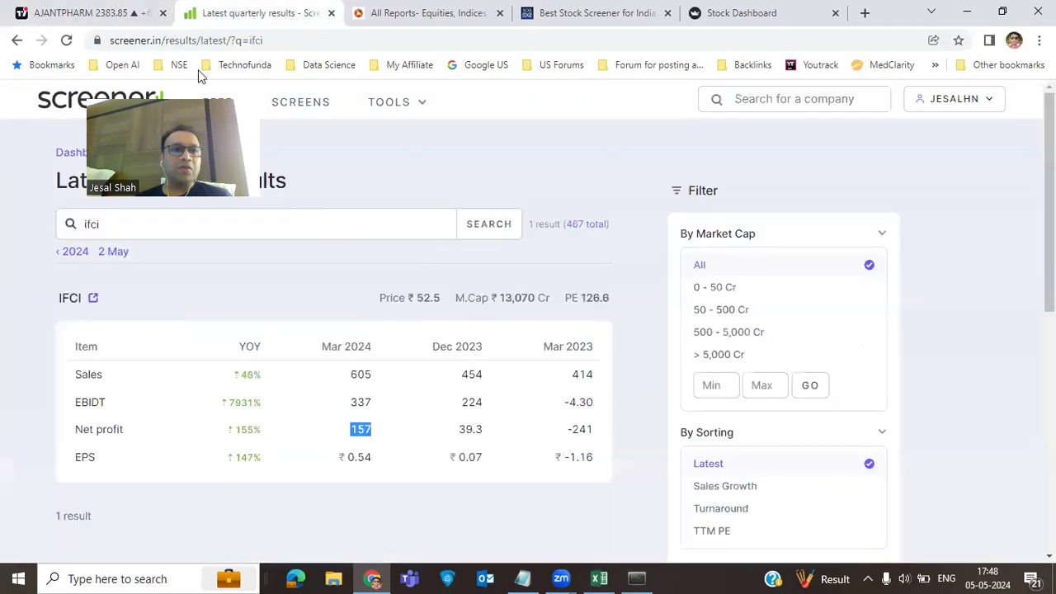
{"action": "double_click", "coordinate": [73, 223]}
{"action": "type", "text": "ajanta pharma"}
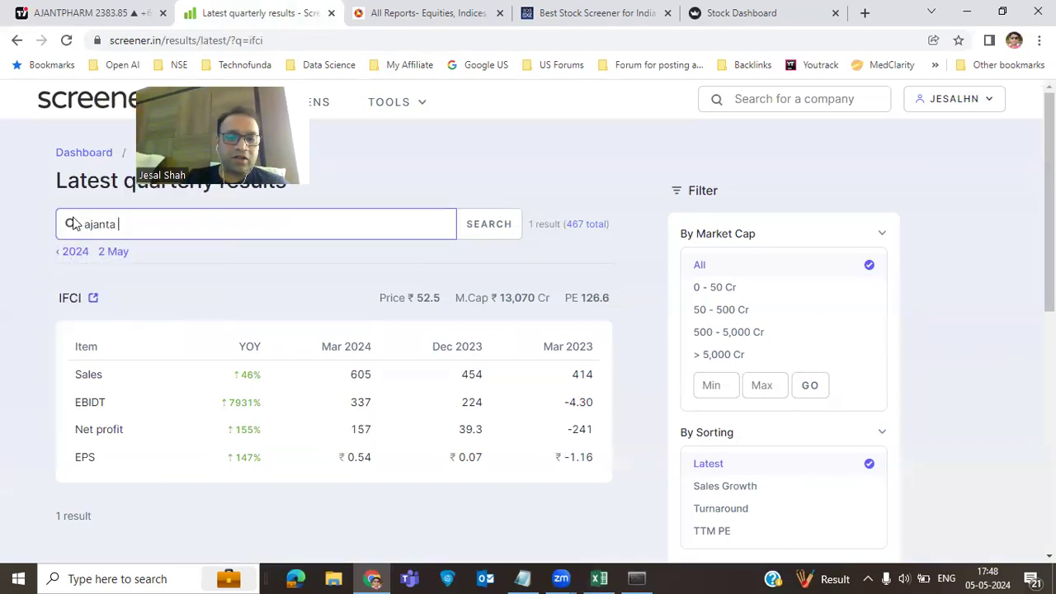
{"action": "key", "text": "Return"}
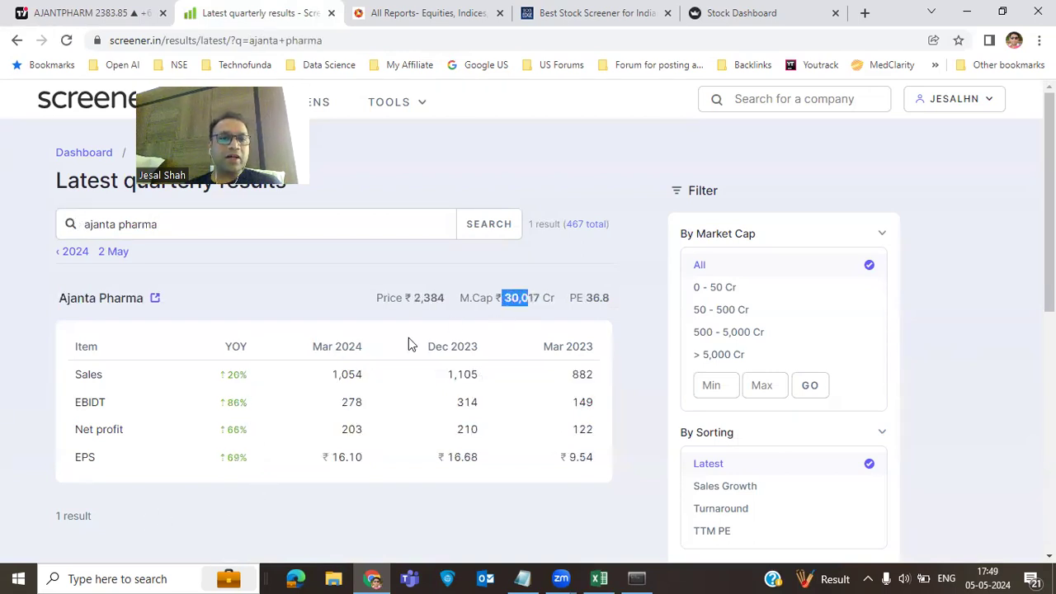
Highlight Ajanta Pharma's 20% sales growth and 66% net profit growth
{"action": "left_click_drag", "start_coordinate": [247, 376], "coordinate": [234, 374]}
{"action": "left_click", "coordinate": [244, 403]}
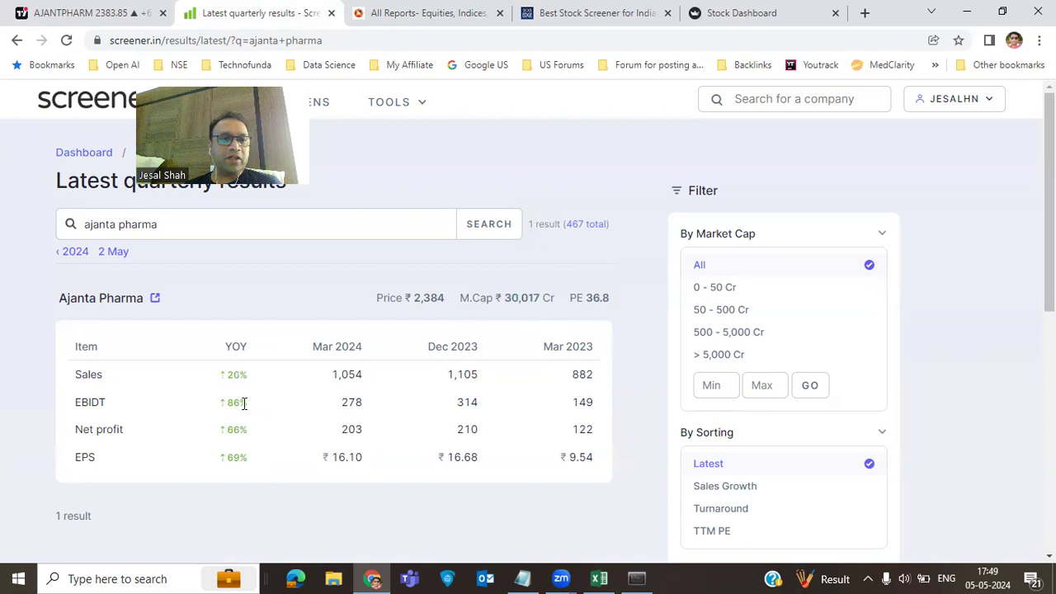
{"action": "left_click_drag", "start_coordinate": [249, 429], "coordinate": [222, 431]}
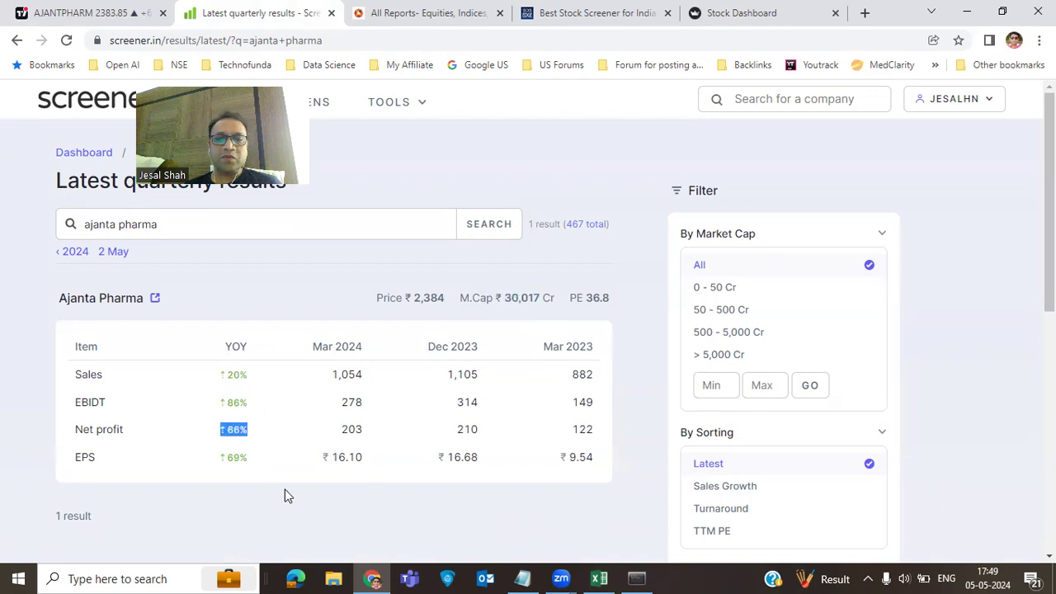
Review the AJANTPHARM chart in TradingView, then load NHPC LTD's daily chart
{"action": "left_click", "coordinate": [91, 12]}
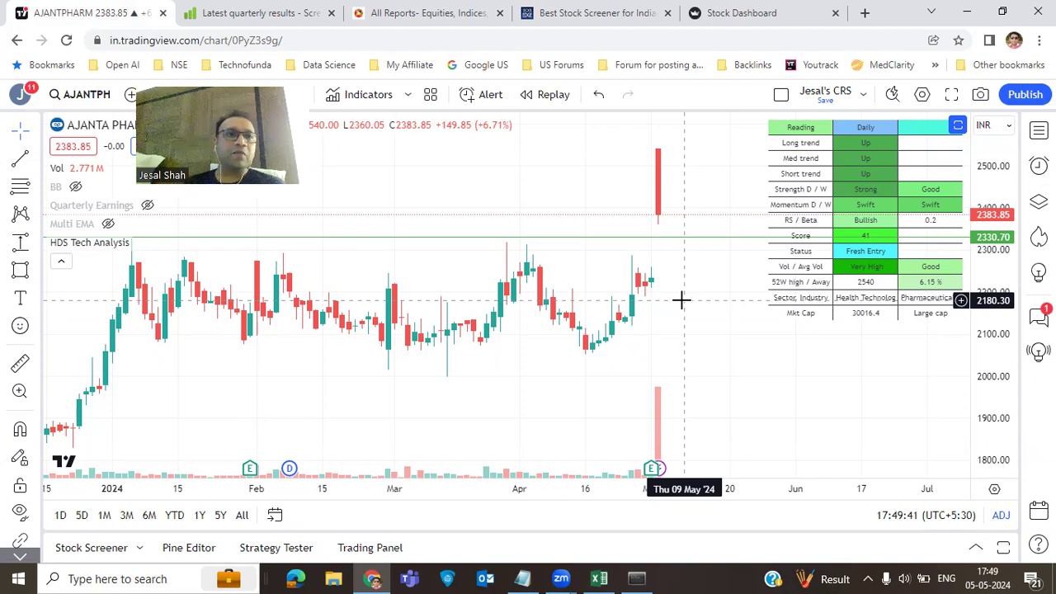
{"action": "key", "text": "space"}
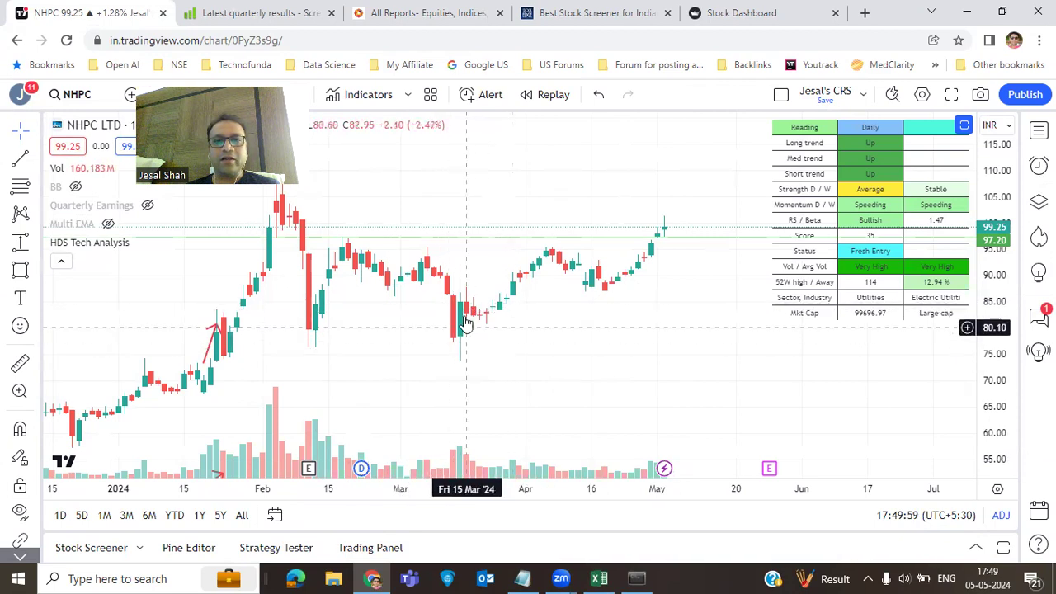
Select NHPC's horizontal level line, then switch the chart to West Coast Paper (WSTCSTPAPR)
{"action": "left_click", "coordinate": [672, 238]}
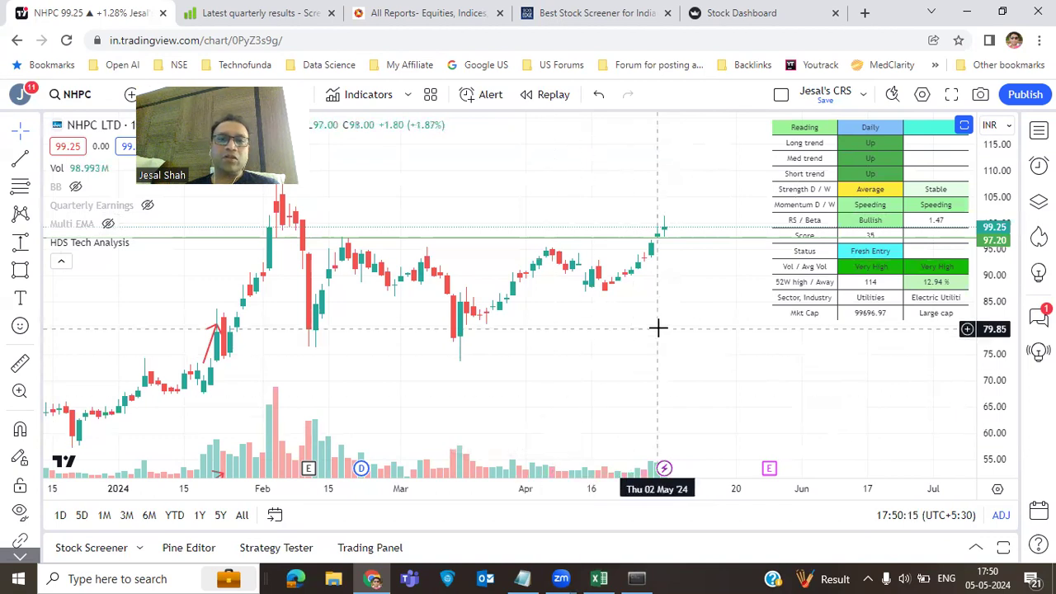
{"action": "key", "text": "space"}
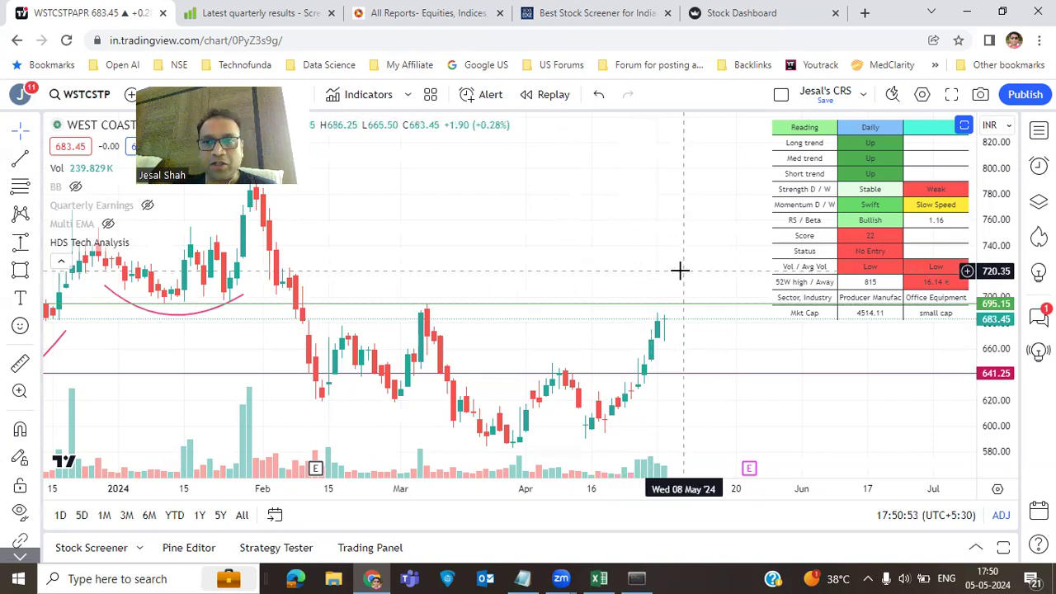
Mark GMDCLTD's latest volume spike with two arrows, then load RATNAMANI with a 2868.85 level
{"action": "key", "text": "space"}
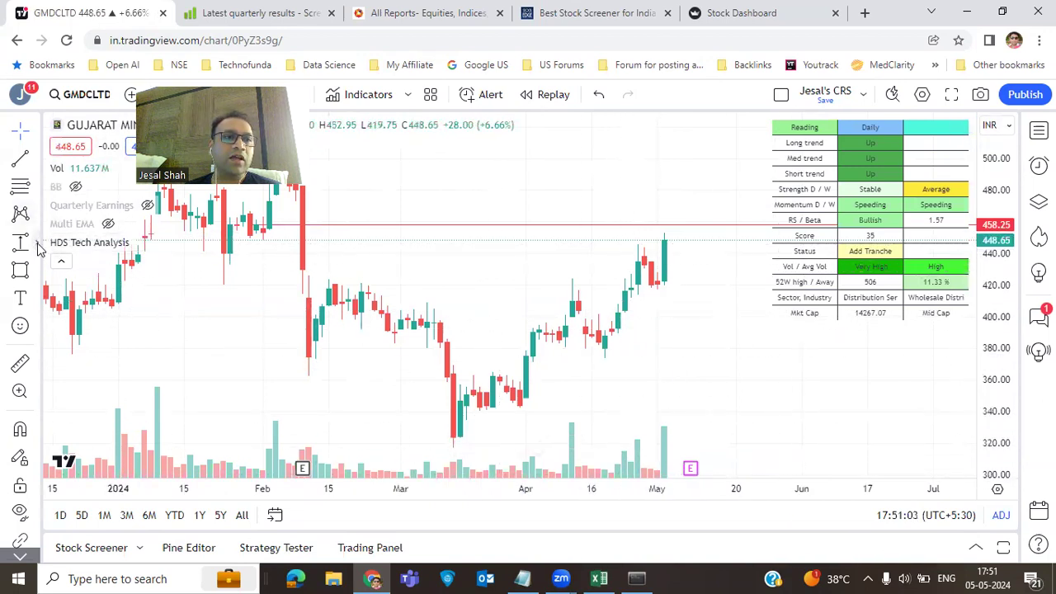
{"action": "left_click", "coordinate": [37, 272]}
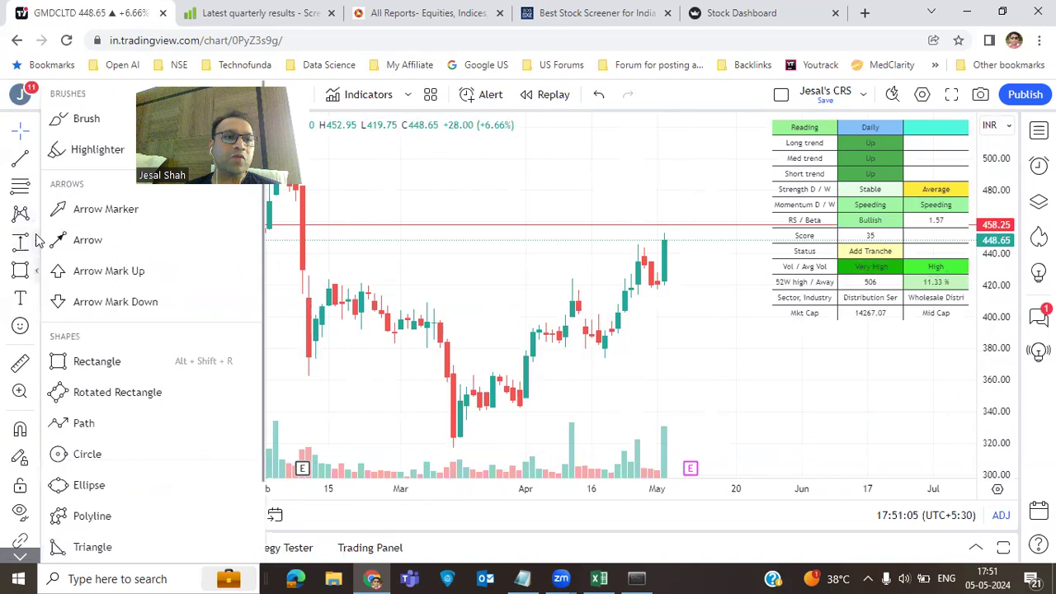
{"action": "left_click", "coordinate": [85, 241]}
{"action": "left_click", "coordinate": [707, 397]}
{"action": "left_click", "coordinate": [672, 423]}
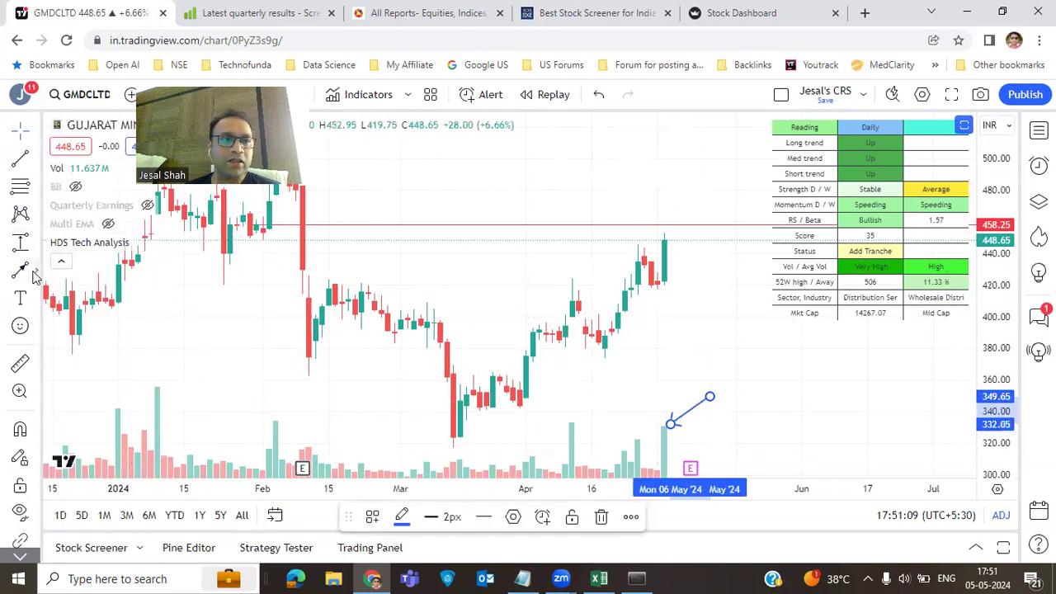
{"action": "left_click", "coordinate": [651, 295]}
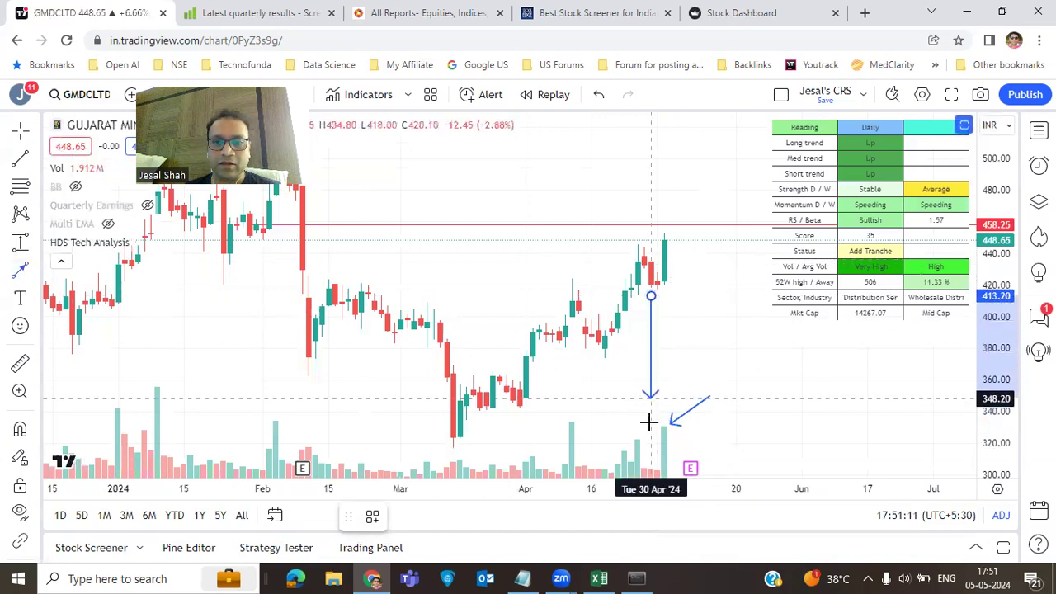
{"action": "left_click", "coordinate": [651, 456]}
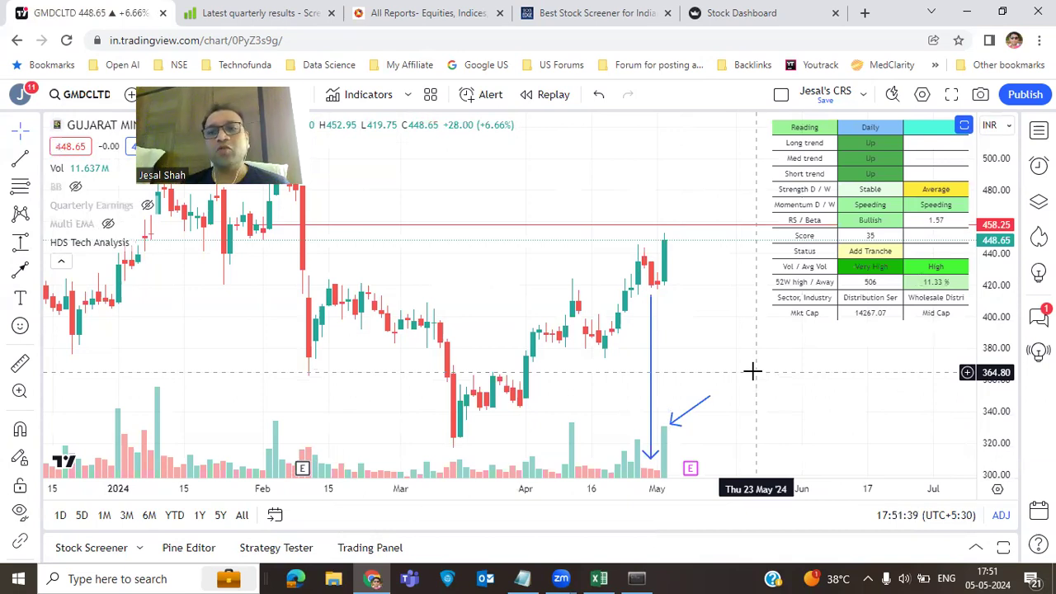
{"action": "key", "text": "space"}
{"action": "key", "text": "alt+h"}
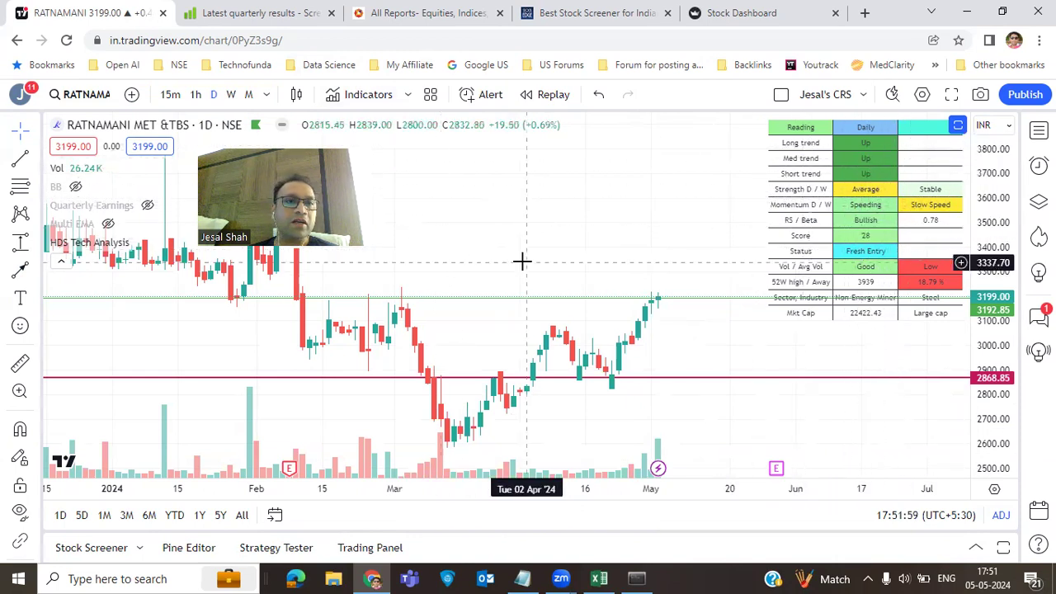
Search Screener.in's latest quarterly results for ratnamani
{"action": "left_click", "coordinate": [204, 13]}
{"action": "left_click_drag", "start_coordinate": [178, 230], "coordinate": [46, 234]}
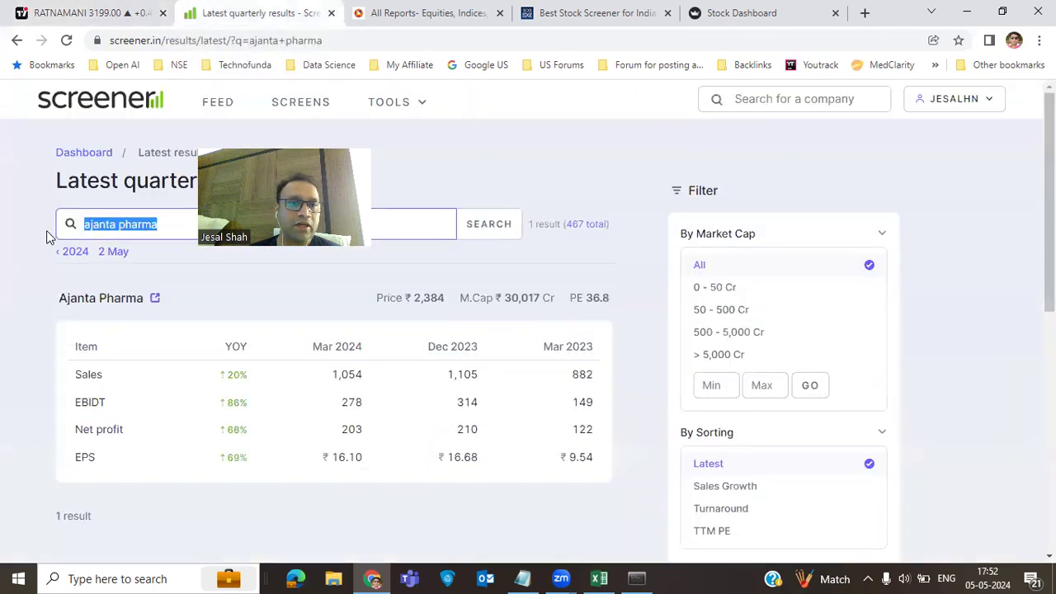
{"action": "type", "text": "ratnamani"}
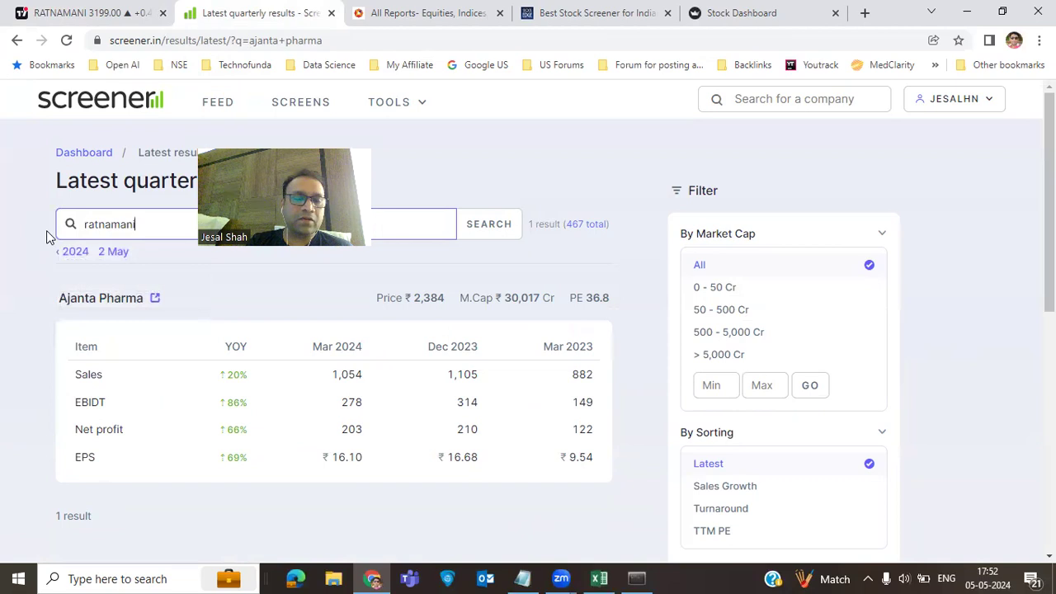
{"action": "key", "text": "Return"}
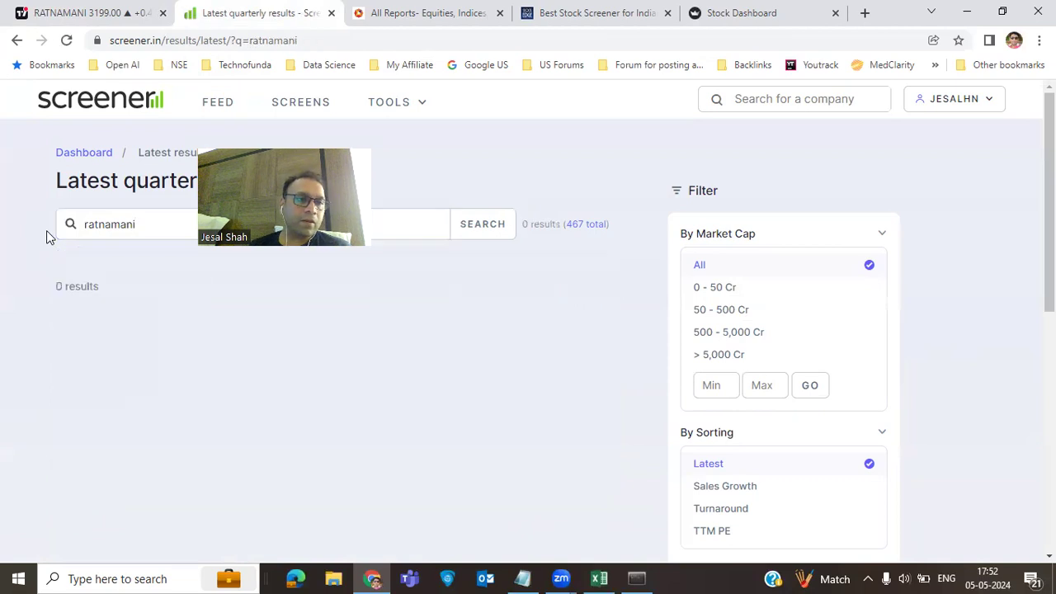
View Ratnamani Metals & Tubes' quarterly results on its company page, then return to TradingView
{"action": "double_click", "coordinate": [121, 223]}
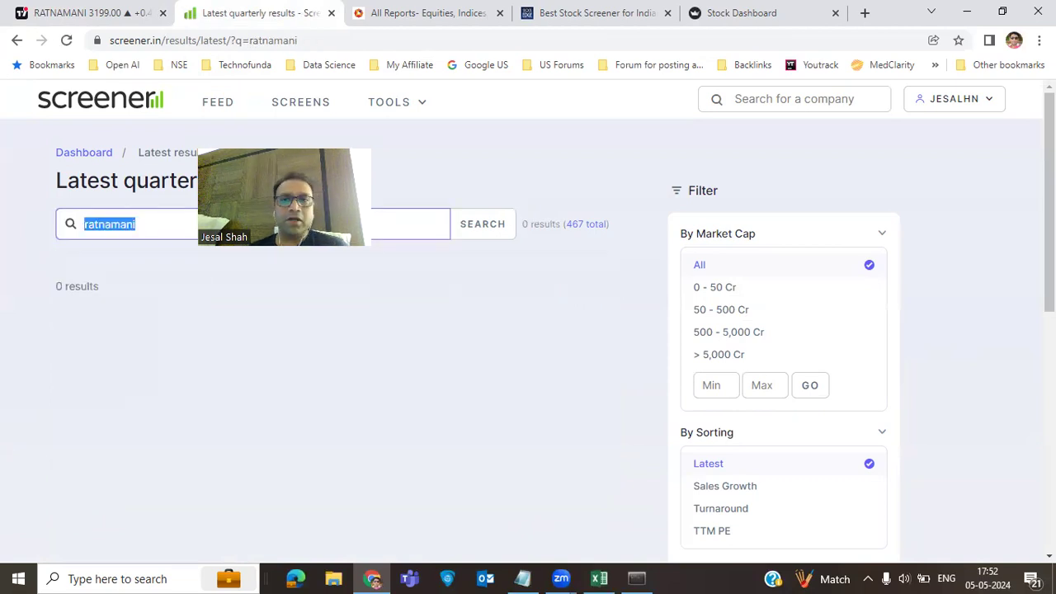
{"action": "left_click", "coordinate": [810, 99]}
{"action": "type", "text": "rat"}
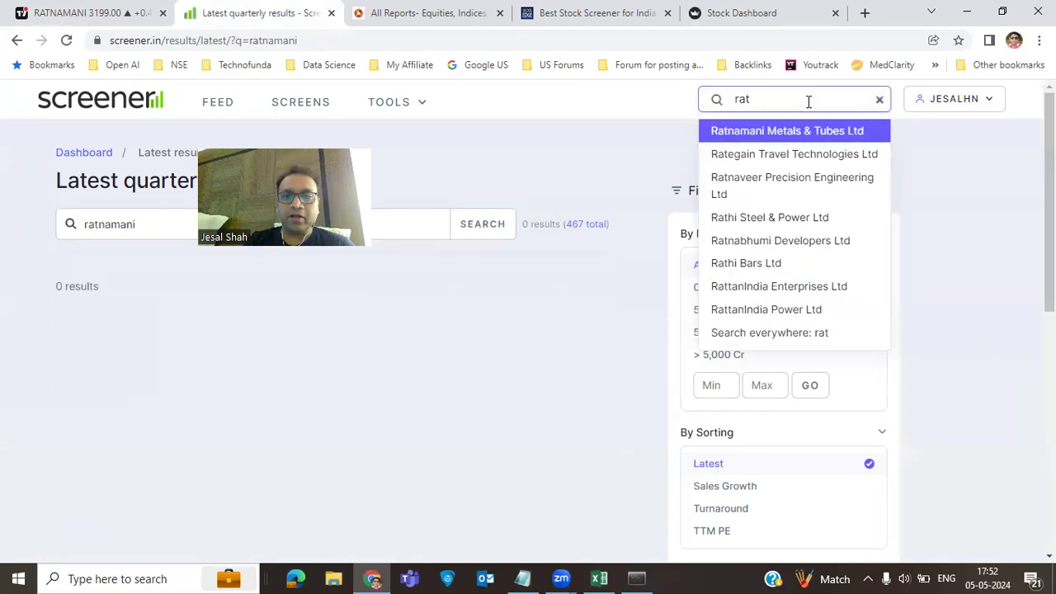
{"action": "key", "text": "Return"}
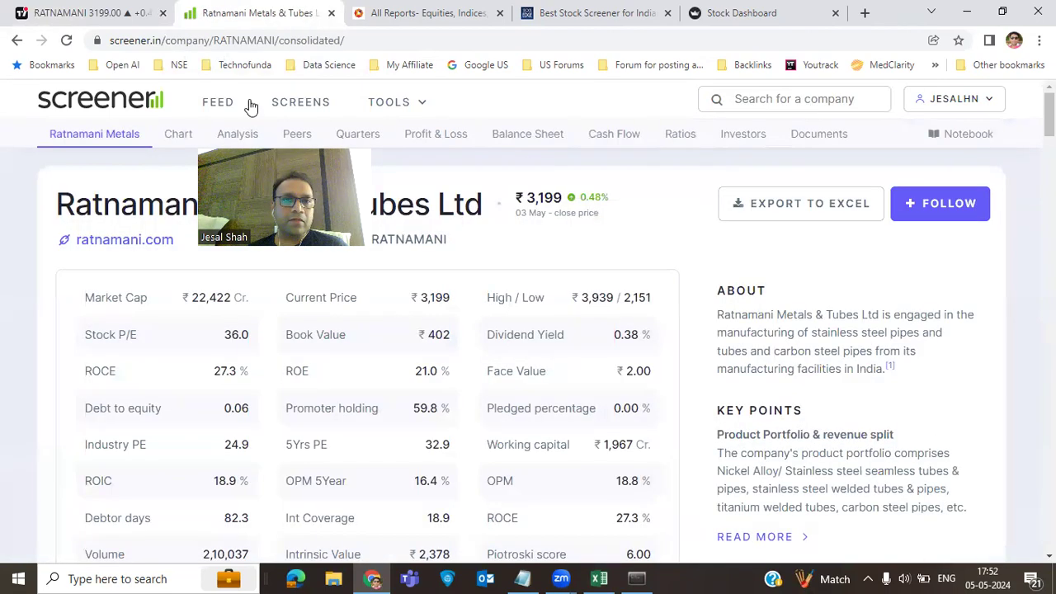
{"action": "left_click", "coordinate": [359, 134]}
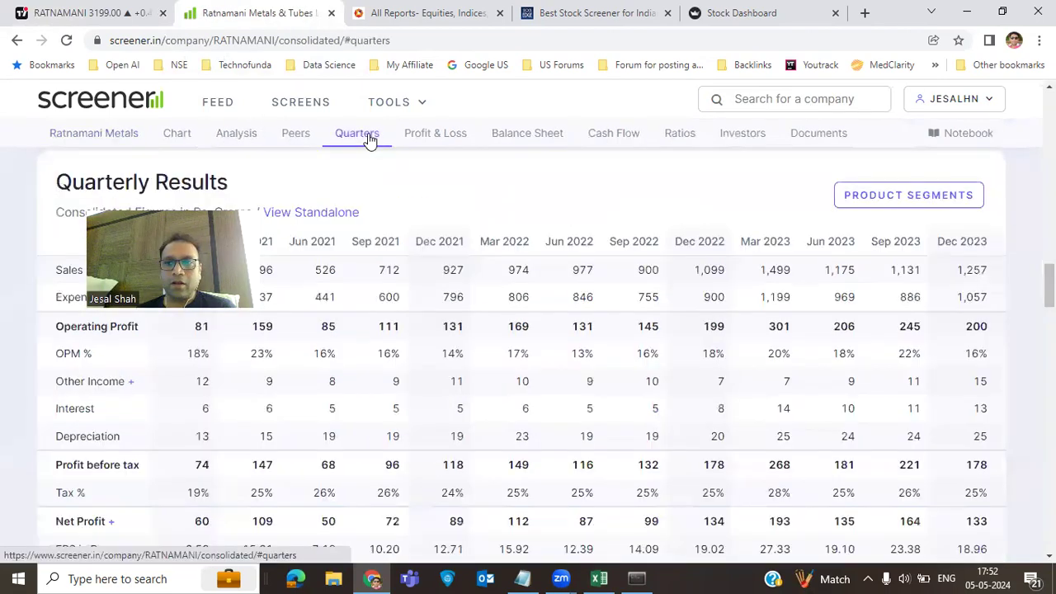
{"action": "left_click", "coordinate": [136, 10]}
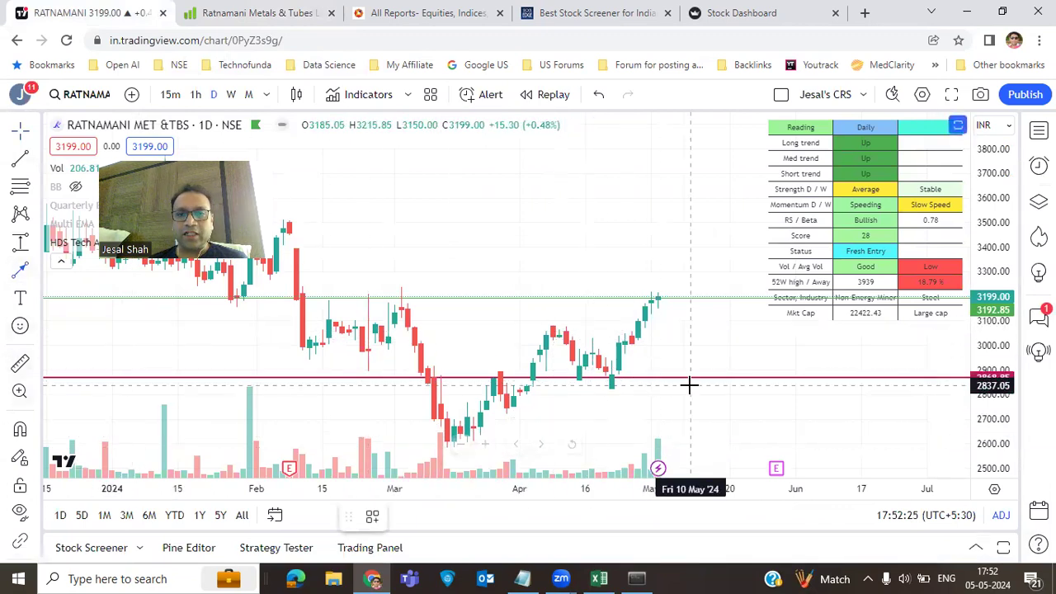
Draw an arrow at Ratnamani's latest volume bar, then load Prestige Estates' chart
{"action": "left_click_drag", "start_coordinate": [689, 394], "coordinate": [671, 446]}
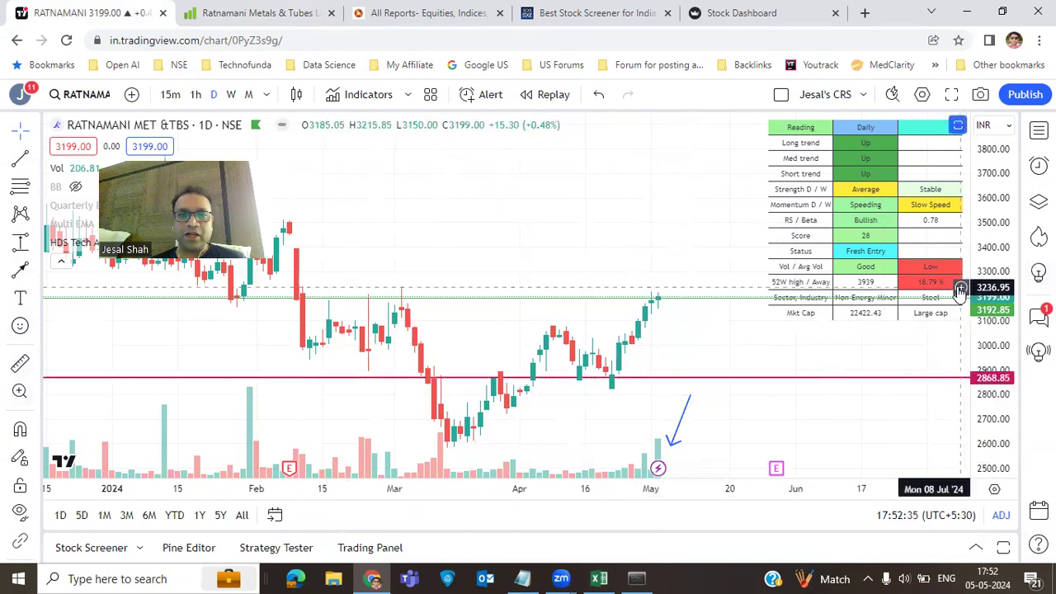
{"action": "left_click", "coordinate": [960, 288]}
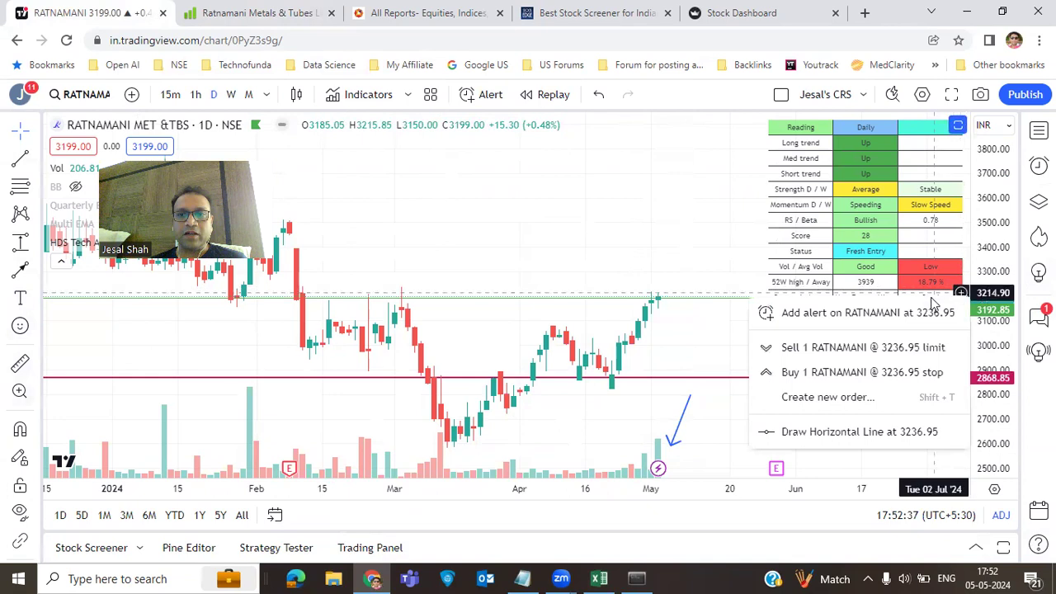
{"action": "left_click", "coordinate": [821, 415]}
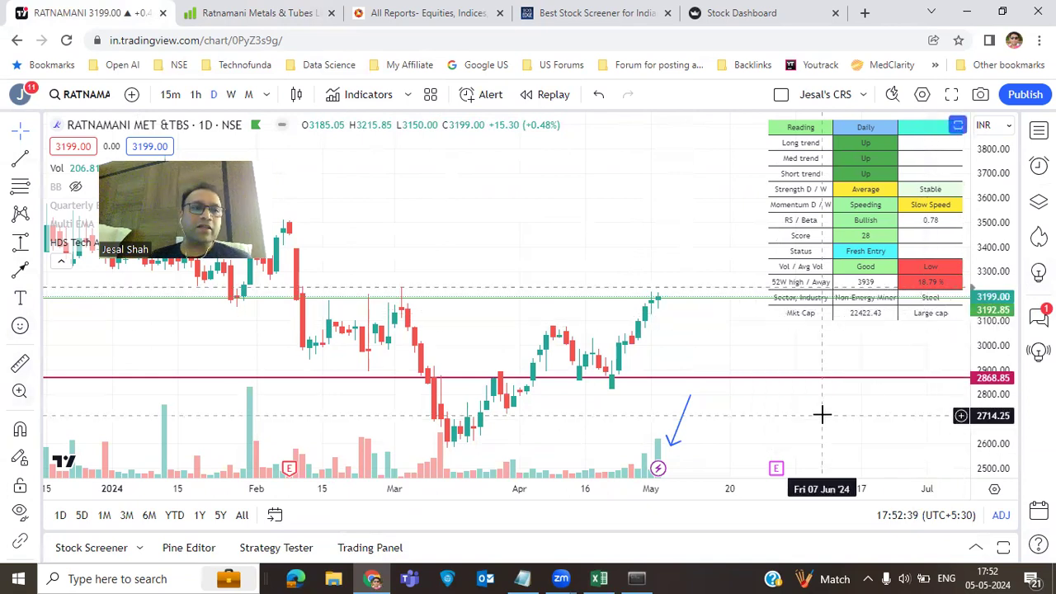
{"action": "key", "text": "Down"}
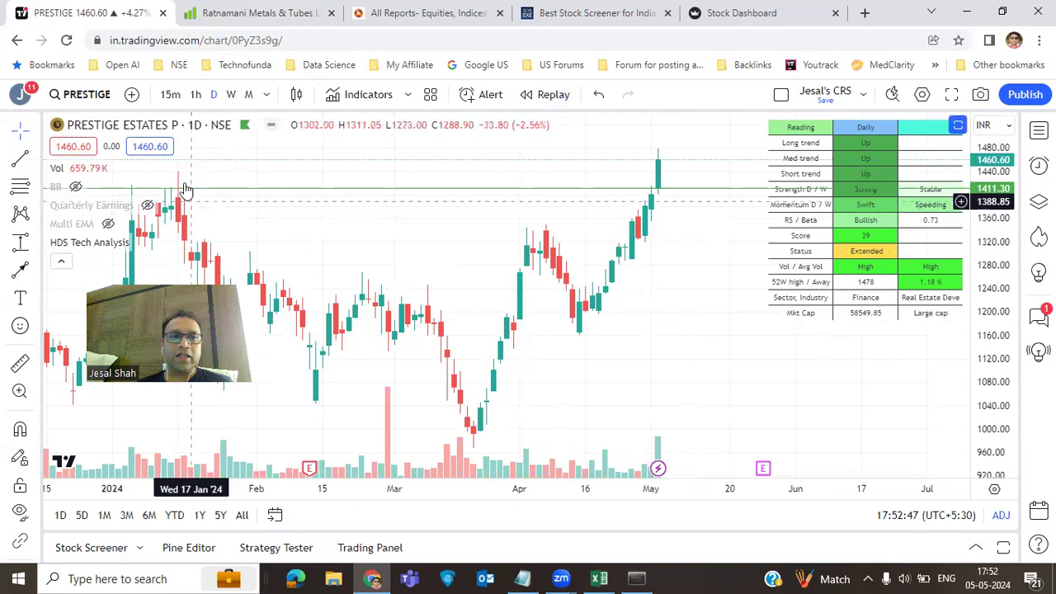
Check Prestige on weekly then daily candles, then load NIPPON L I A M (NAM_INDIA)
{"action": "left_click", "coordinate": [231, 94]}
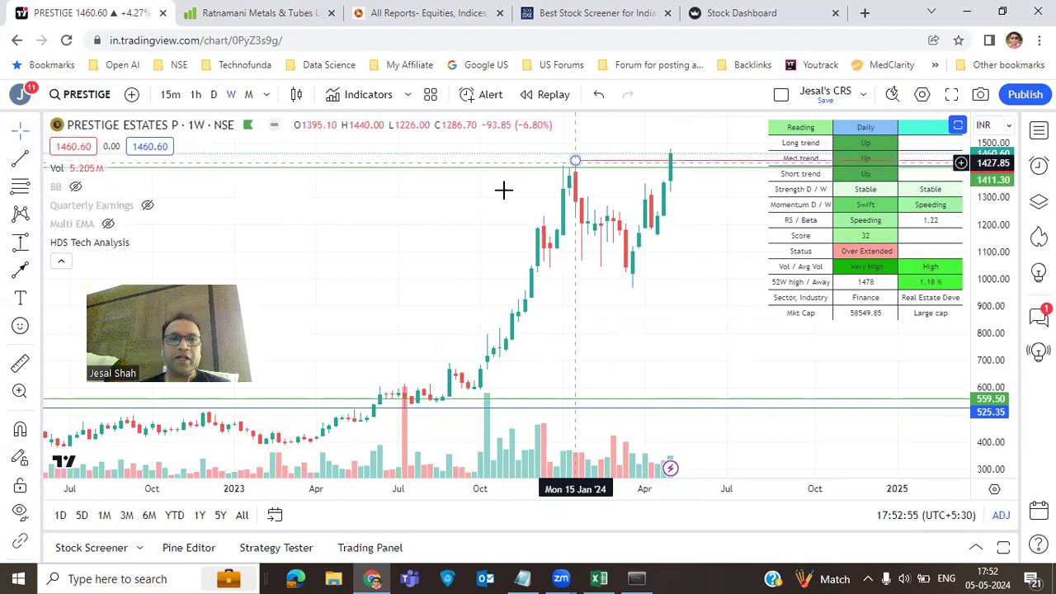
{"action": "left_click", "coordinate": [213, 95]}
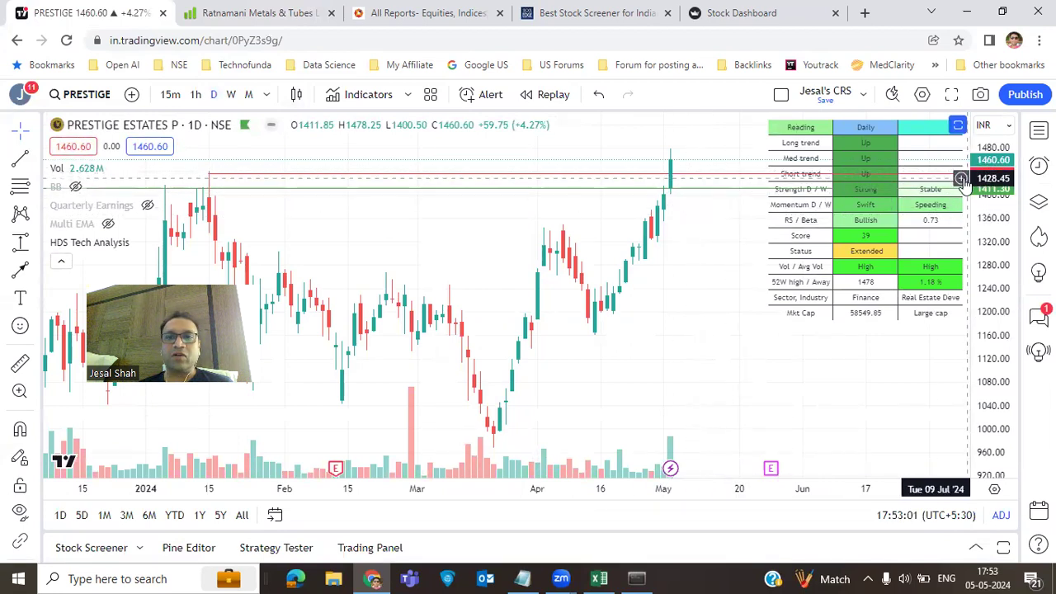
{"action": "left_click", "coordinate": [961, 174]}
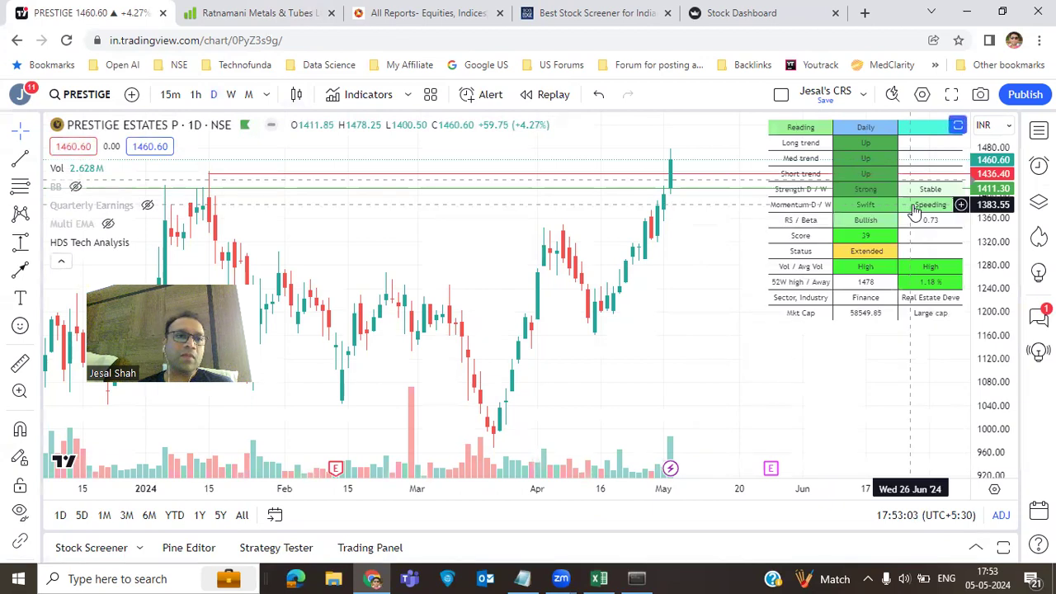
{"action": "key", "text": "space"}
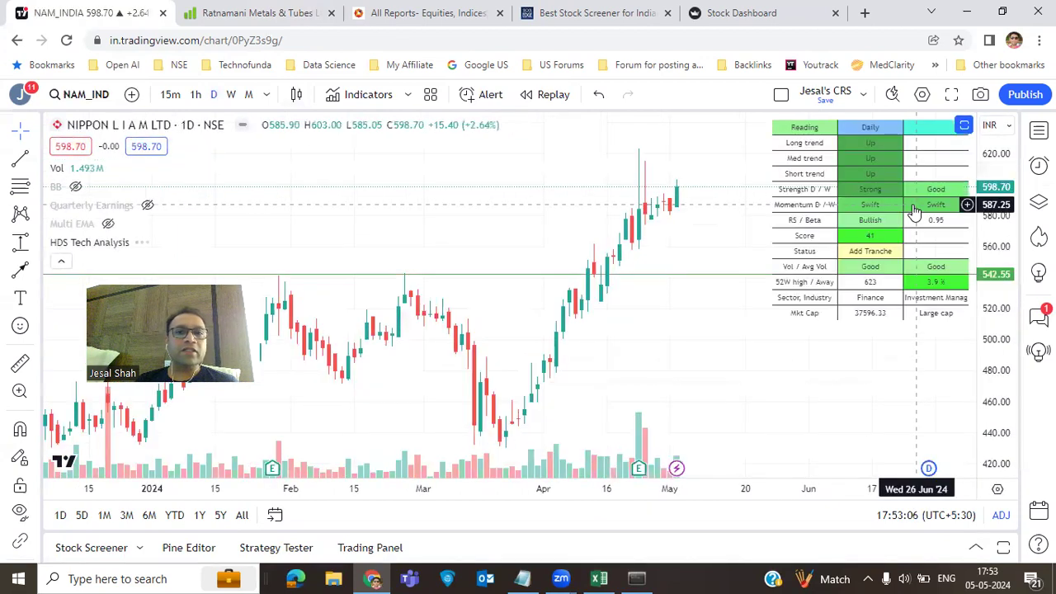